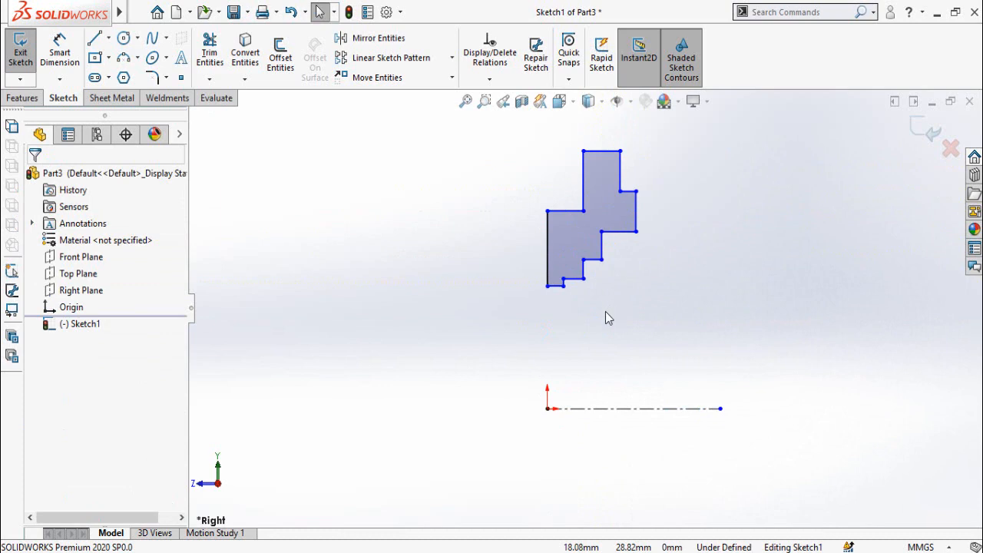
Add a vertical relation between the origin and the lower left corner of the stepped profile
scroll(630, 341, "down", 1)
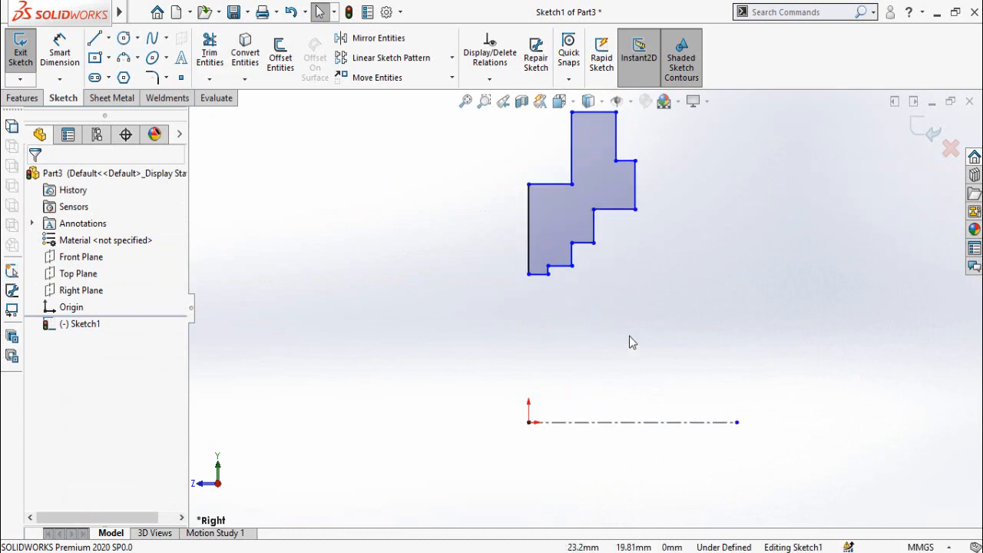
scroll(630, 340, "up", 3)
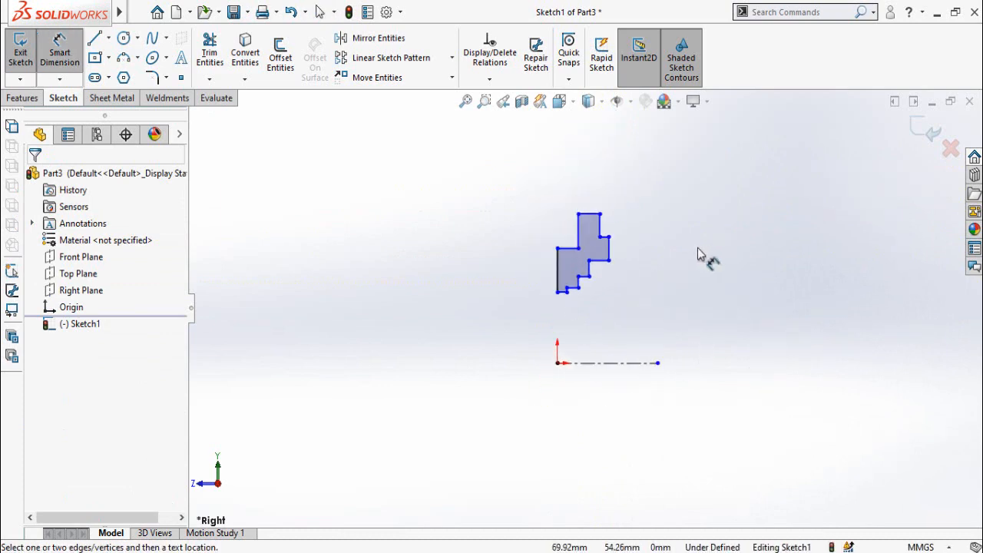
scroll(649, 338, "down", 1)
left_click(540, 370)
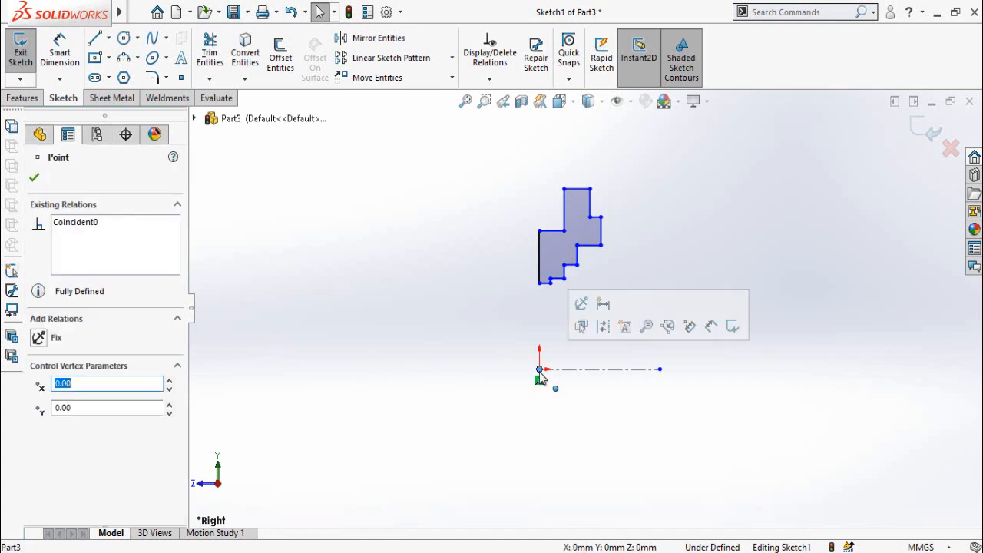
left_click(539, 284, "ctrl")
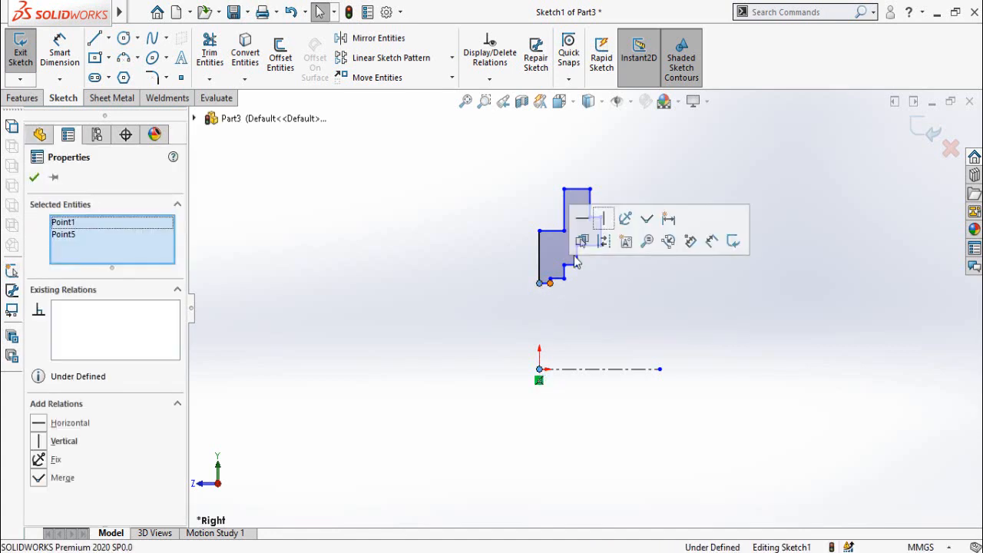
left_click(615, 251)
Dimension the profile's top edge to the centerline as a doubled distance and set it to 290 mm
right_click_drag(640, 332, 647, 253)
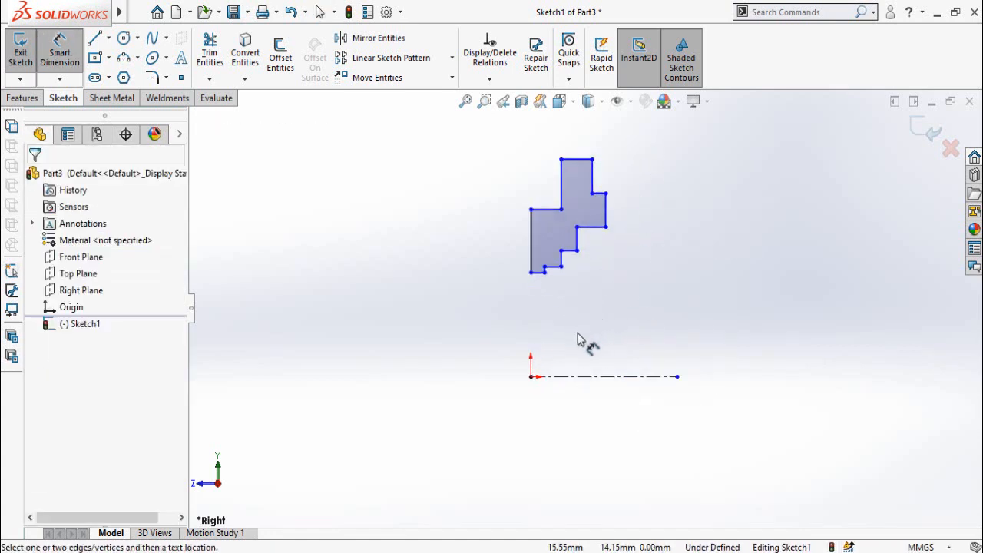
scroll(582, 335, "up", 4)
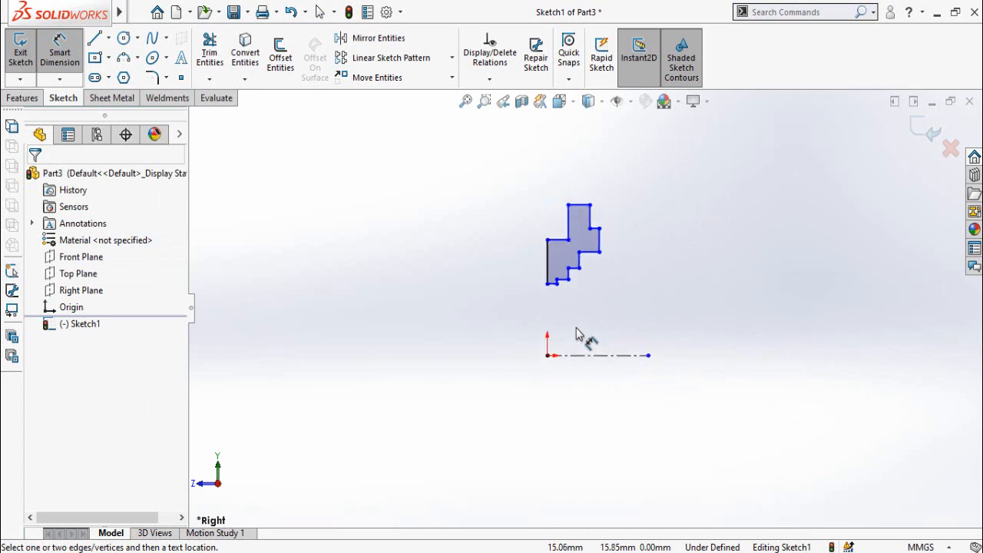
left_click(579, 224)
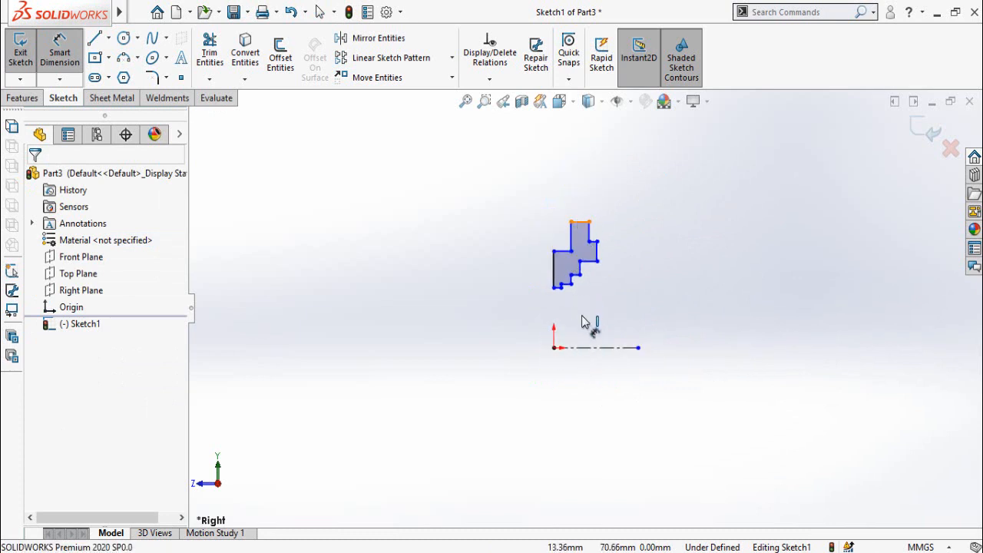
left_click(594, 348)
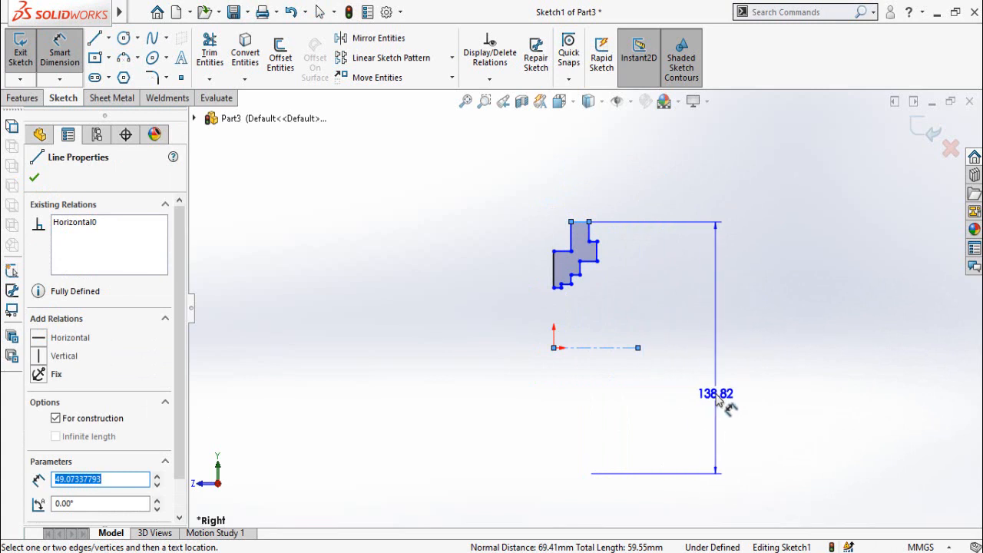
left_click(719, 399)
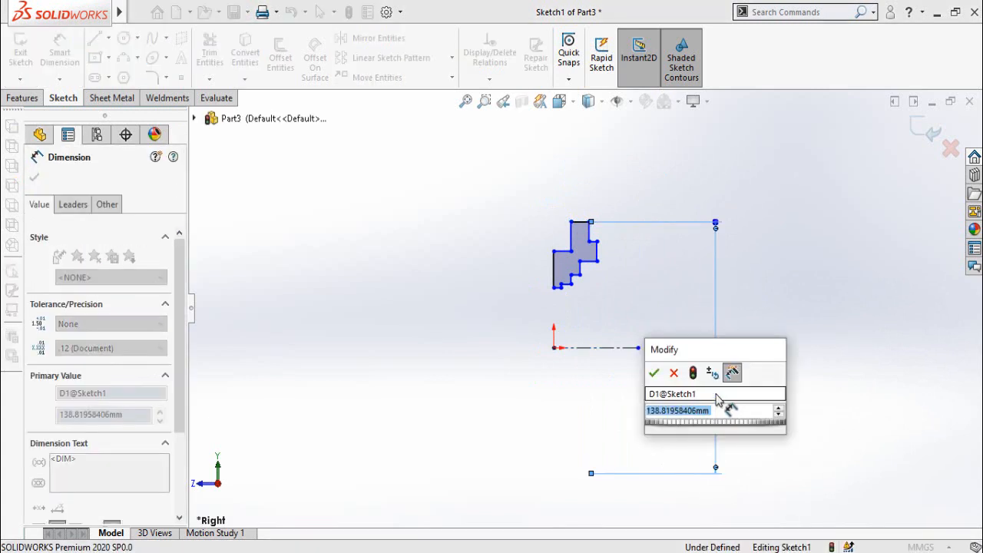
type("290")
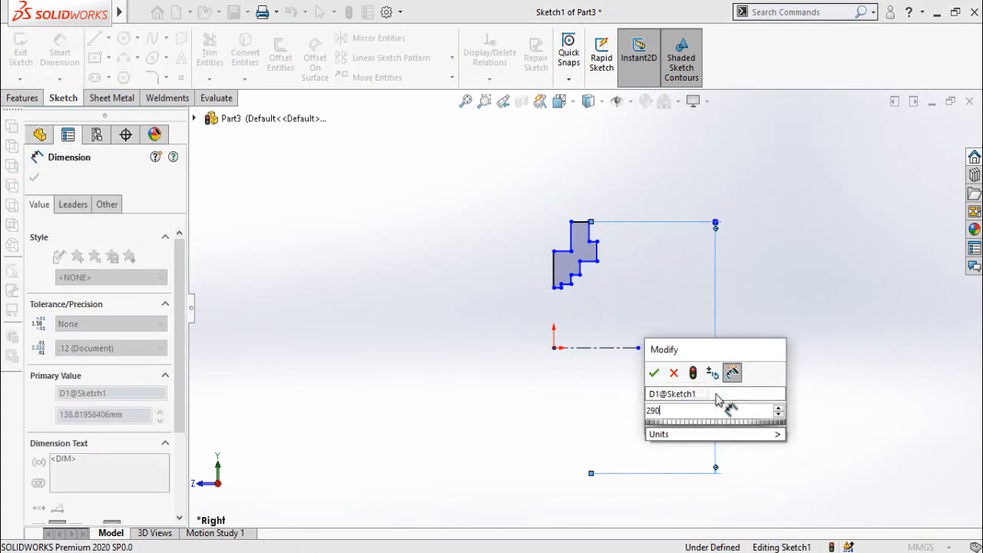
key("Return")
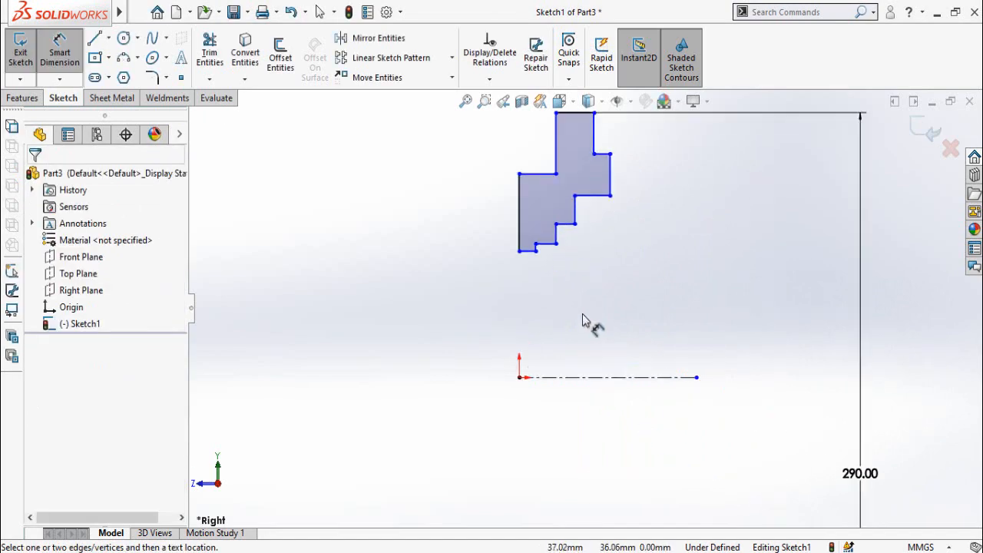
Dimension the profile's lowest horizontal edge to the centerline as a doubled distance of 141 mm
left_click(527, 250)
left_click(546, 378)
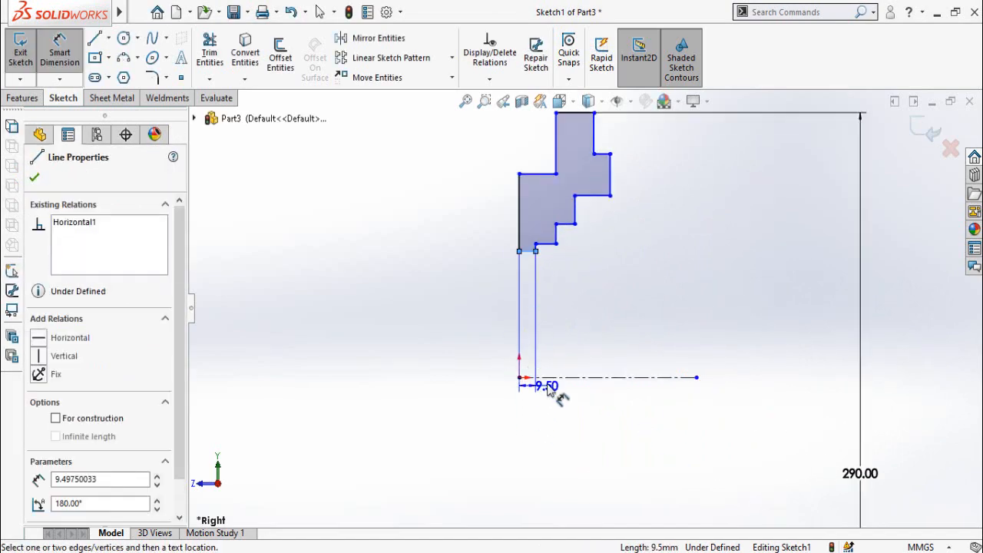
scroll(530, 415, "up", 1)
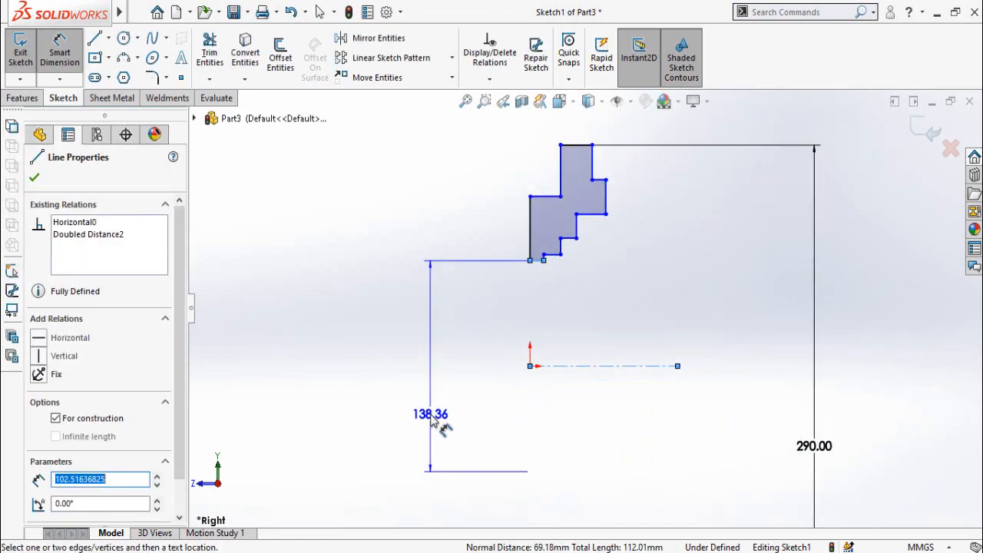
left_click(431, 417)
type("141")
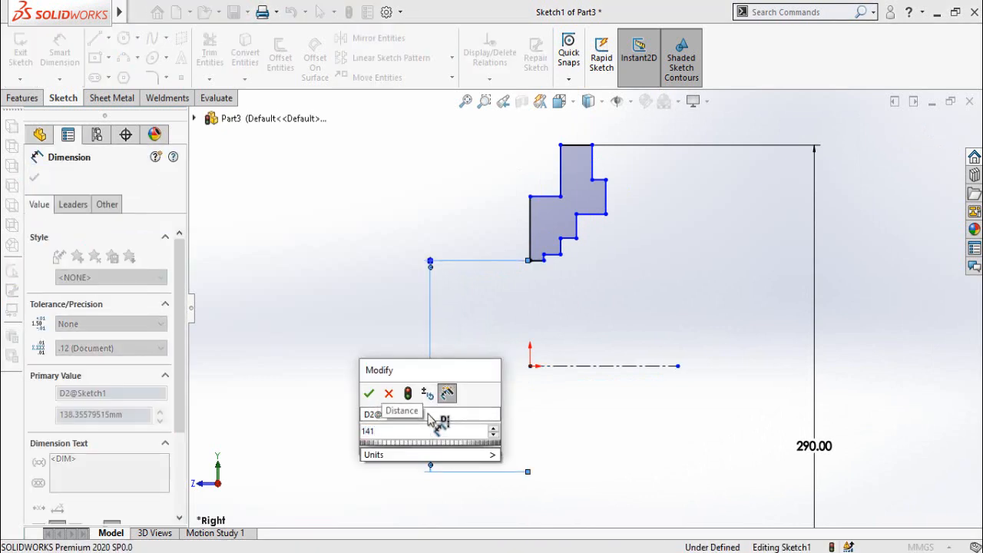
key("Return")
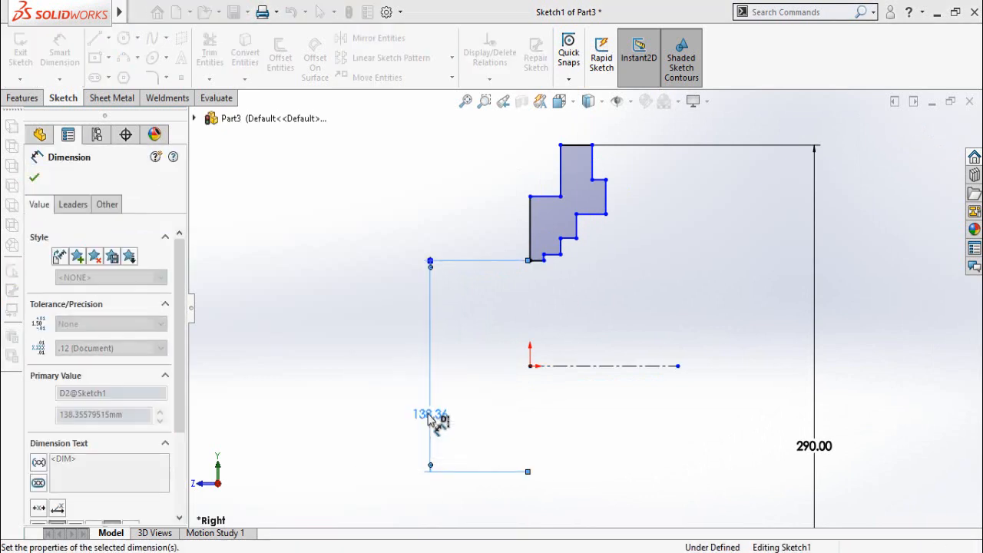
Dimension the second-lowest horizontal edge of the profile to the centerline as a doubled distance of 165 mm
left_click(552, 253)
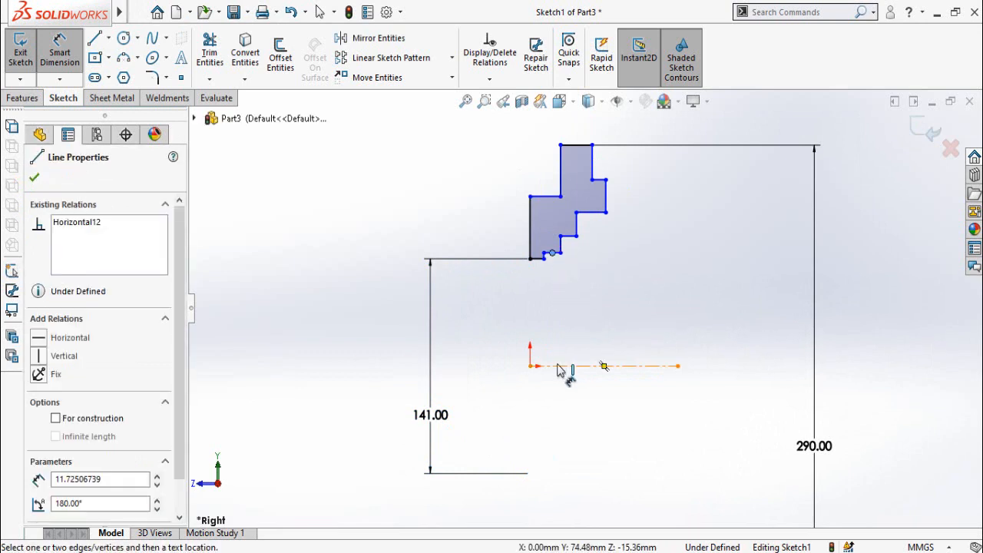
key("Escape")
left_click(553, 253)
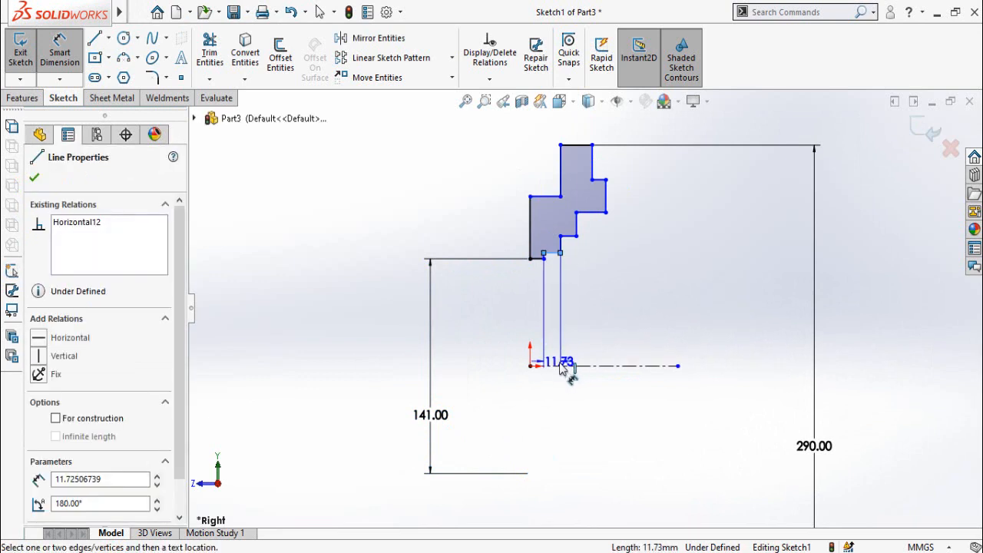
left_click(571, 366)
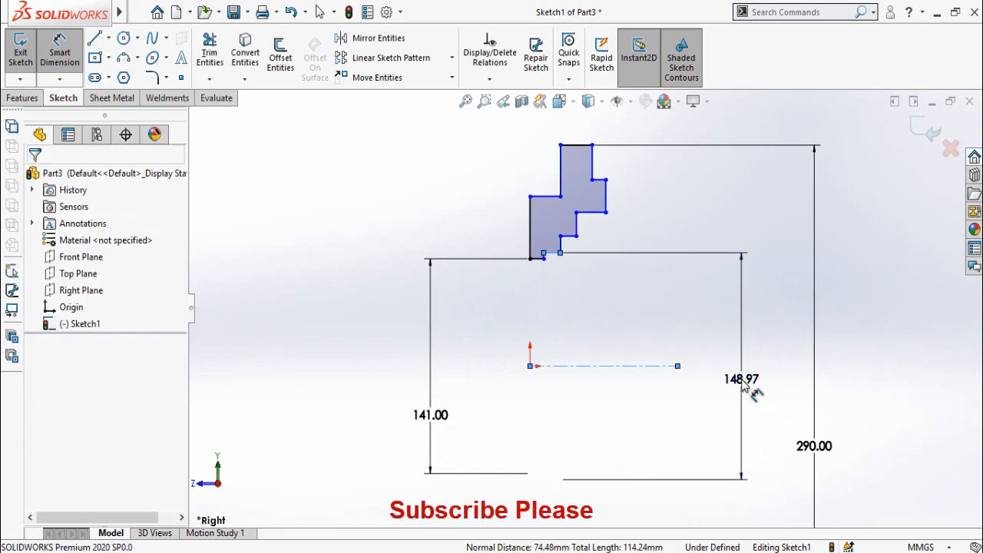
left_click(744, 386)
type("1")
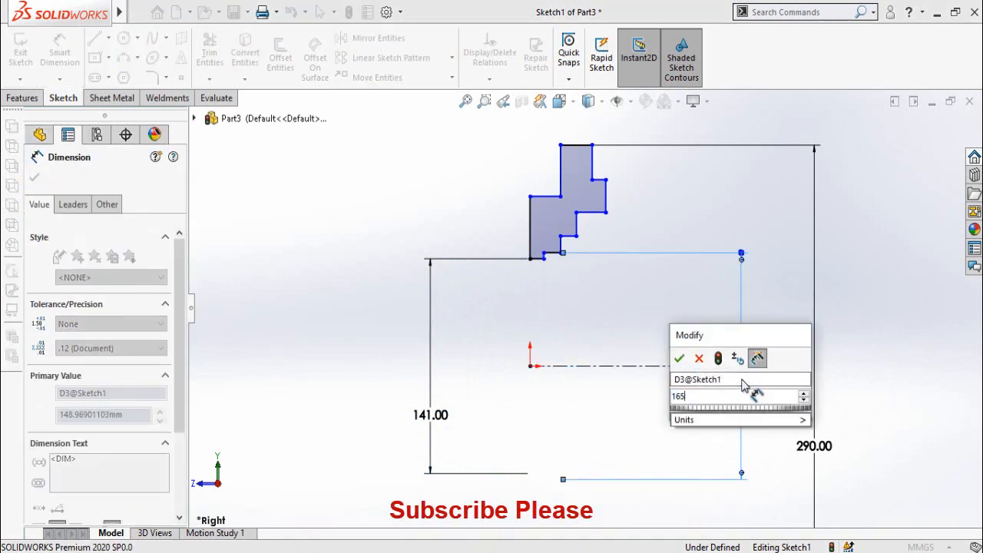
type("65")
key("Return")
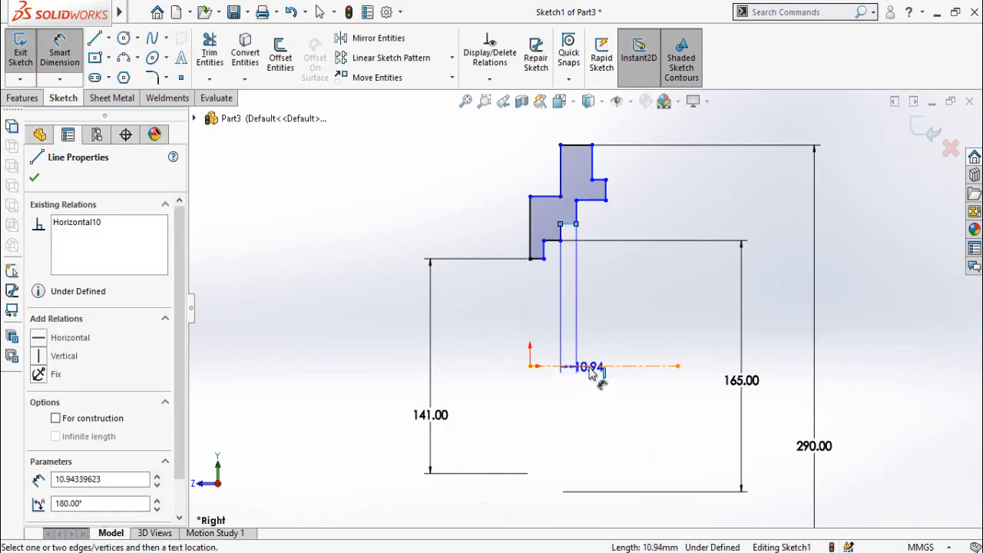
Dimension the third horizontal edge from the profile's lower end to the centerline as a doubled distance of 215 mm
left_click(593, 366)
left_click(788, 383)
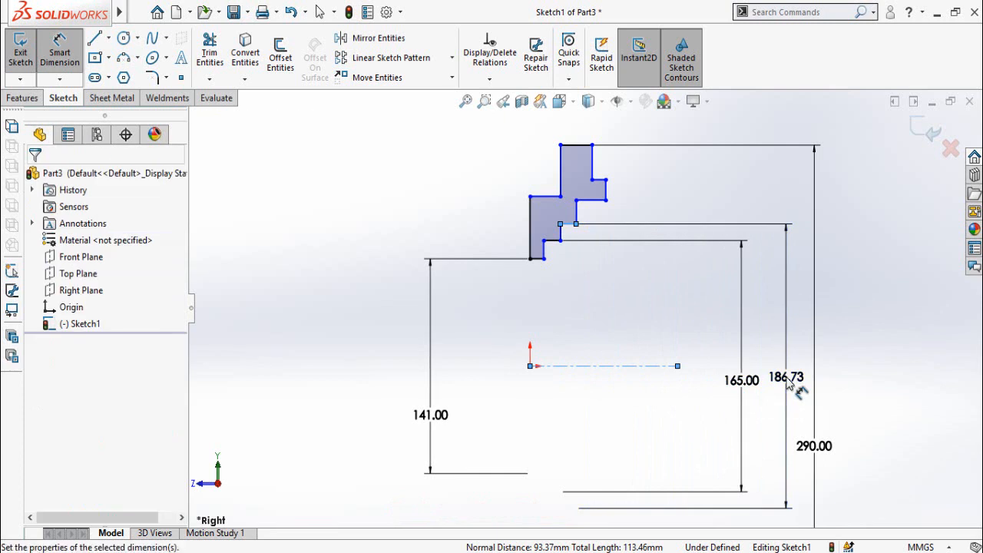
type("215")
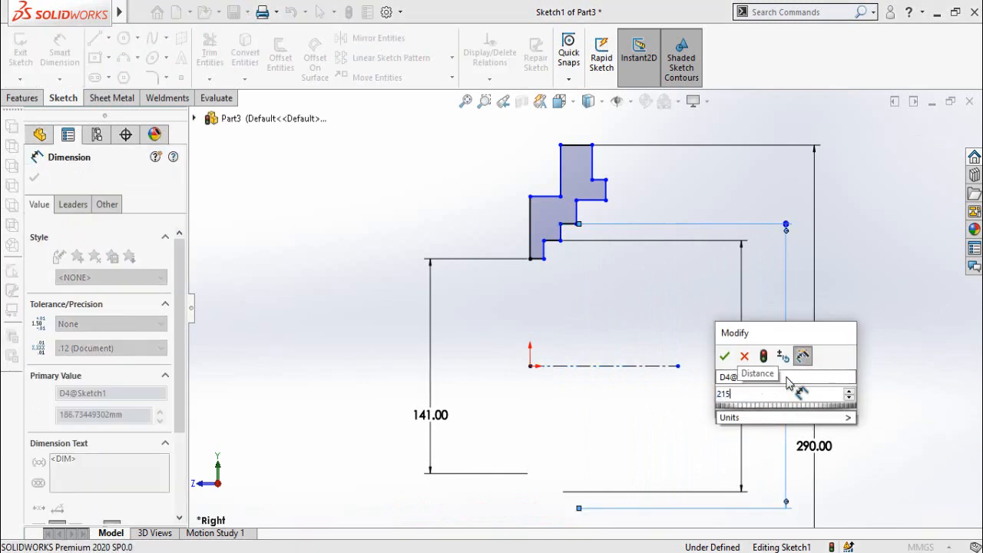
key("Return")
Move the inner corner below the protruding lip down to about 115 mm above the origin, uncrossing the profile lines
scroll(584, 208, "down", 5)
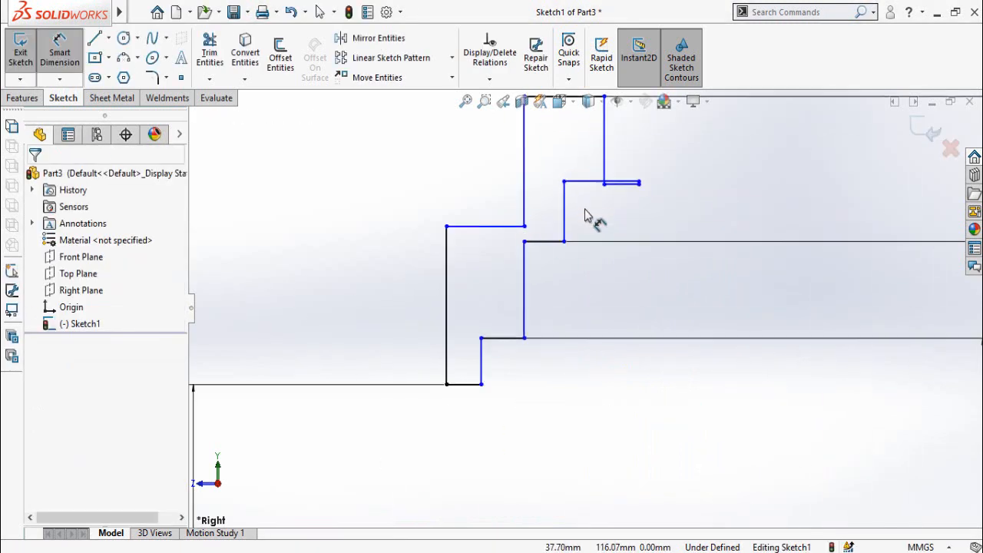
key("Escape")
left_click_drag(565, 183, 566, 213)
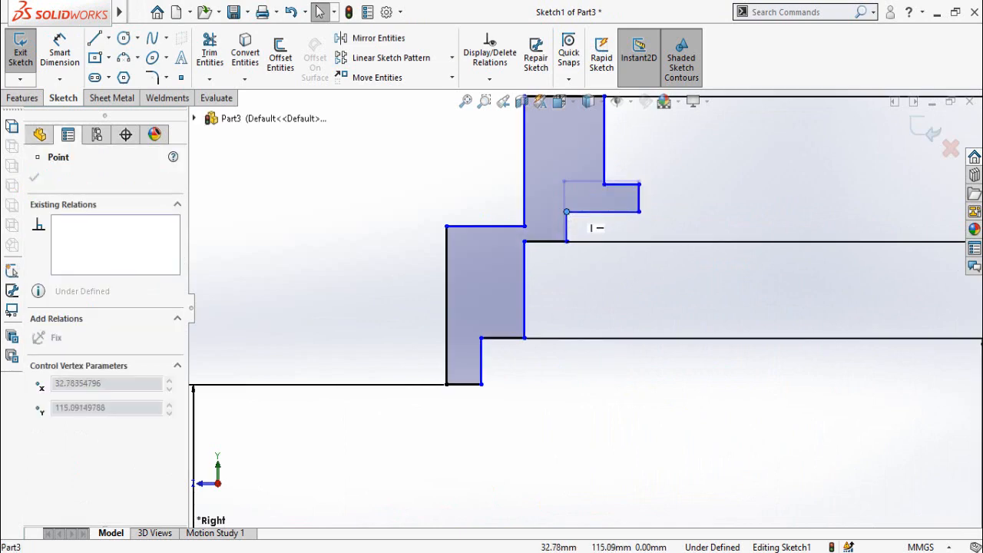
scroll(586, 307, "up", 6)
left_click(834, 379)
Dimension the upper edge of the protruding lip to the centerline as a doubled distance of 240 mm
right_click_drag(834, 379, 816, 144)
scroll(644, 311, "down", 3)
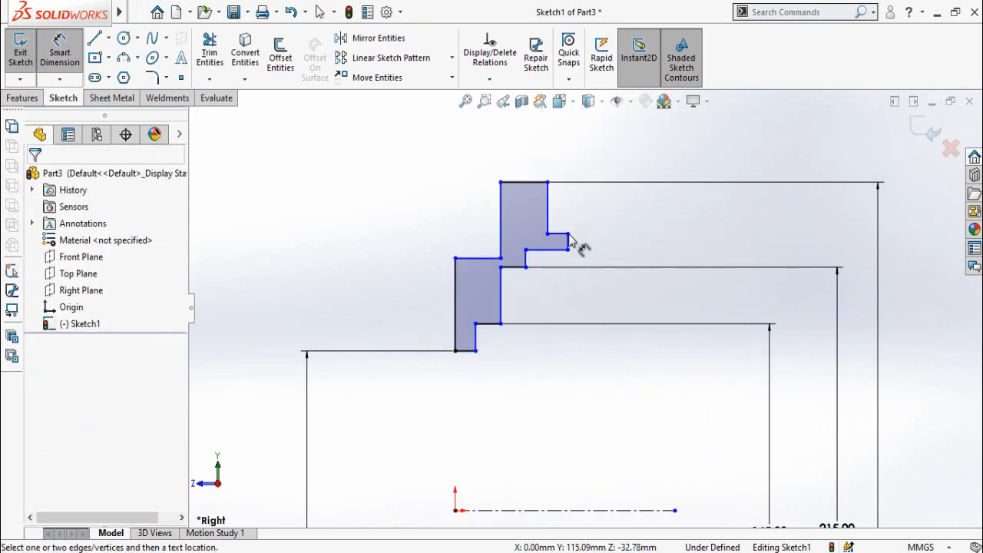
left_click(560, 235)
scroll(576, 417, "up", 3)
left_click(581, 390)
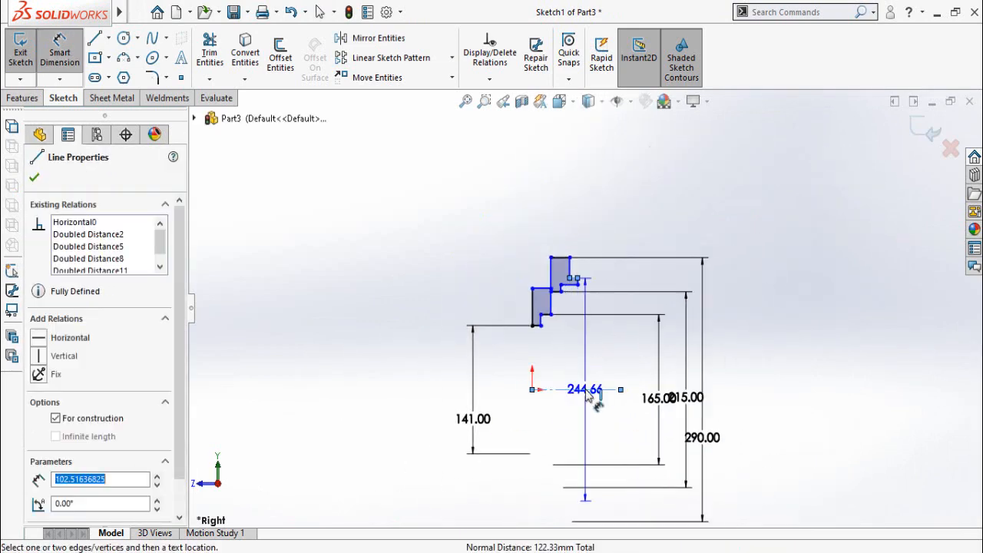
left_click(757, 409)
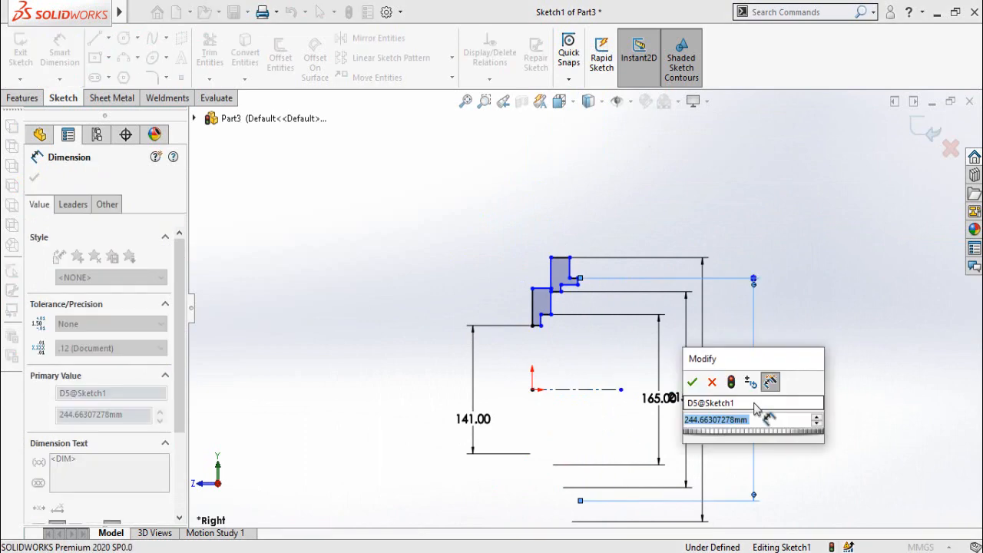
type("240")
key("Return")
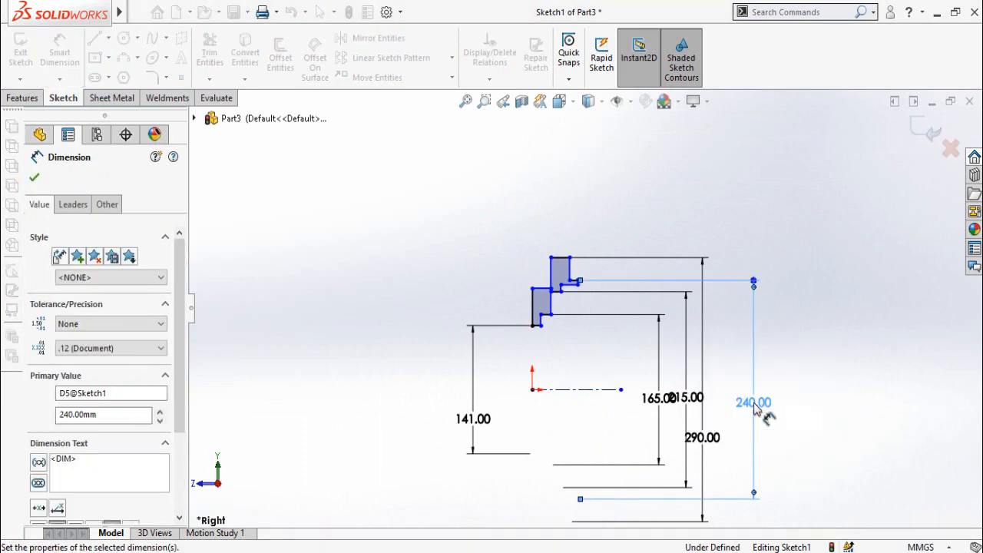
left_click(805, 351)
Dimension the lower edge of the protruding lip to the centerline as a doubled distance of 225 mm
scroll(536, 325, "down", 4)
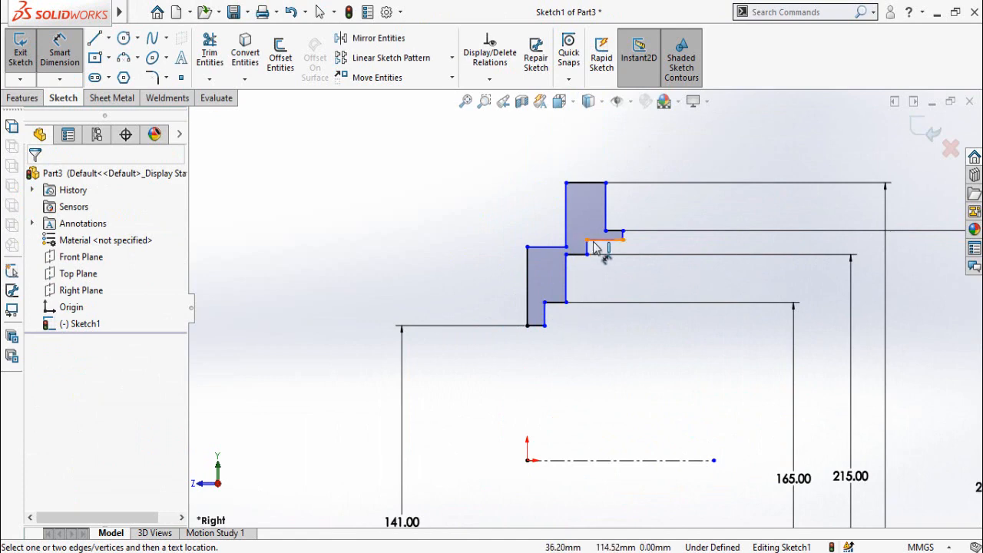
left_click(594, 242)
scroll(592, 307, "up", 2)
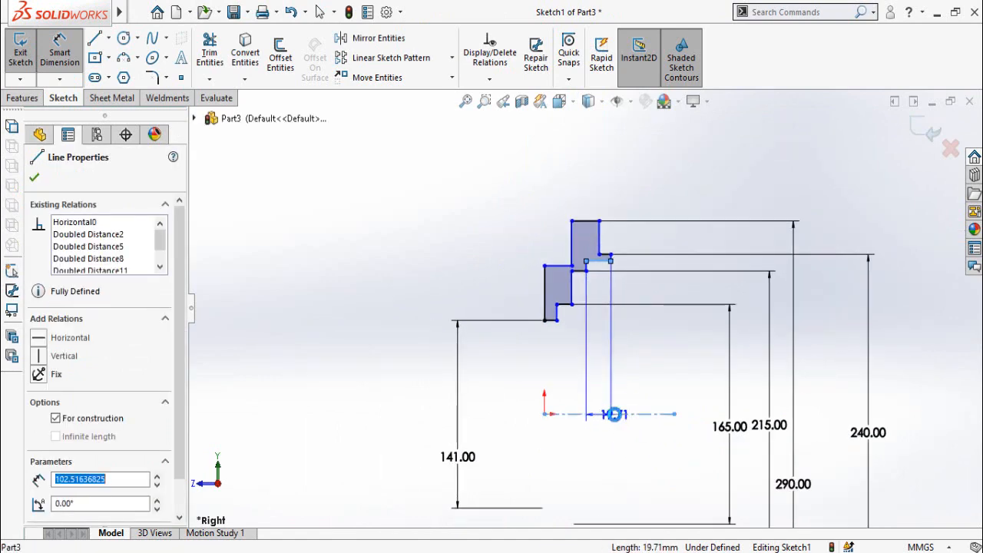
left_click(830, 430)
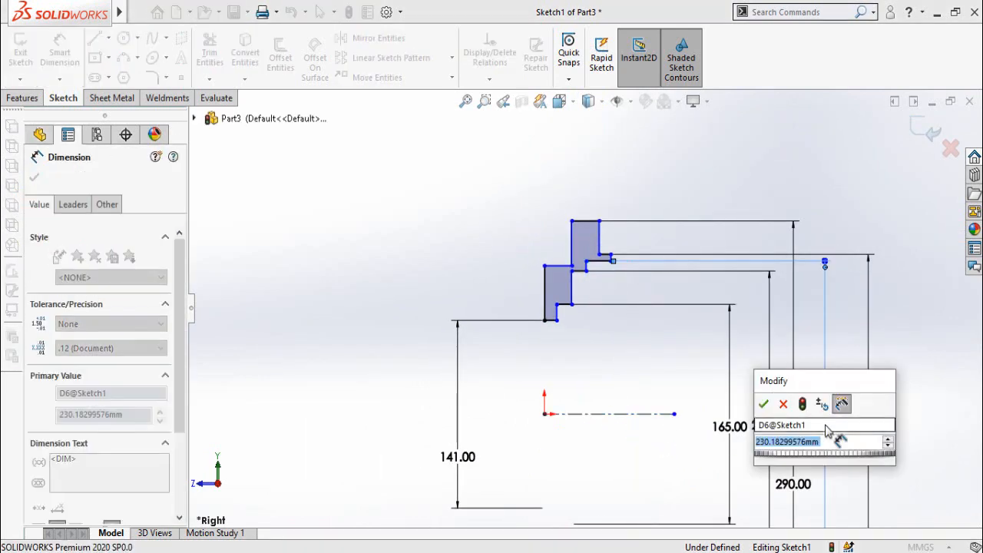
type("225")
key("Return")
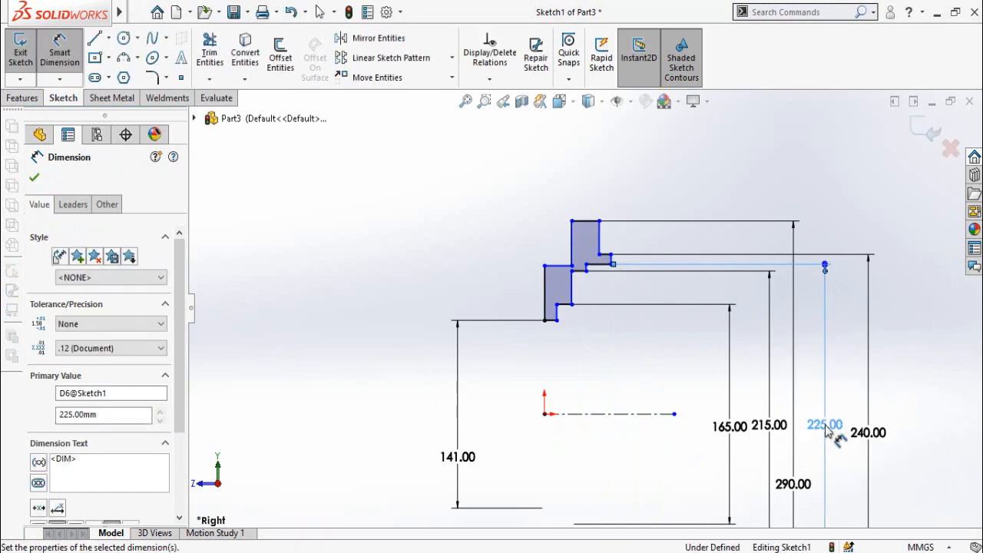
Dimension the width of the profile's lowest horizontal edge and set it to 5 mm
scroll(576, 319, "up", 3)
left_click(573, 303)
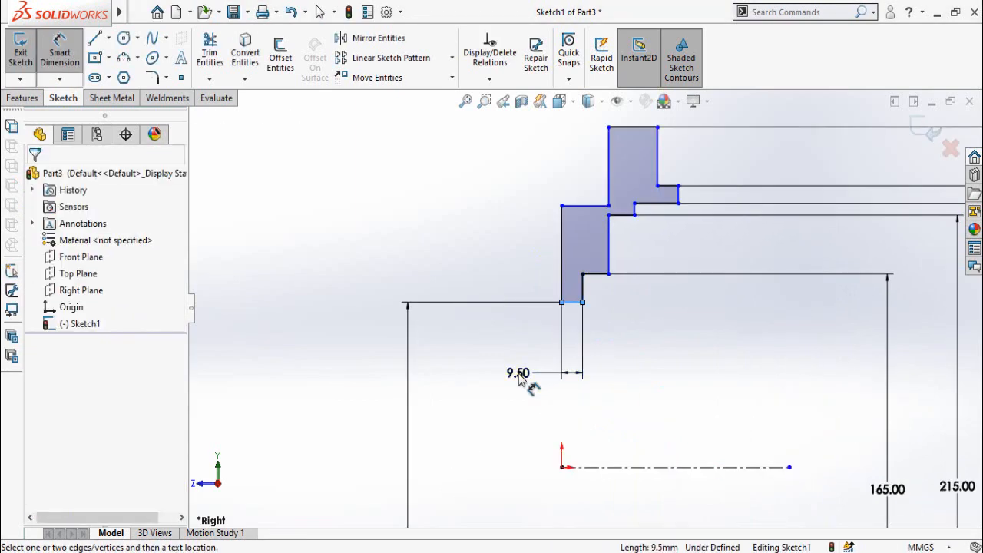
left_click(519, 374)
type("5")
key("Return")
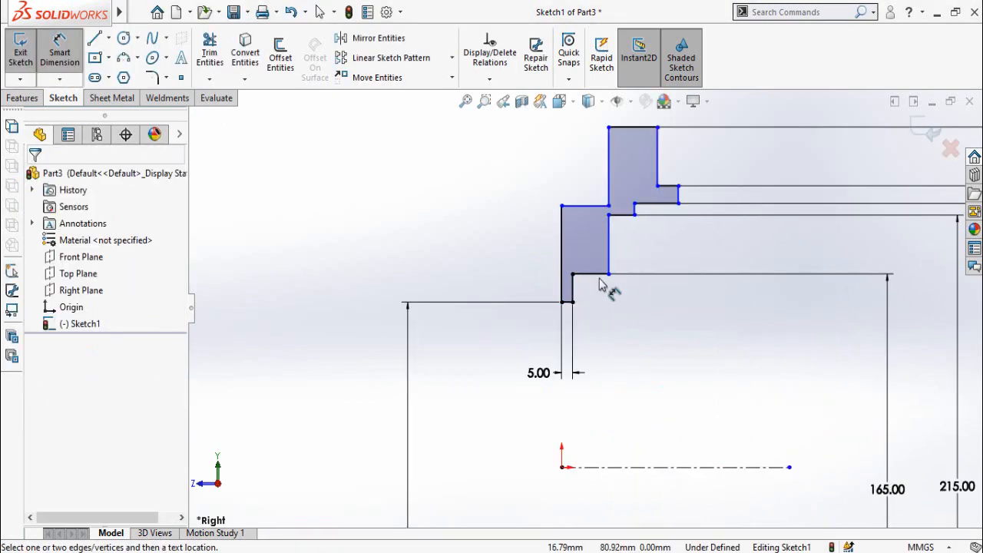
Dimension the horizontal step edge at the 165 mm diameter and set its length to 2 mm
left_click(600, 276)
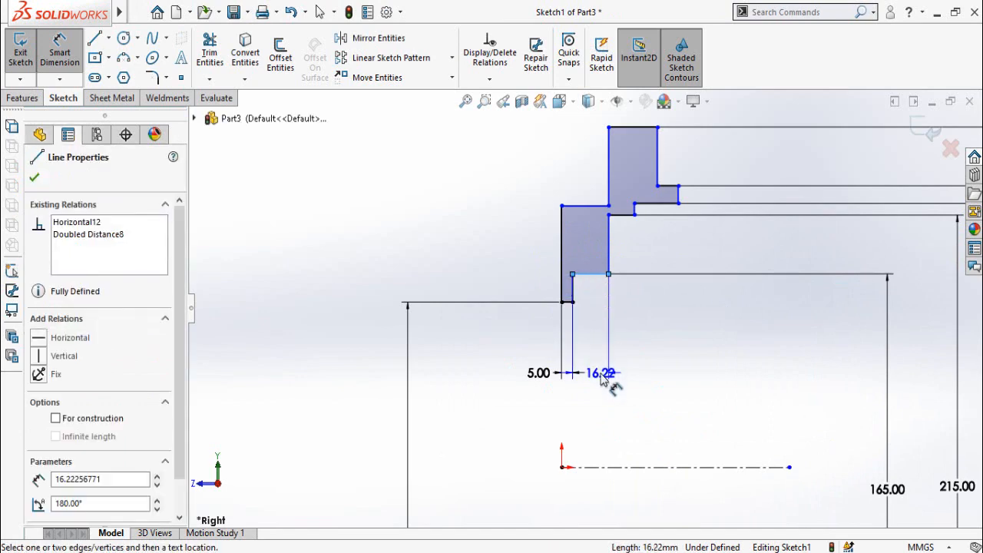
left_click(602, 375)
type("20")
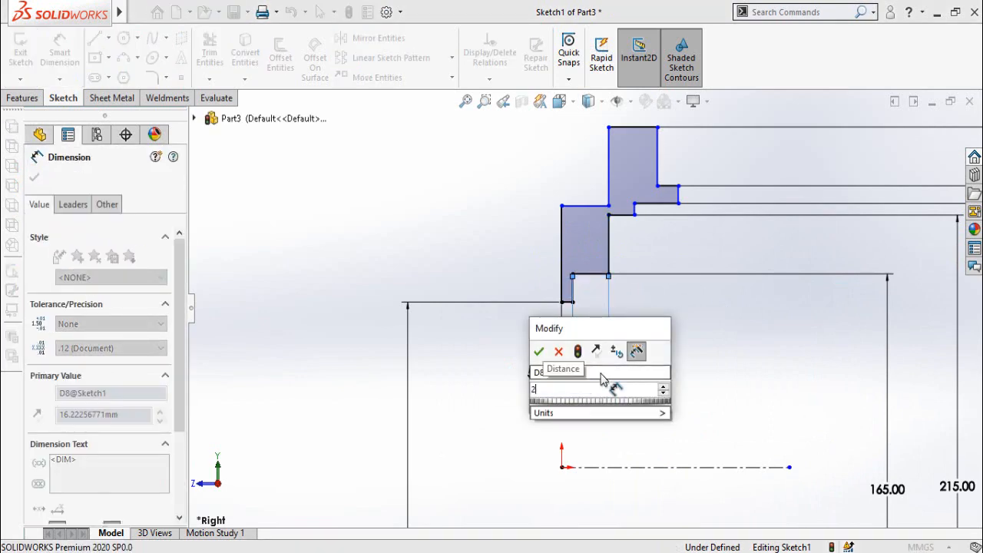
key("Return")
Dimension the horizontal step edge at the 215 mm diameter and set its length to 15 mm
left_click(607, 215)
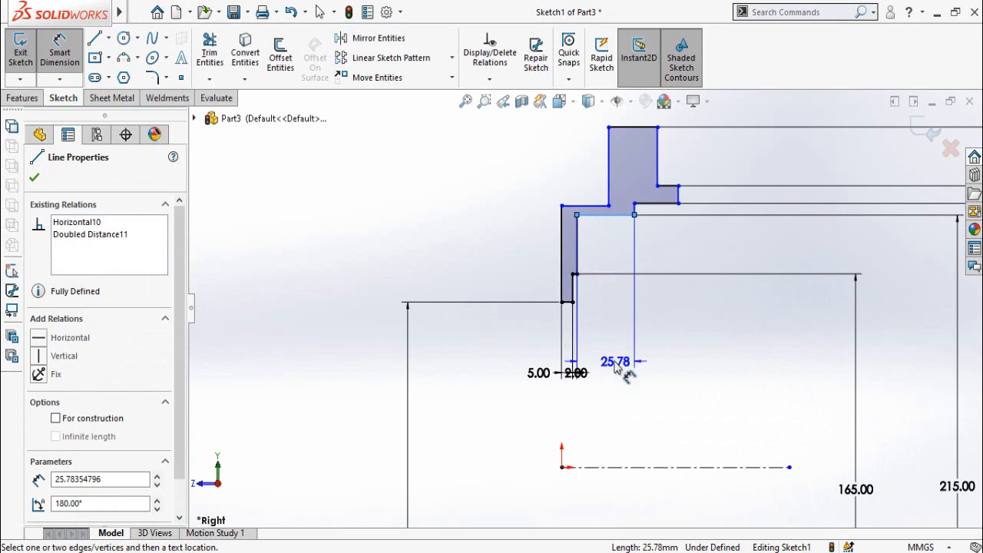
left_click(607, 343)
type("1")
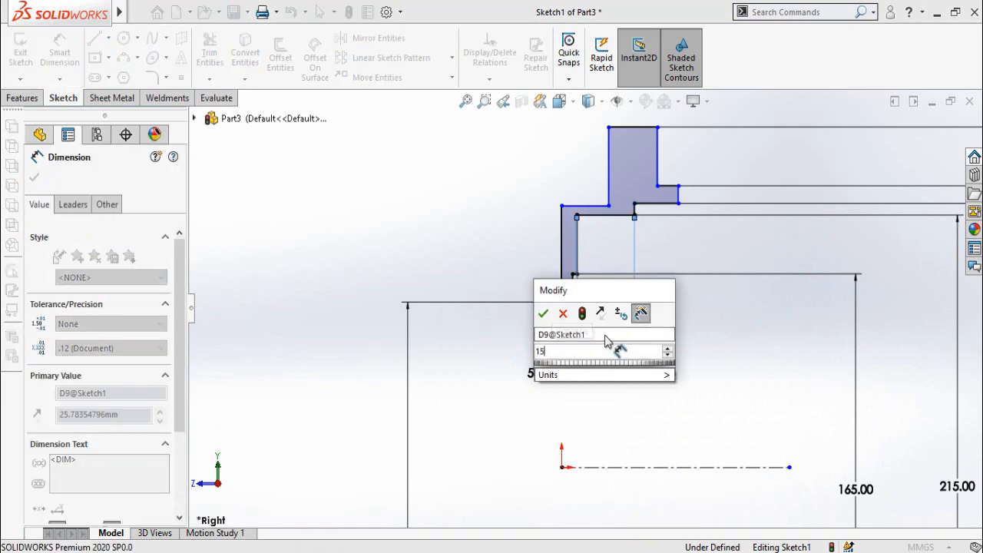
type("5")
key("Return")
Dimension the lower edge of the protruding lip and set its length to 15 mm
left_click(649, 204)
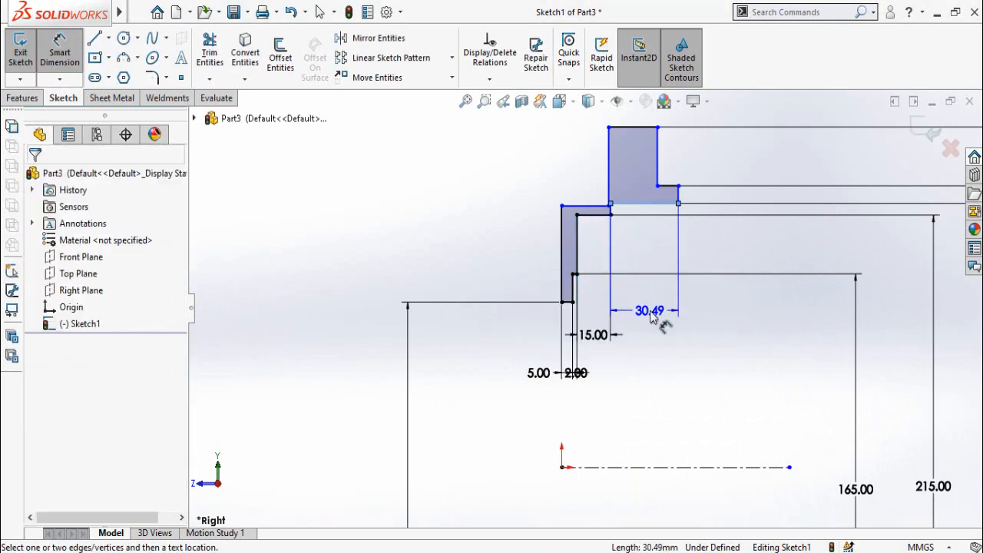
left_click(651, 317)
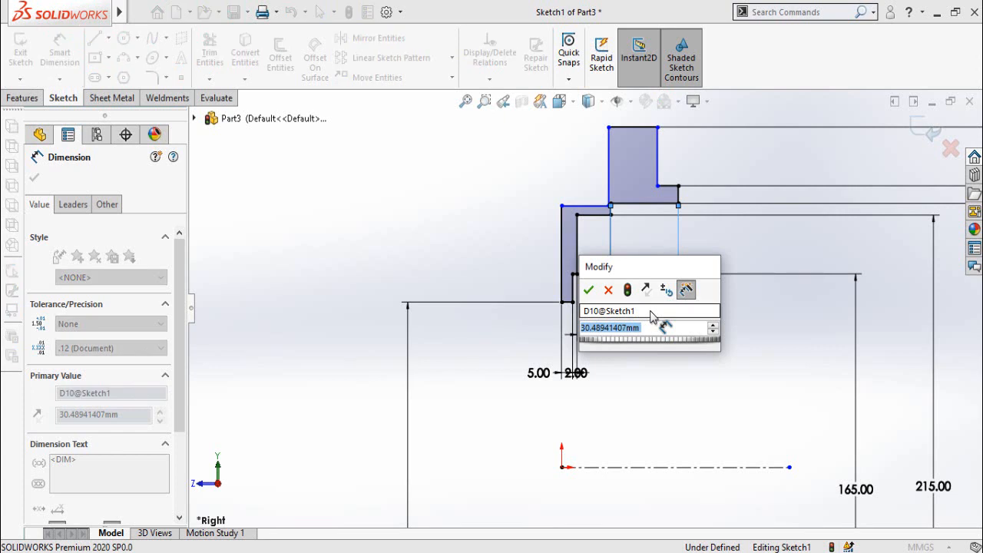
type("1")
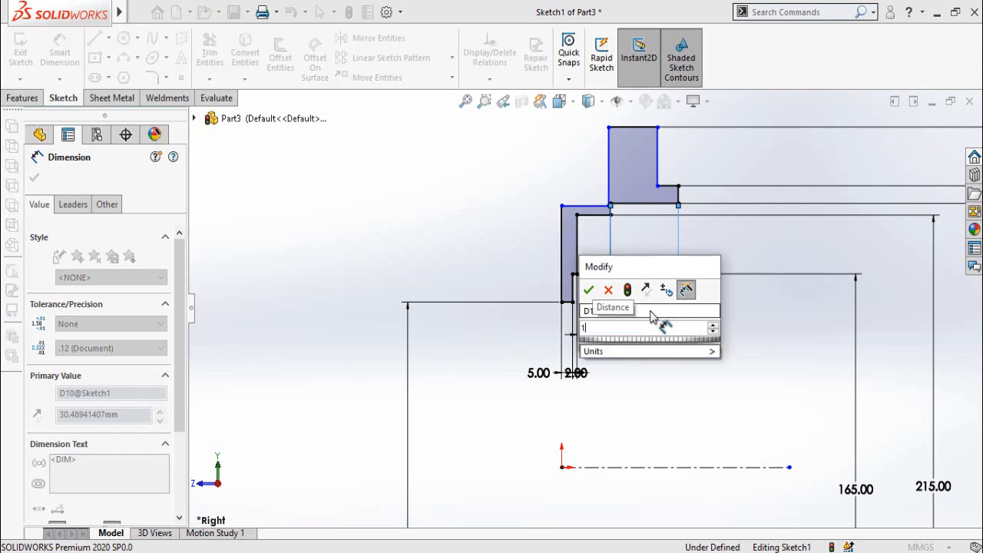
type("5")
key("Return")
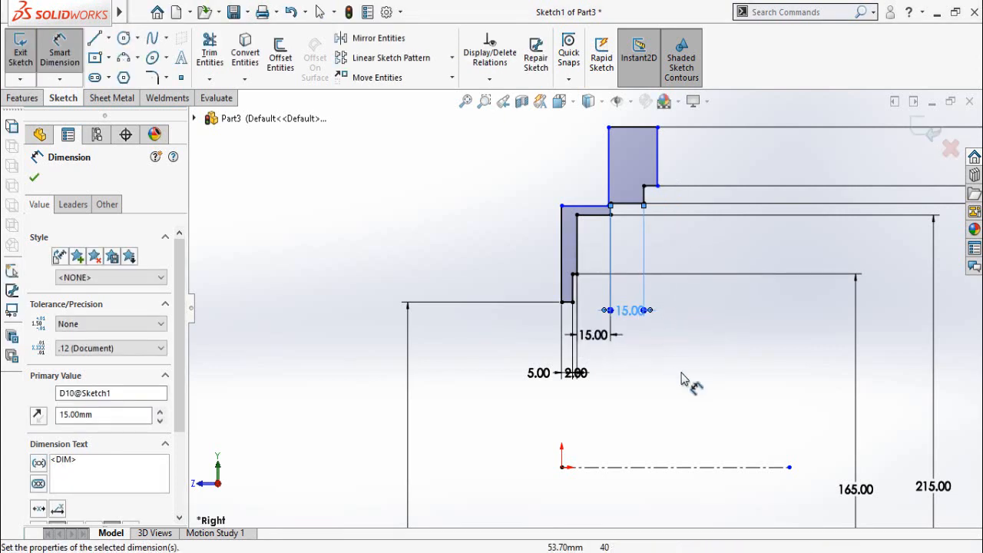
Dimension the upper horizontal shoulder edge beside the tall flange and set its length to 21 mm
scroll(683, 375, "down", 1)
left_click(573, 321)
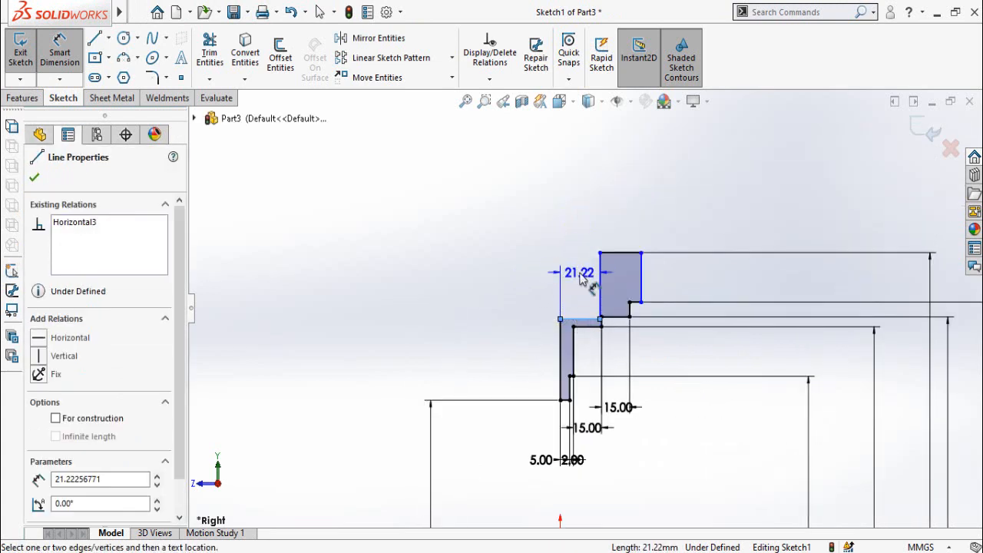
left_click(581, 278)
type("21")
key("Return")
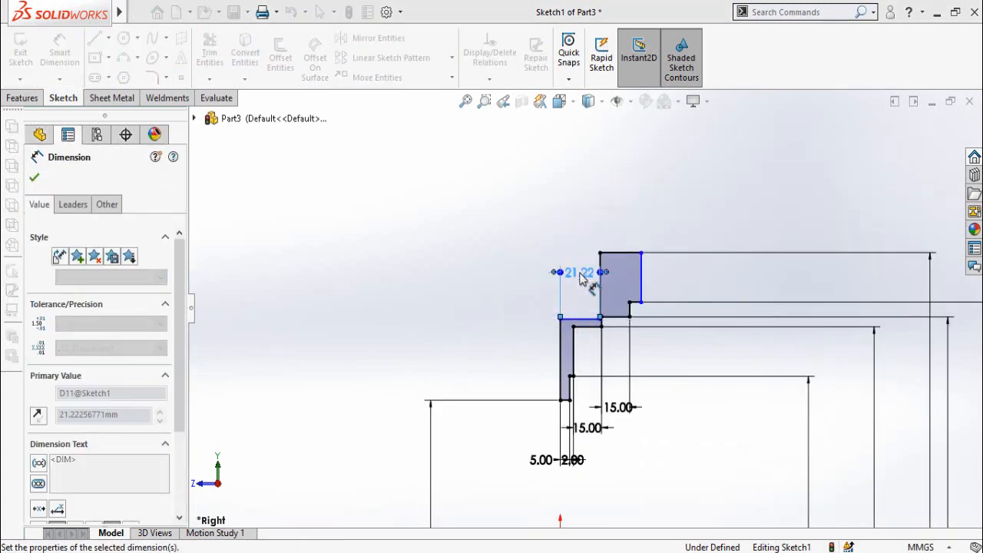
Dimension the profile's topmost horizontal edge and set the flange width to 15 mm
left_click(618, 251)
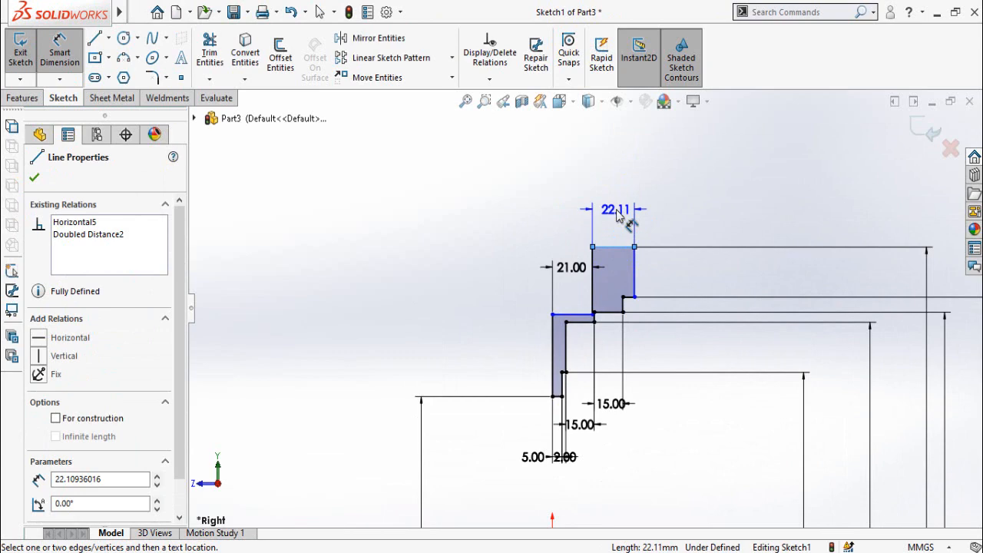
left_click(617, 216)
type("15")
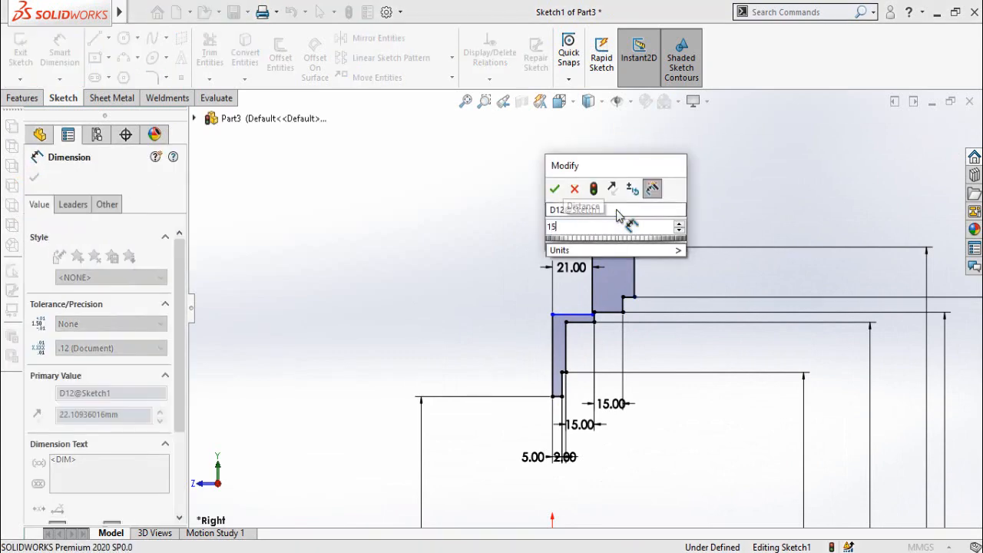
key("Return")
key("Escape")
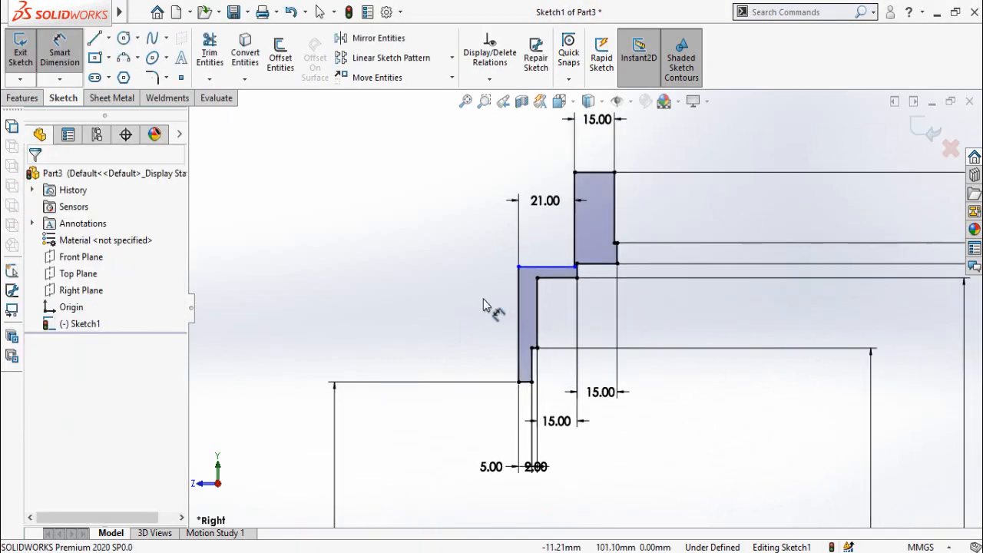
Dimension the upper shoulder edge to the centerline as a doubled distance of 250 mm
right_click_drag(434, 283, 415, 77)
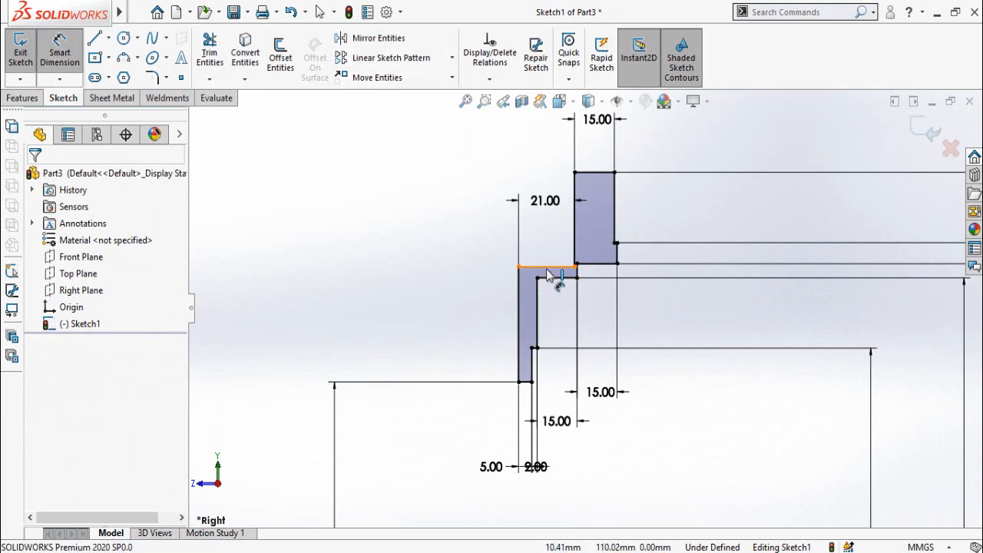
left_click(550, 268)
scroll(568, 388, "up", 5)
left_click(577, 438)
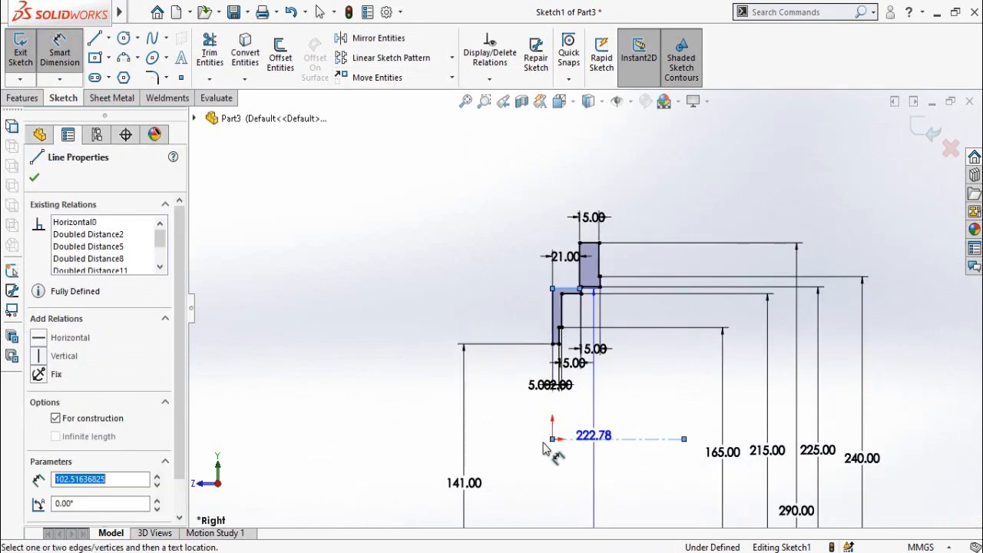
scroll(545, 445, "up", 2)
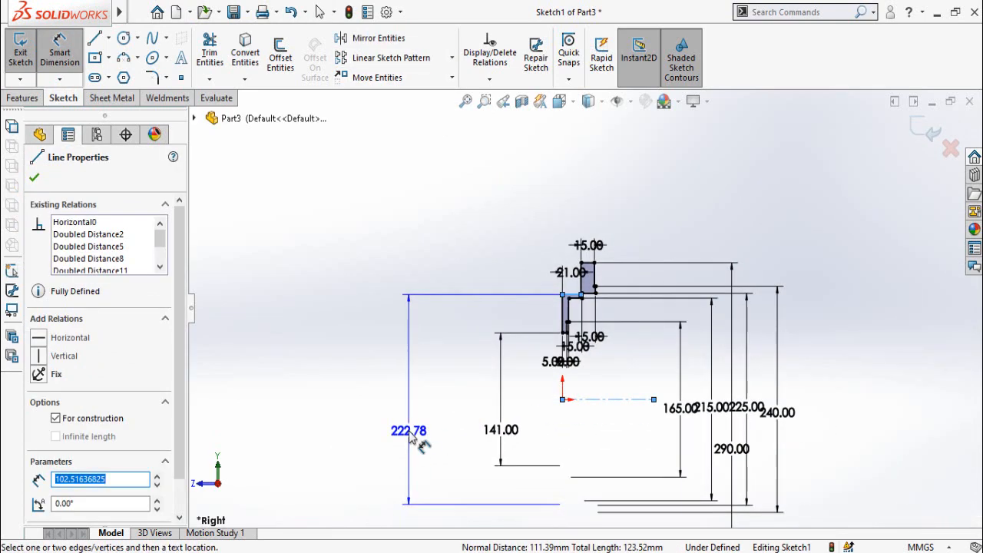
left_click(411, 436)
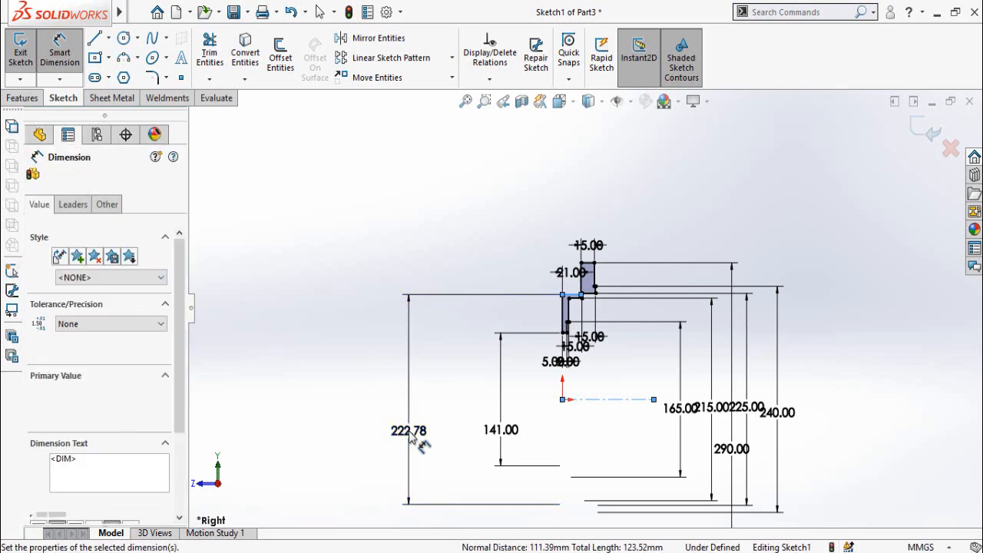
type("220")
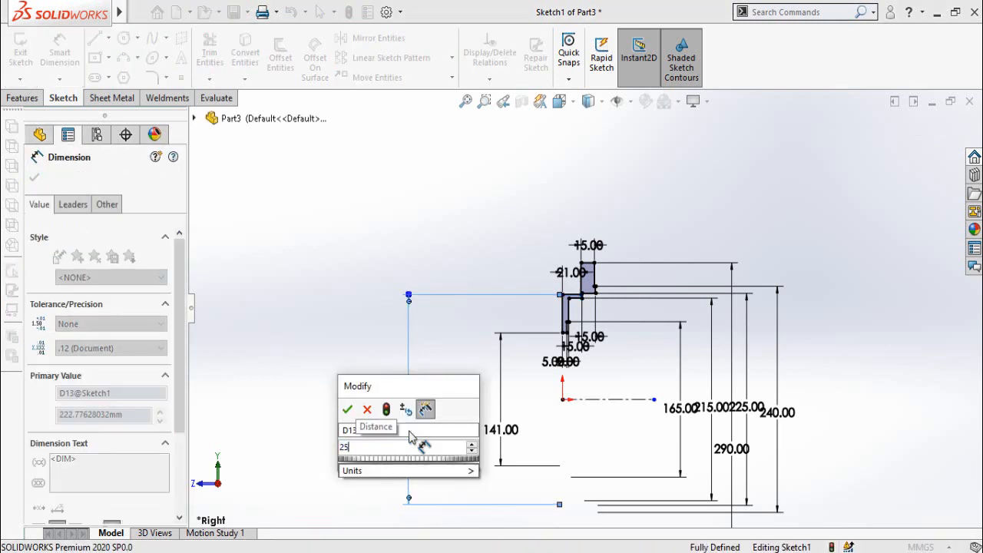
key("Return")
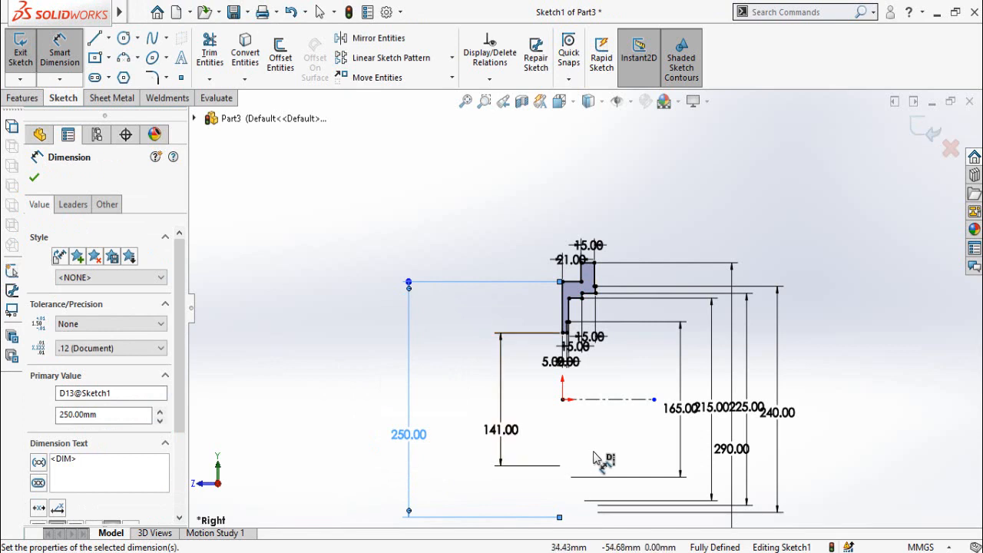
left_click(630, 356)
Revolve the profile 360 degrees about the horizontal centerline into a solid boss
scroll(630, 356, "down", 3)
left_click(23, 98)
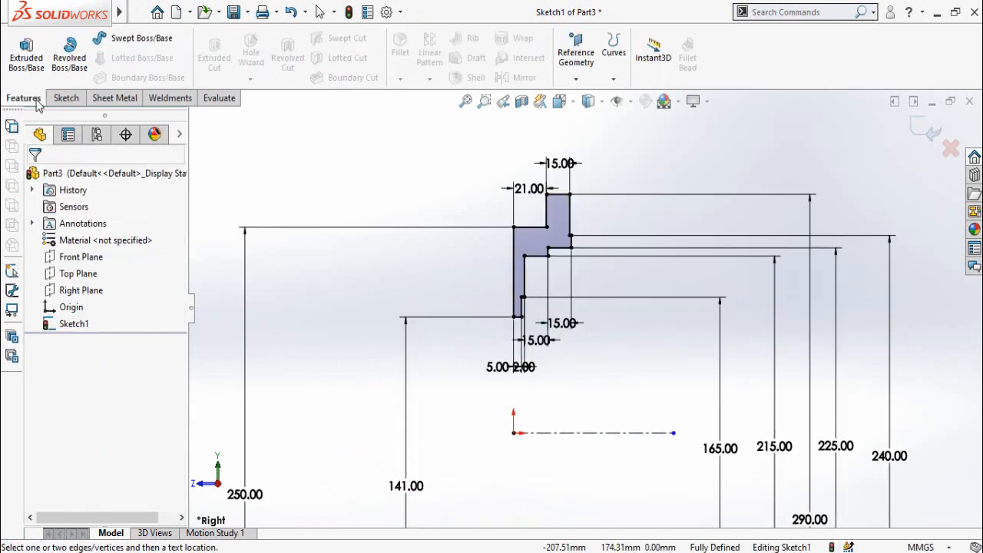
left_click(71, 67)
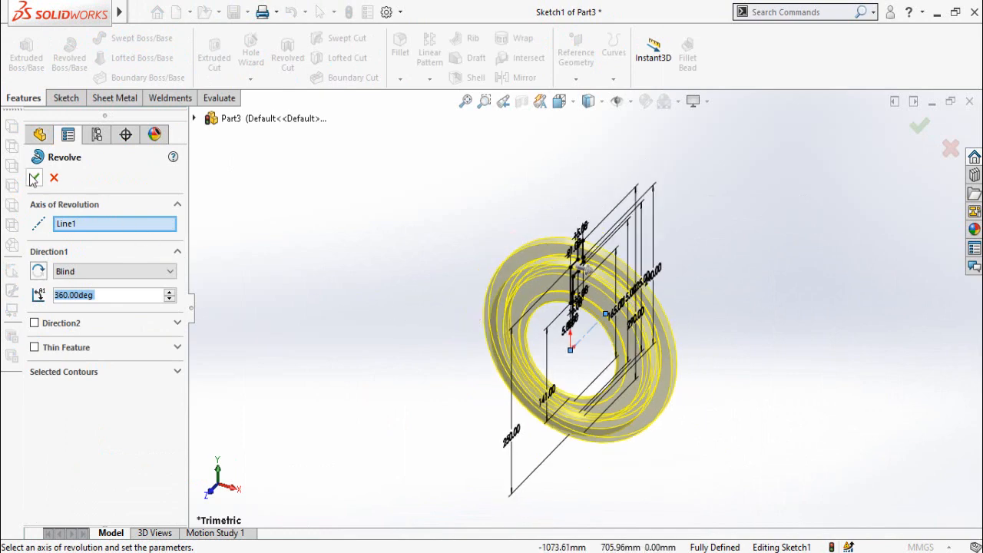
left_click(34, 179)
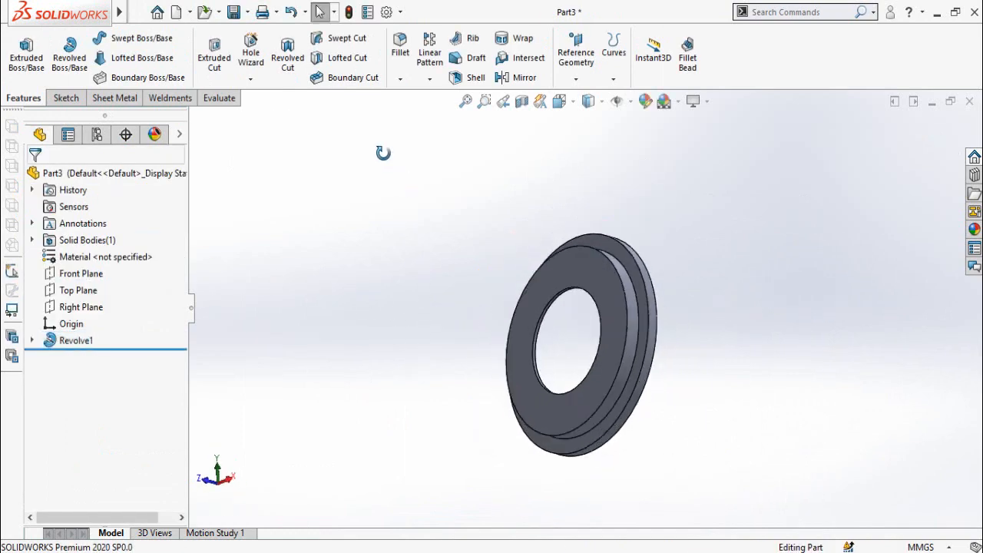
Inspect the inner side of the revolved ring, check the flange's hole callouts in the PDF drawing, and return to SolidWorks
middle_click_drag(383, 153, 286, 193)
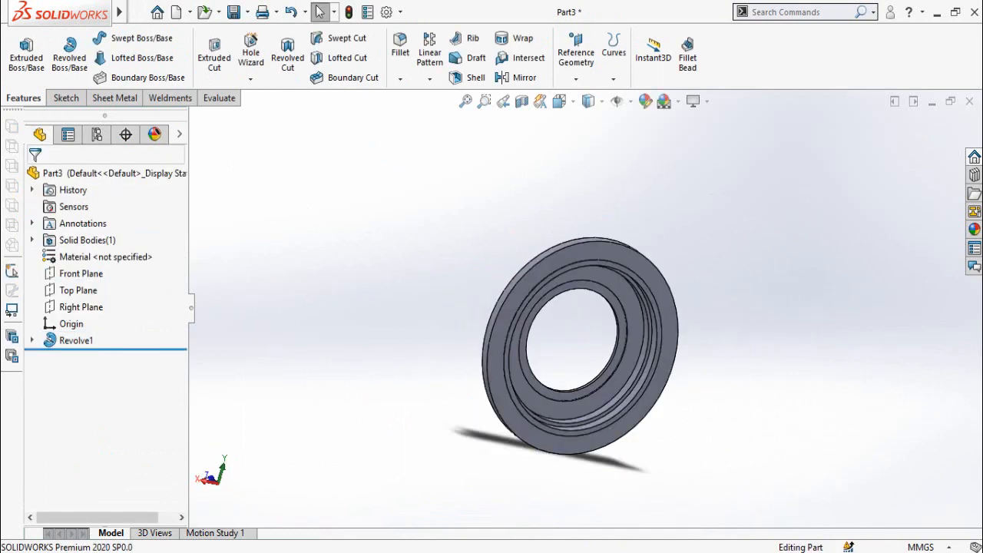
key("alt+Tab")
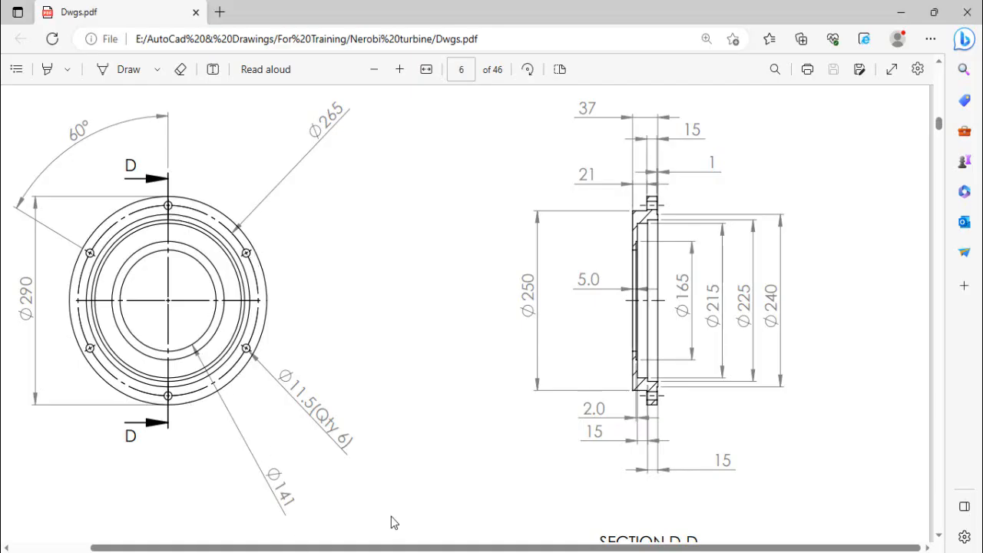
key("alt+Tab")
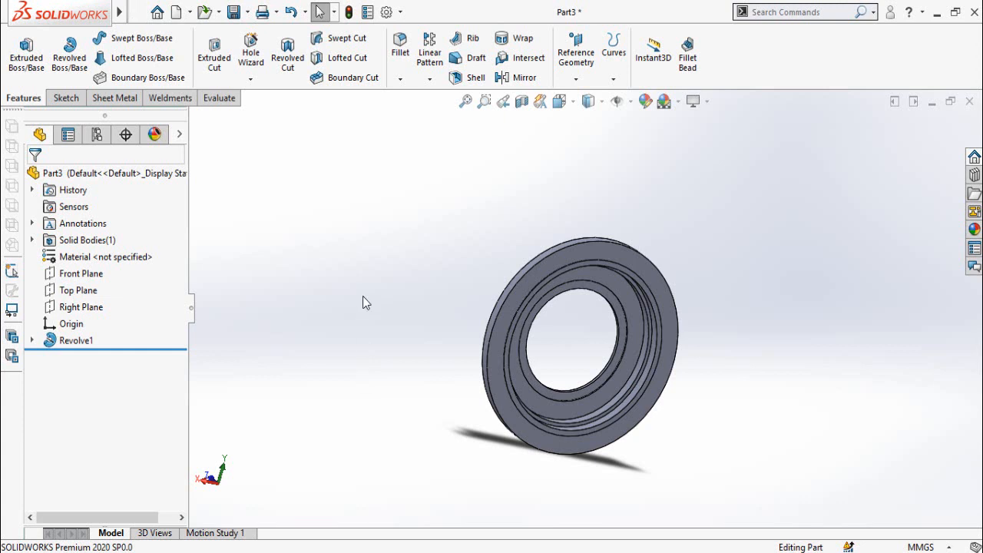
Start a Hole Wizard hole using the plain Hole type, ISO standard and Drill sizes
middle_click_drag(341, 276, 505, 216)
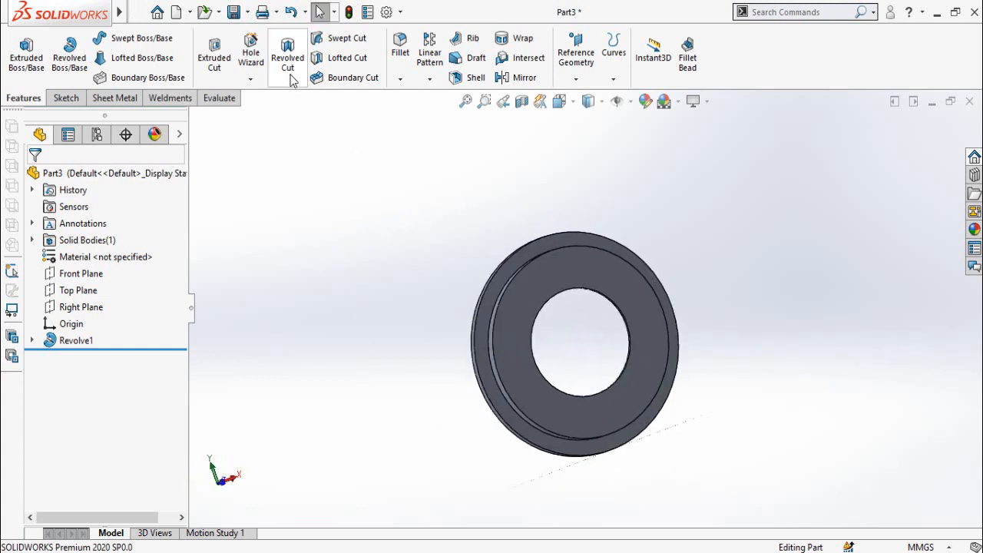
left_click_drag(182, 295, 182, 316)
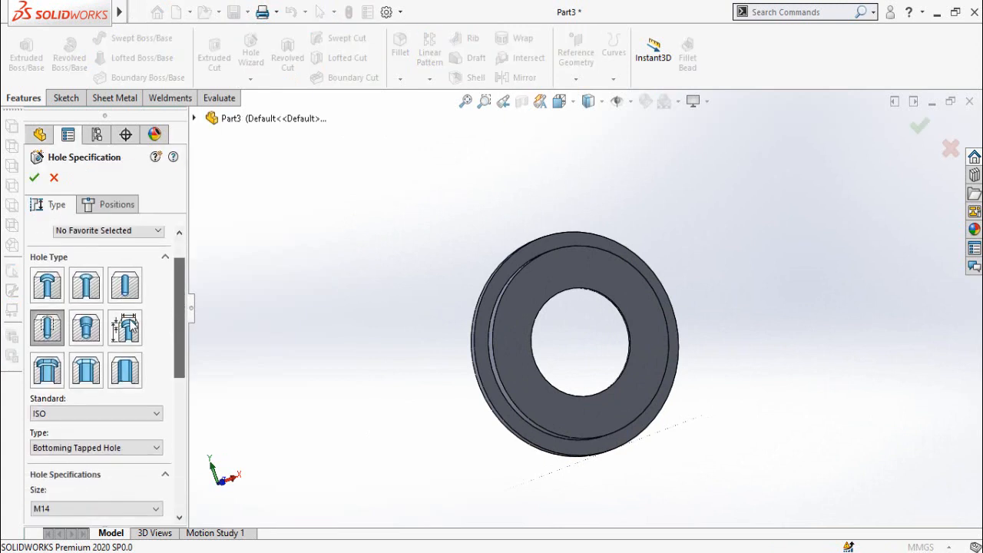
left_click(119, 298)
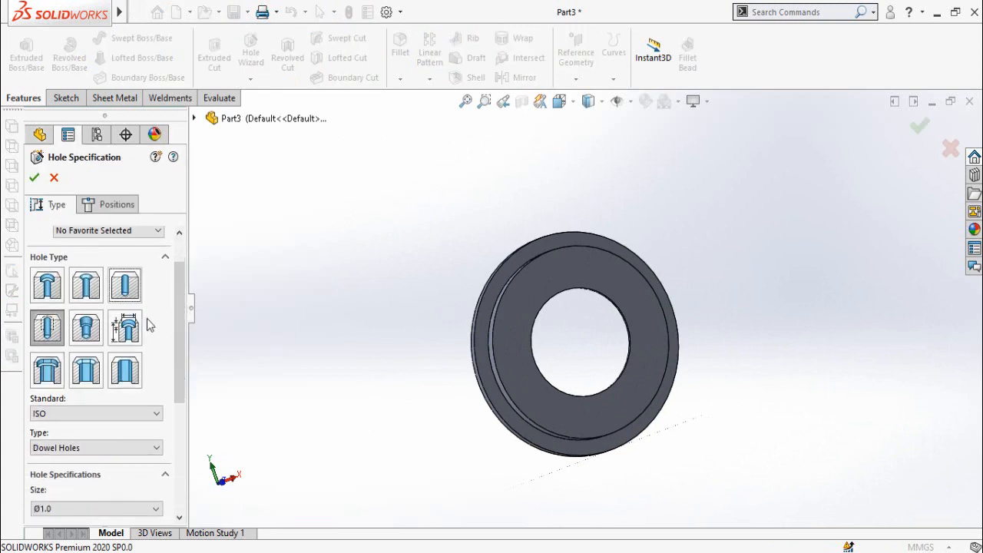
left_click_drag(177, 292, 179, 352)
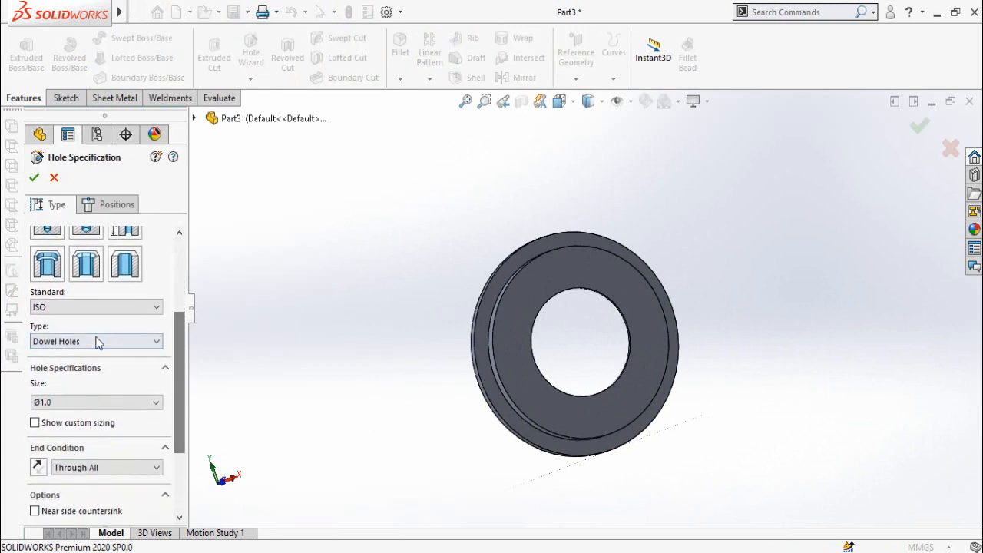
left_click(100, 341)
left_click(68, 366)
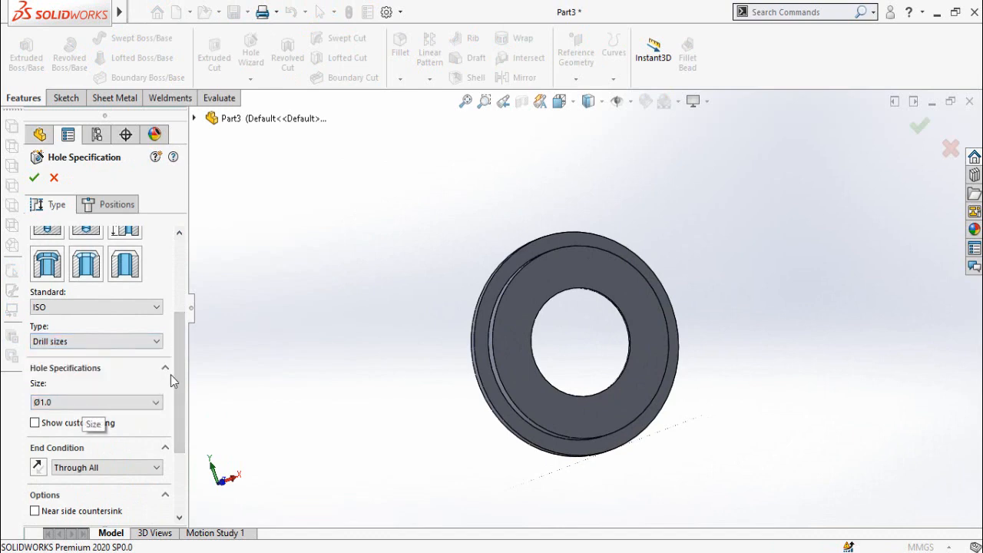
Set the drill hole size to Ø11.5
left_click_drag(177, 376, 179, 406)
left_click(46, 340)
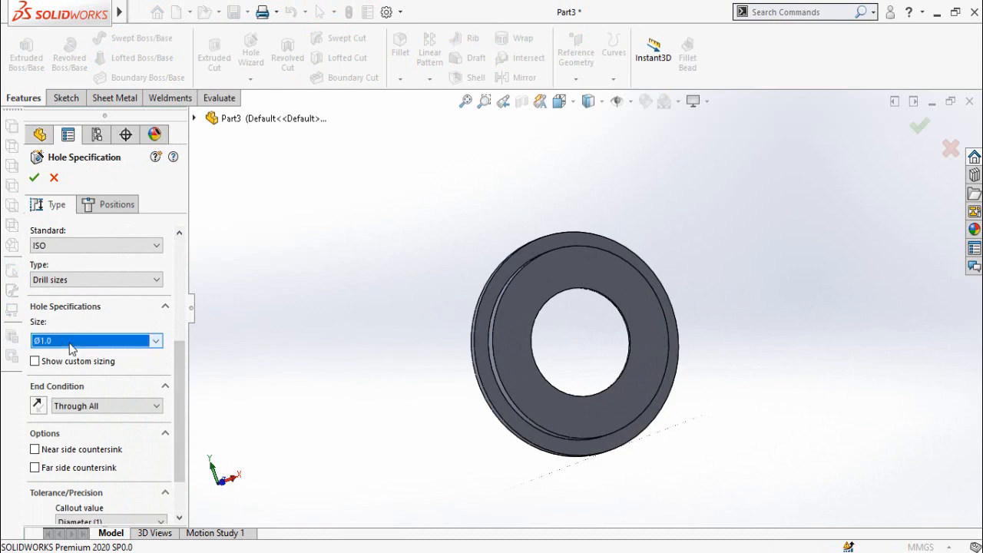
scroll(80, 430, "down", 5)
scroll(81, 430, "down", 11)
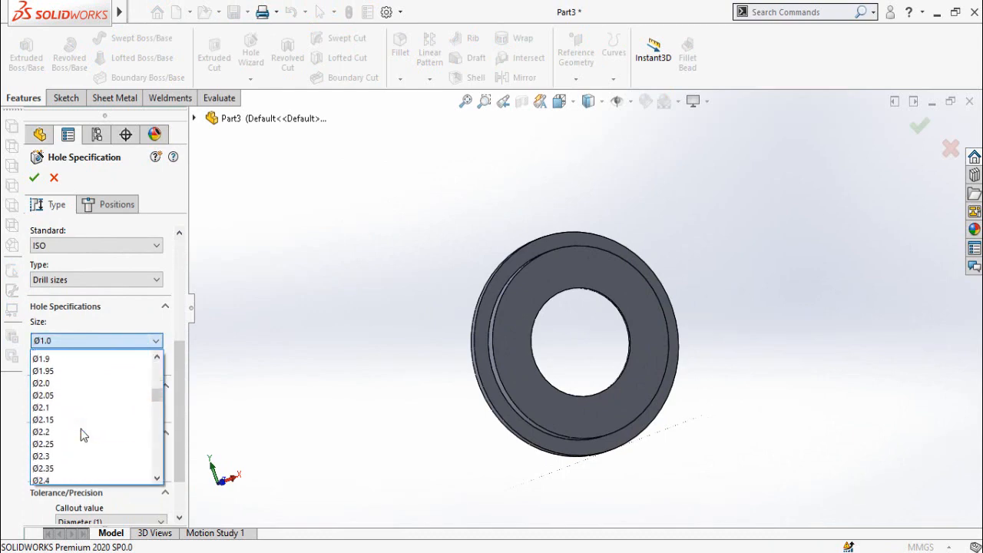
scroll(81, 428, "down", 14)
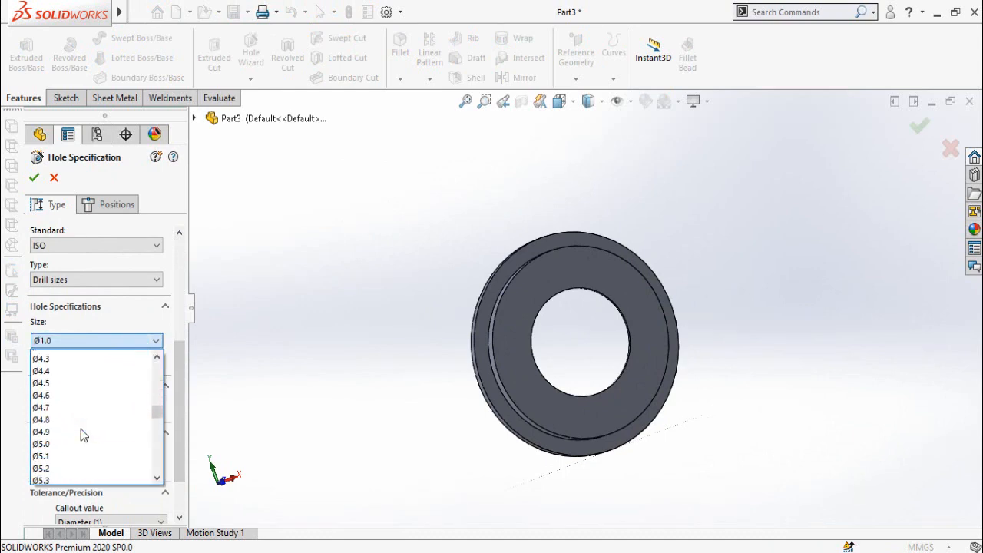
scroll(89, 445, "down", 6)
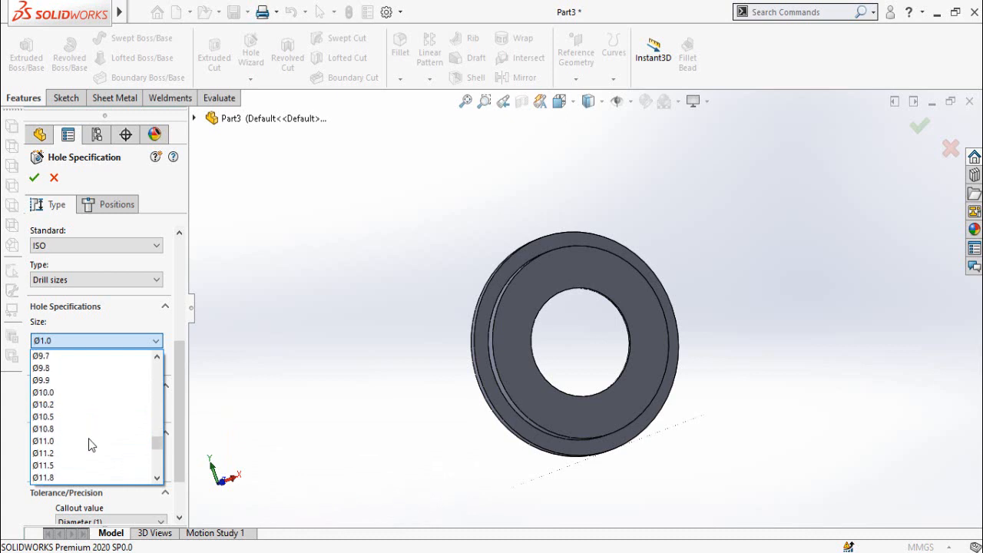
left_click(48, 466)
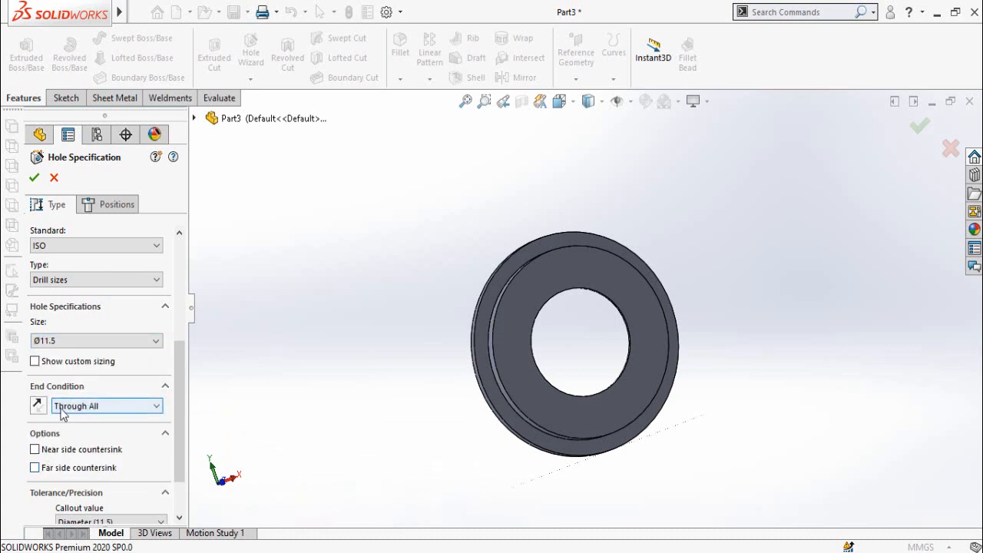
Begin positioning the hole on the flange's flat annular face, on the recessed side of the ring
left_click_drag(180, 374, 176, 264)
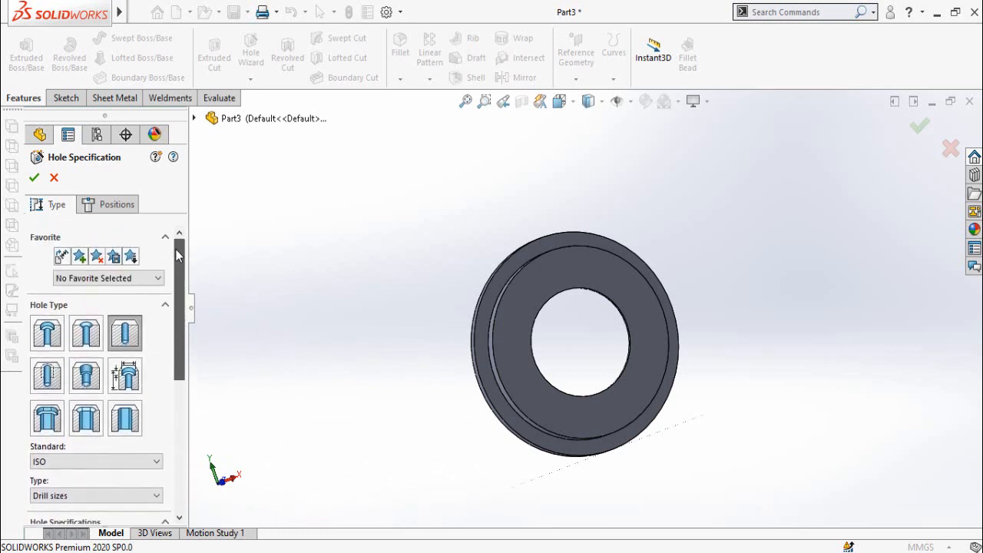
left_click(113, 208)
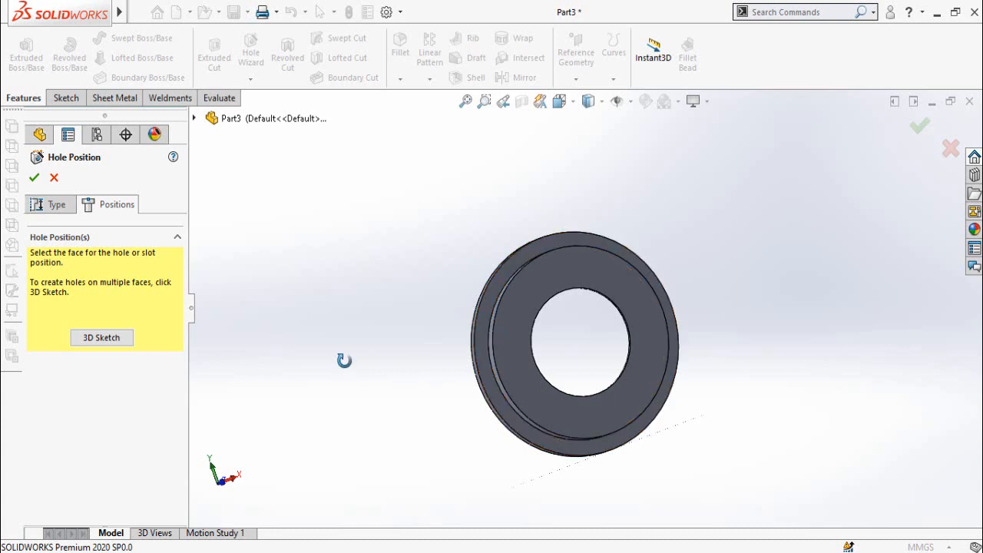
middle_click_drag(344, 360, 508, 255)
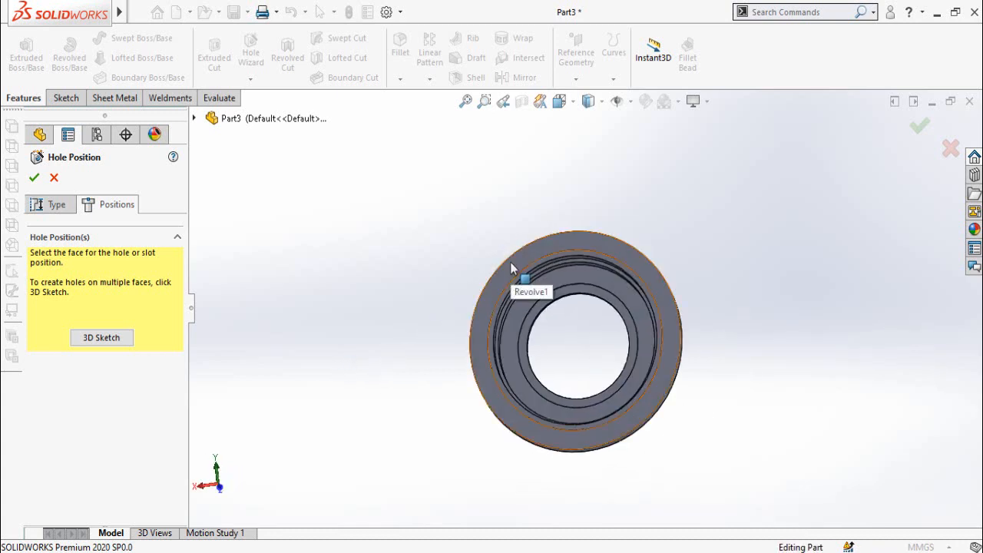
left_click(511, 263)
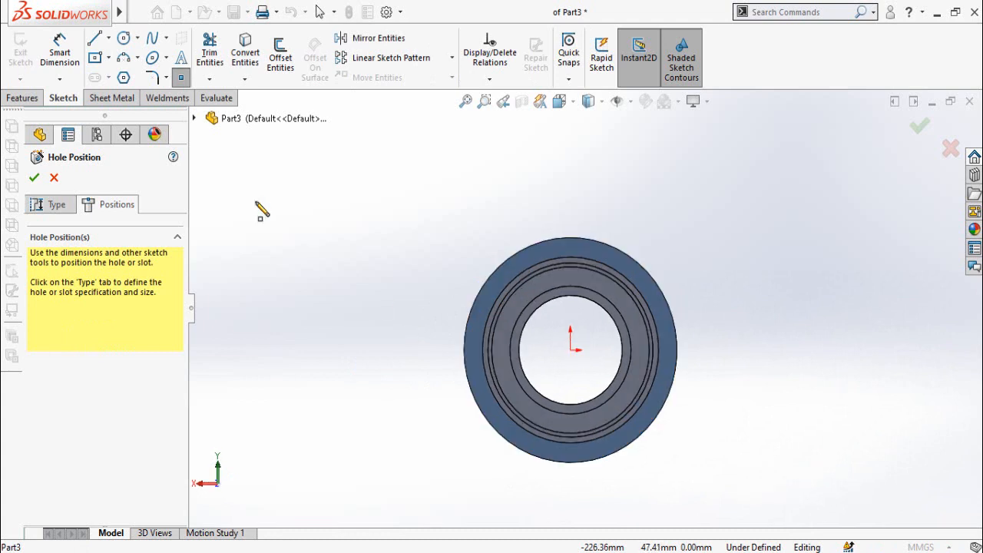
Sketch a construction circle about 269 mm in diameter on the flange face, centred on the origin
left_click(124, 38)
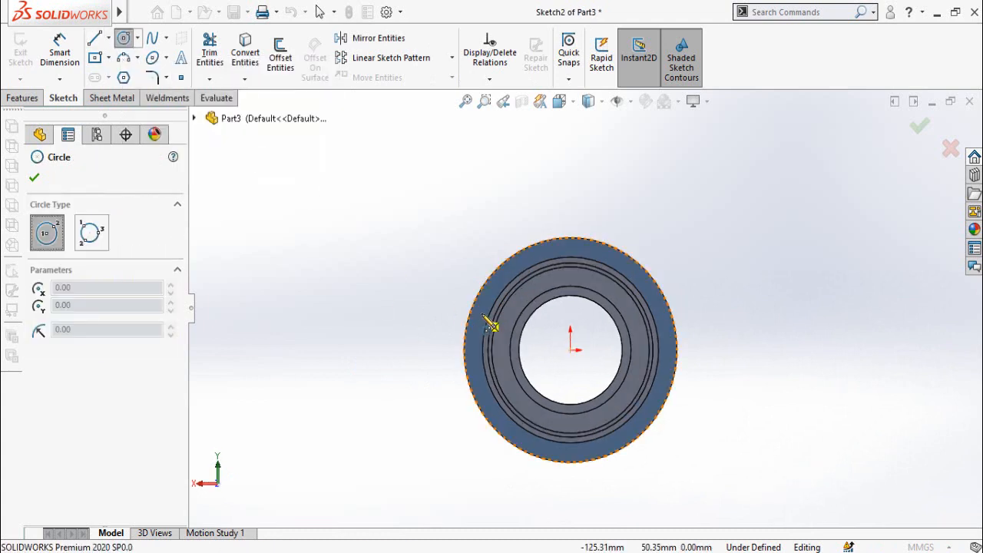
left_click(570, 350)
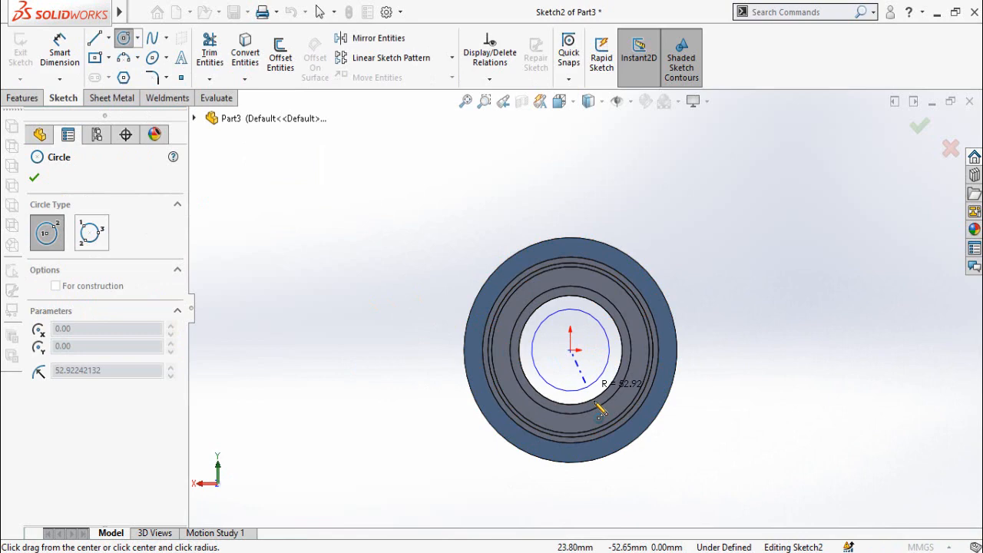
left_click(627, 444)
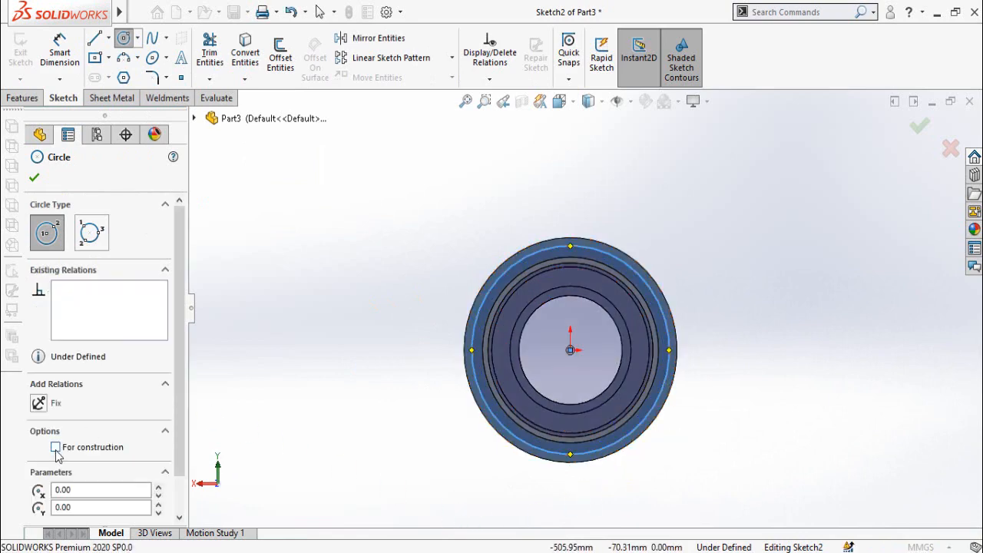
left_click(55, 448)
Dimension the construction circle and set its diameter to 265 mm
right_click_drag(428, 453, 424, 278)
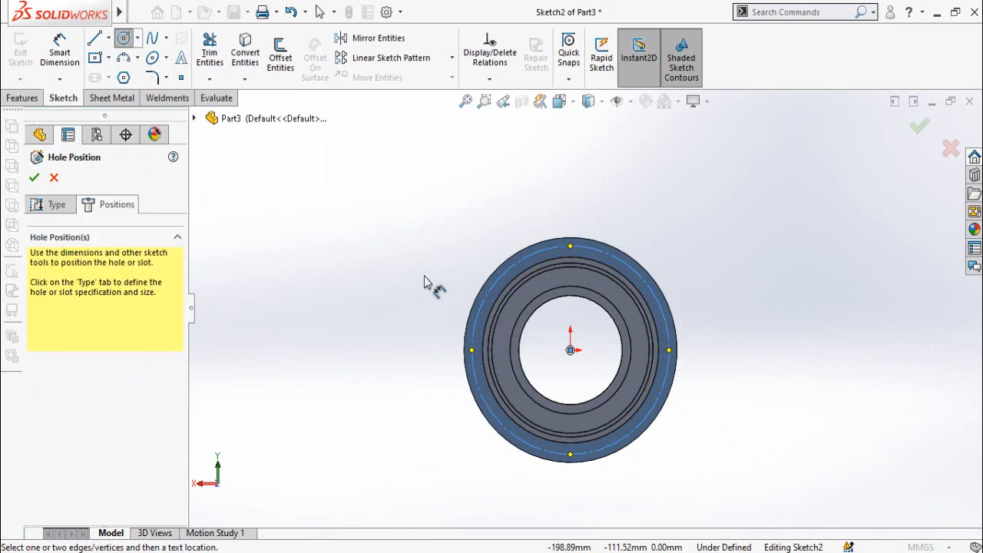
left_click(489, 412)
left_click(352, 495)
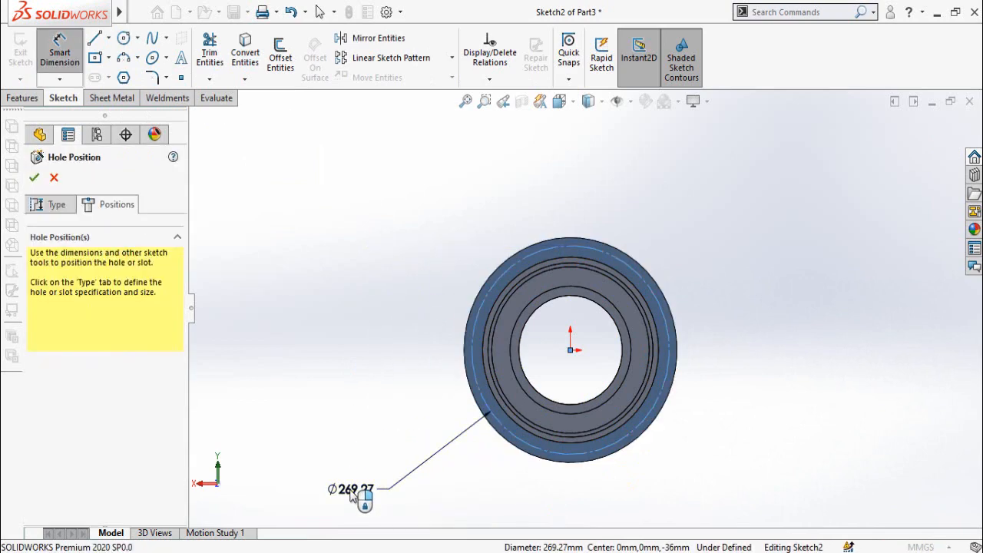
left_click(352, 495)
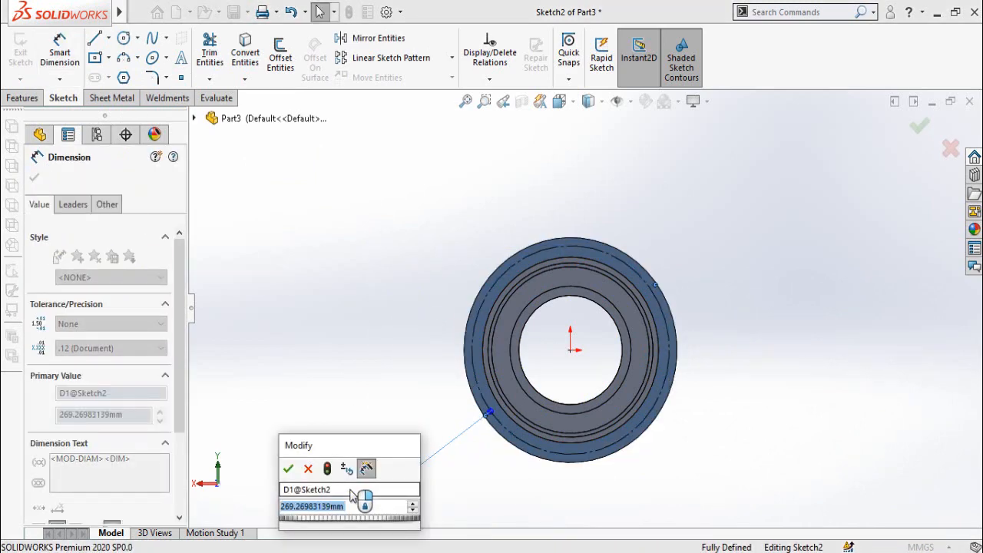
type("265")
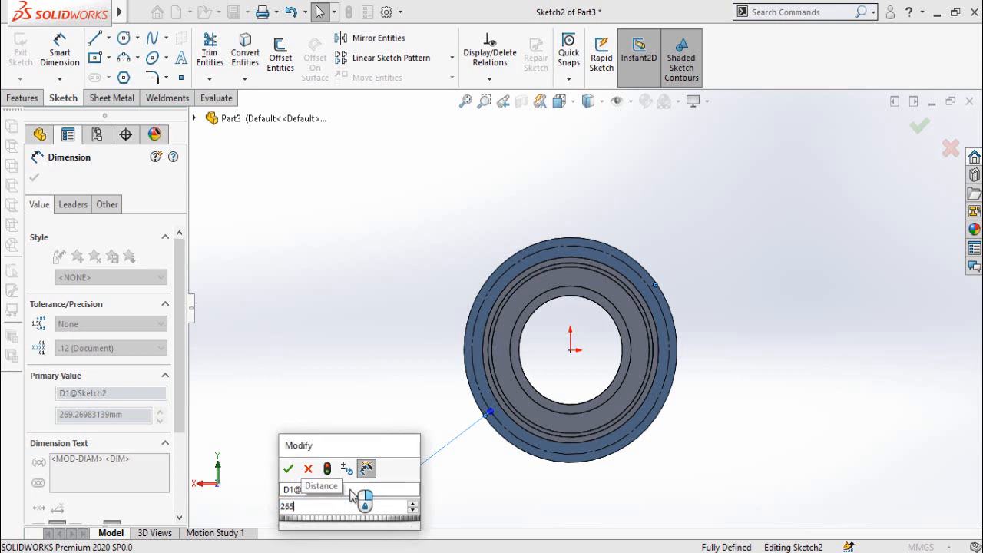
key("Return")
left_click(285, 254)
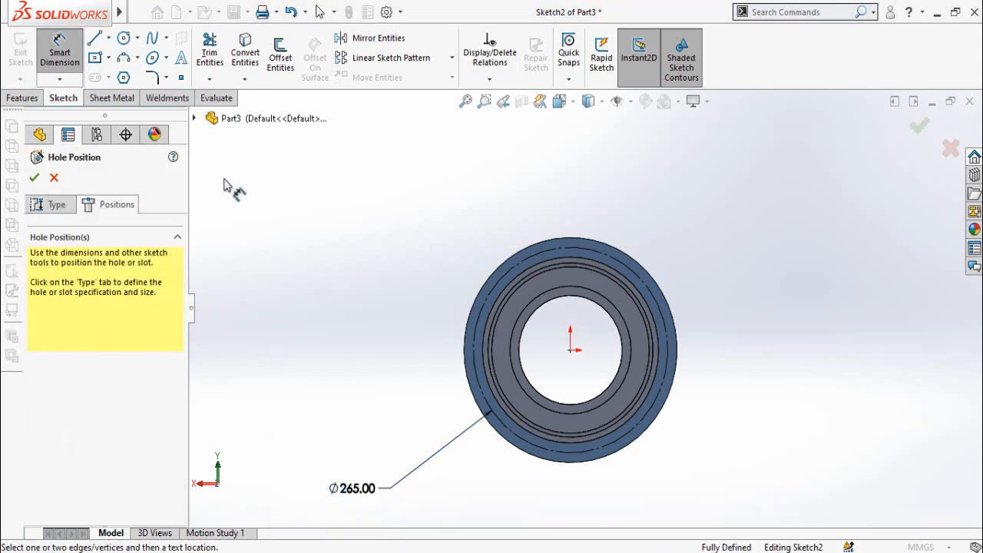
Place one hole point on the construction circle vertically above the origin and finish the hole
left_click(181, 78)
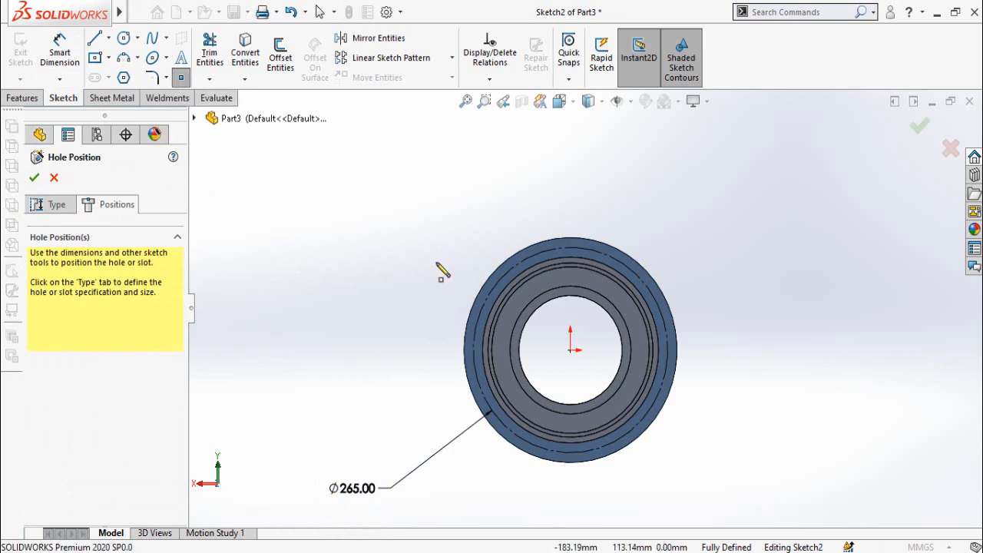
scroll(553, 275, "down", 4)
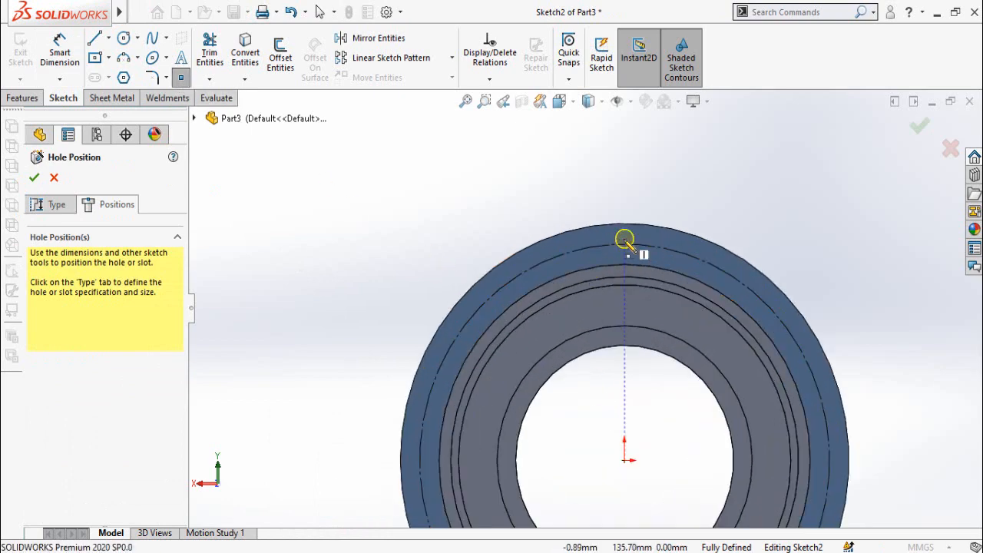
scroll(411, 208, "up", 1)
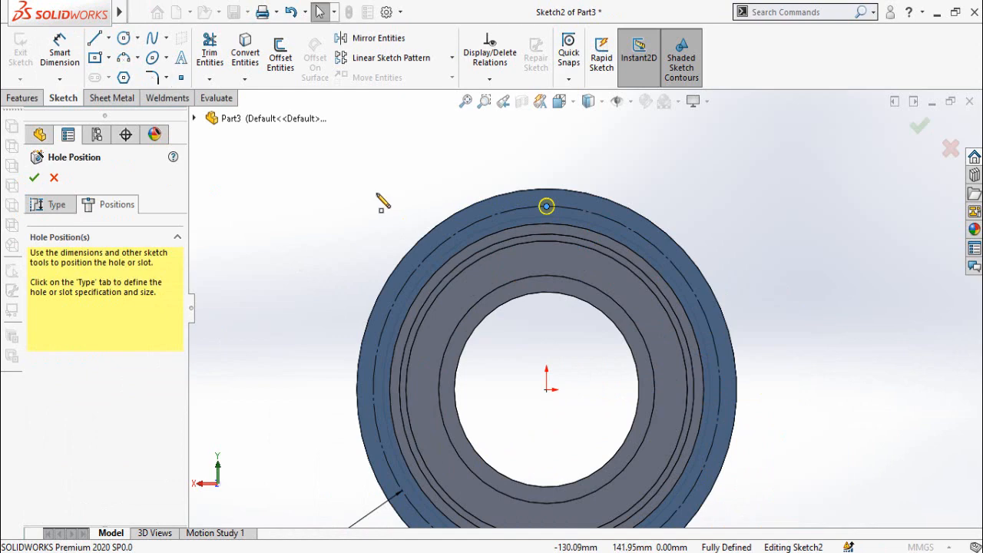
left_click(34, 178)
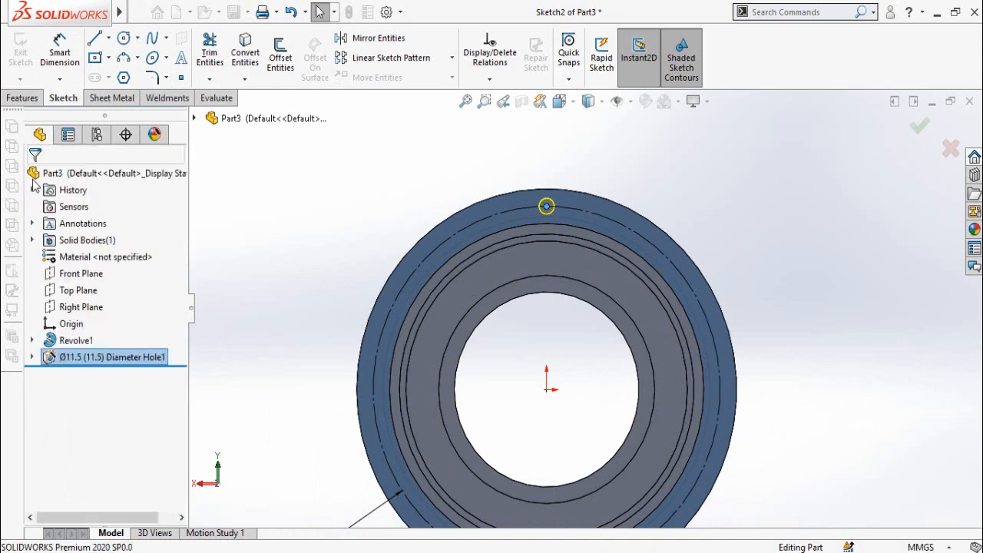
Circular-pattern the Ø11.5 hole about the flange's outer circular edge with 6 equally spaced instances over 360 degrees
key("f")
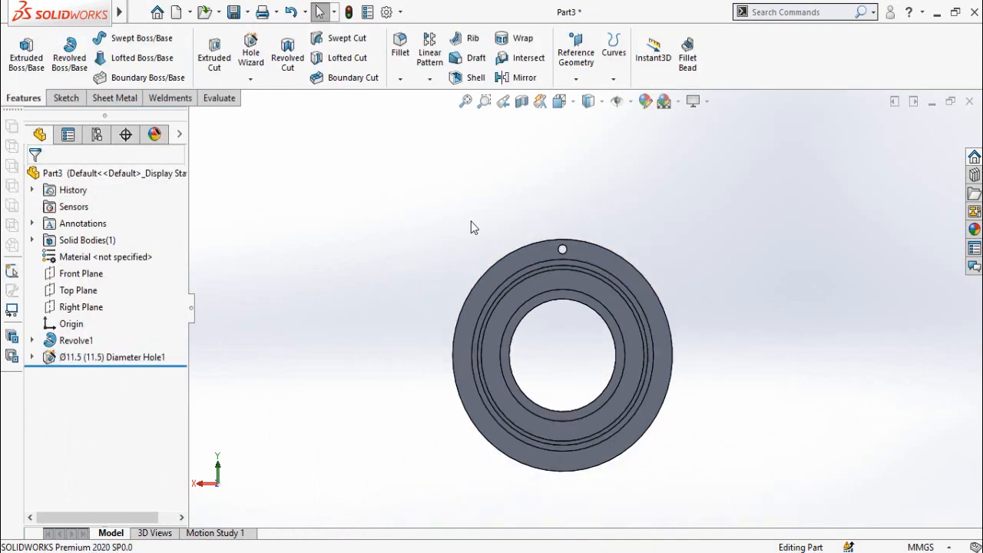
middle_click_drag(468, 222, 436, 165)
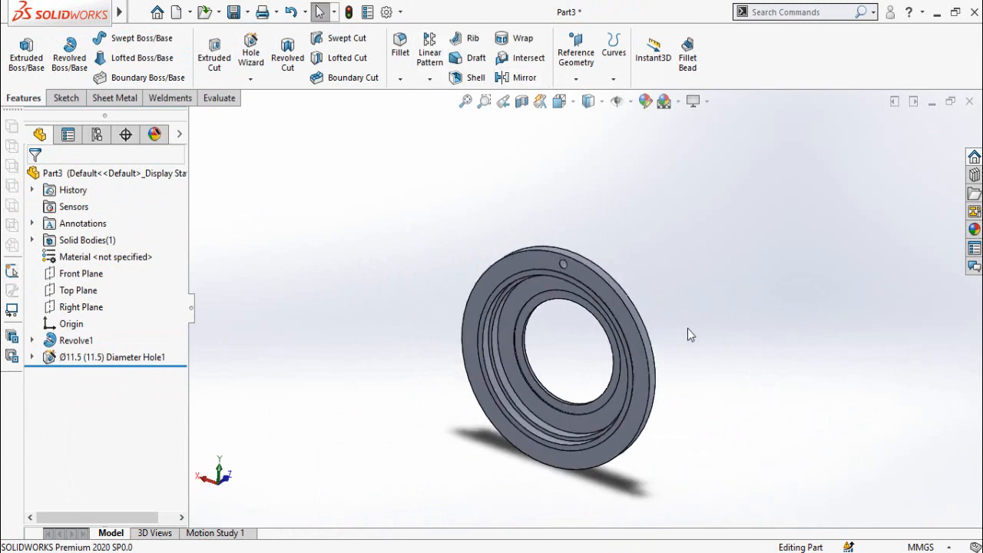
left_click(429, 80)
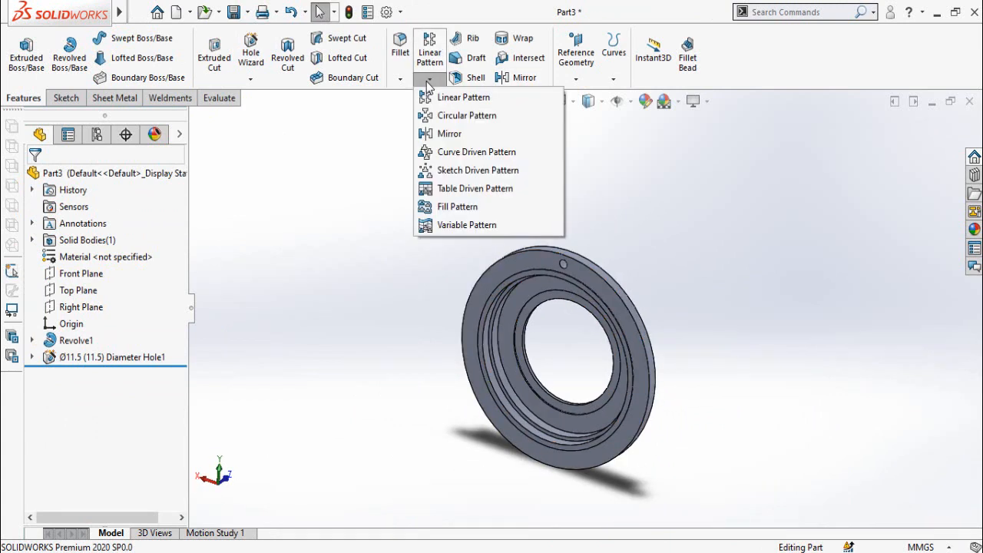
left_click(445, 115)
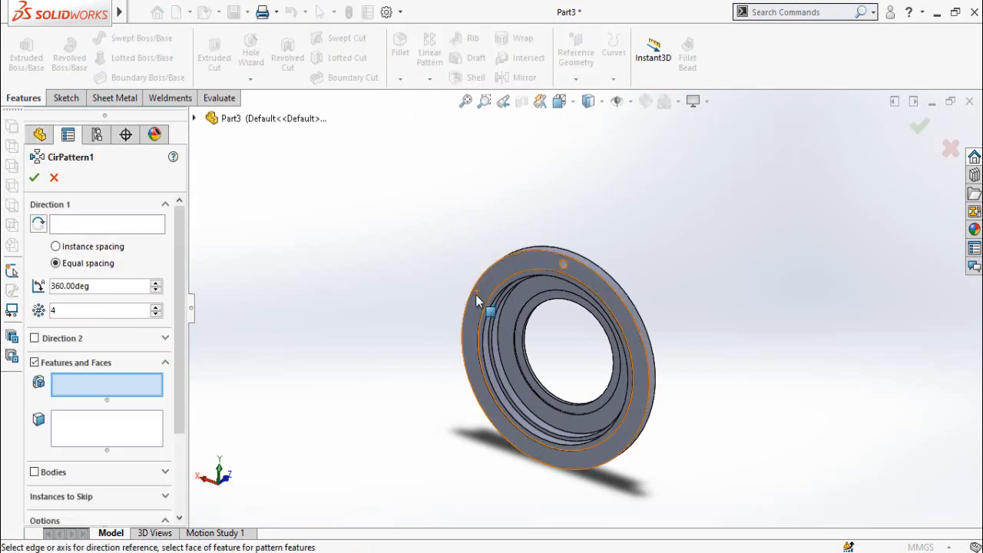
scroll(571, 434, "down", 3)
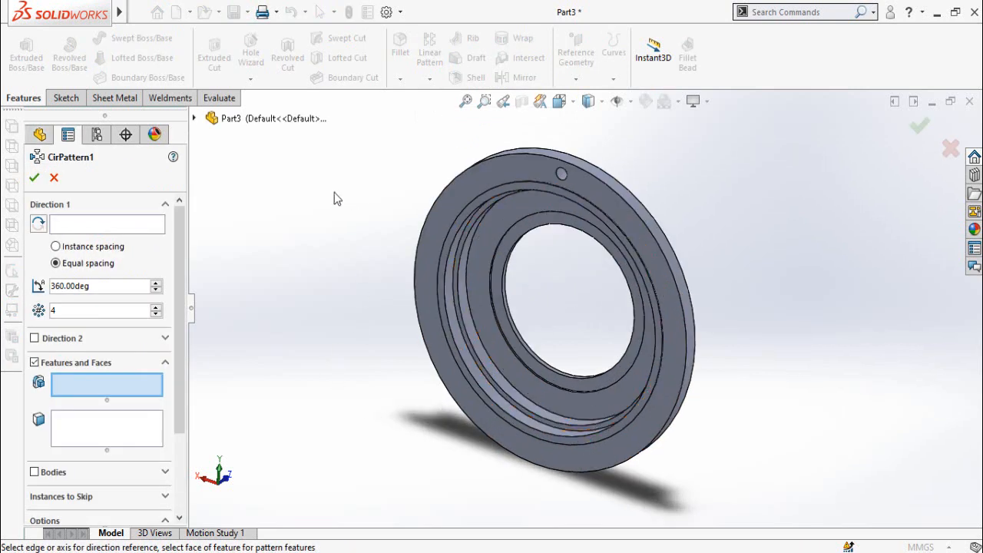
left_click(195, 119)
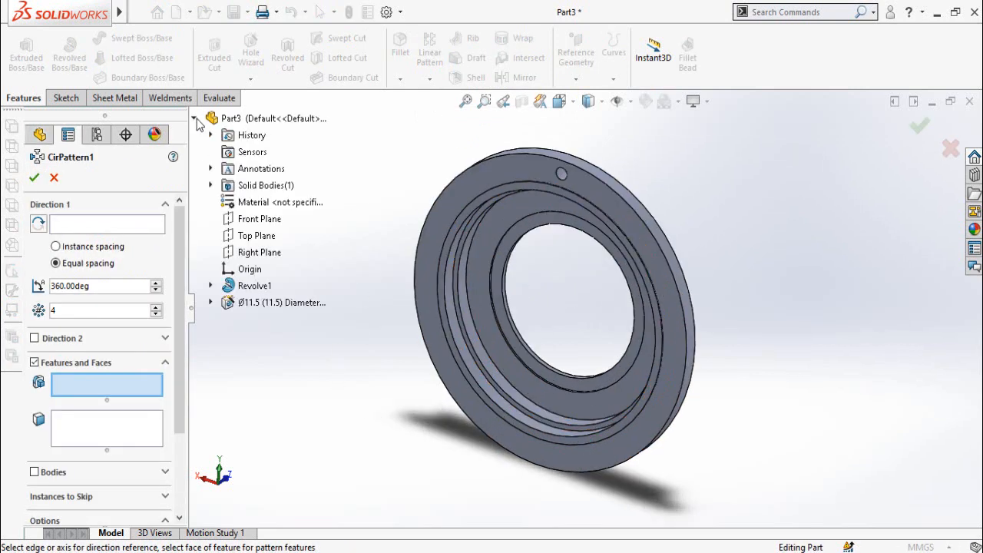
left_click(240, 305)
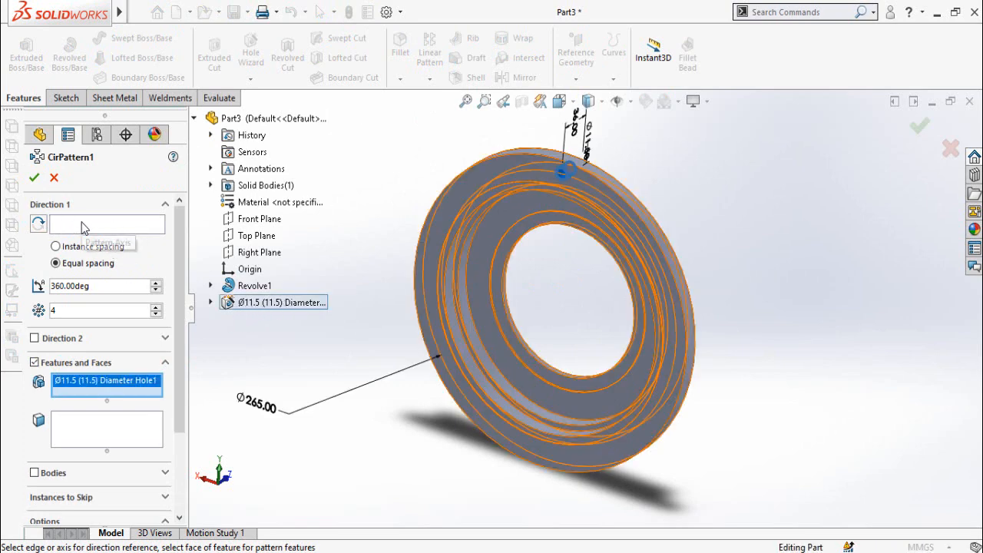
left_click(84, 227)
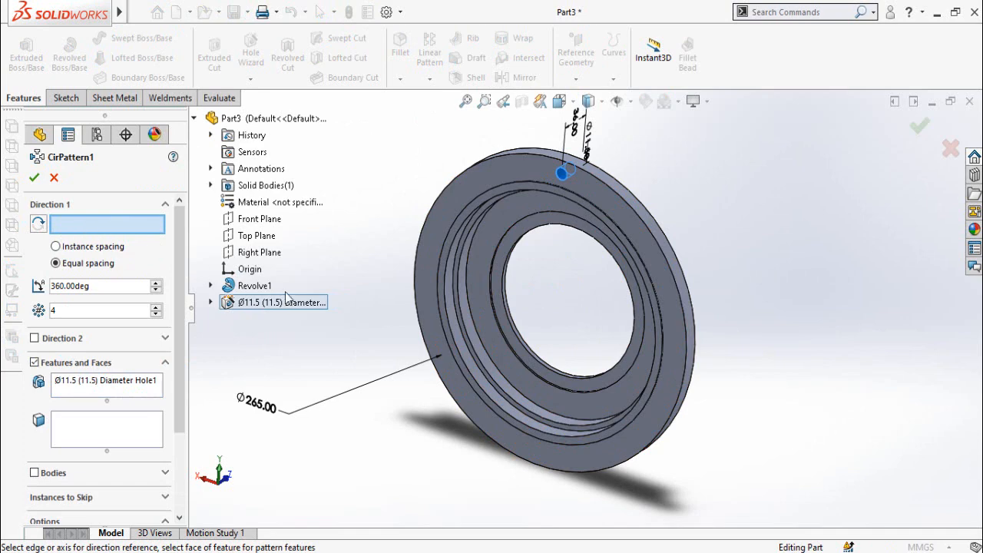
left_click(418, 256)
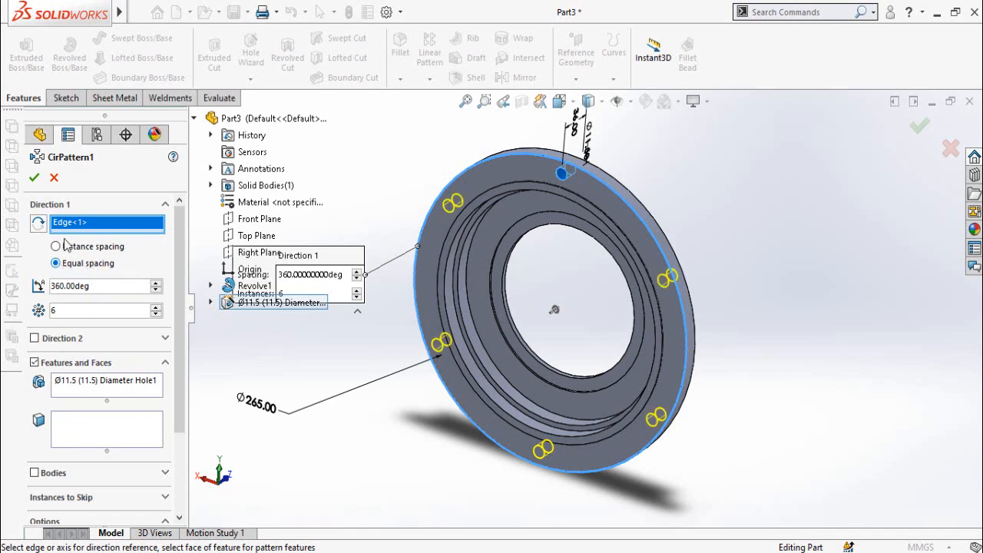
left_click(34, 179)
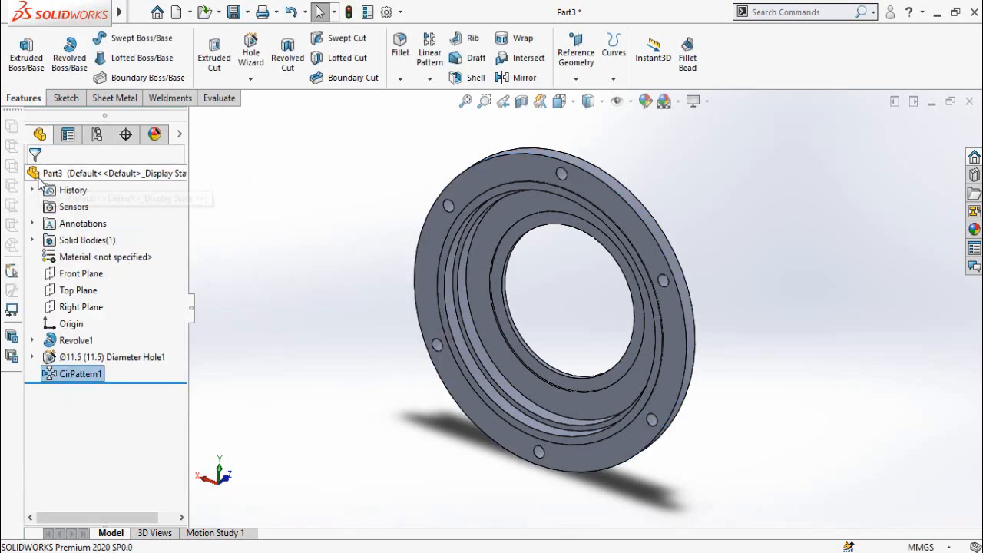
Inspect the finished ring's other side, and examine the Main Bearing Housing drawing on page 7 of the PDF
middle_click_drag(443, 326, 611, 299)
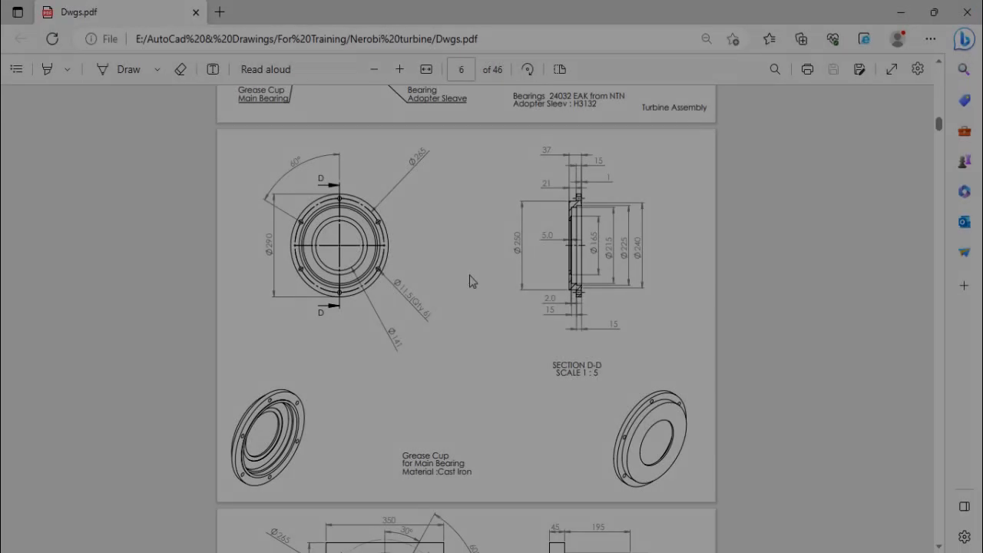
scroll(472, 281, "down", 5)
scroll(472, 281, "down", 1)
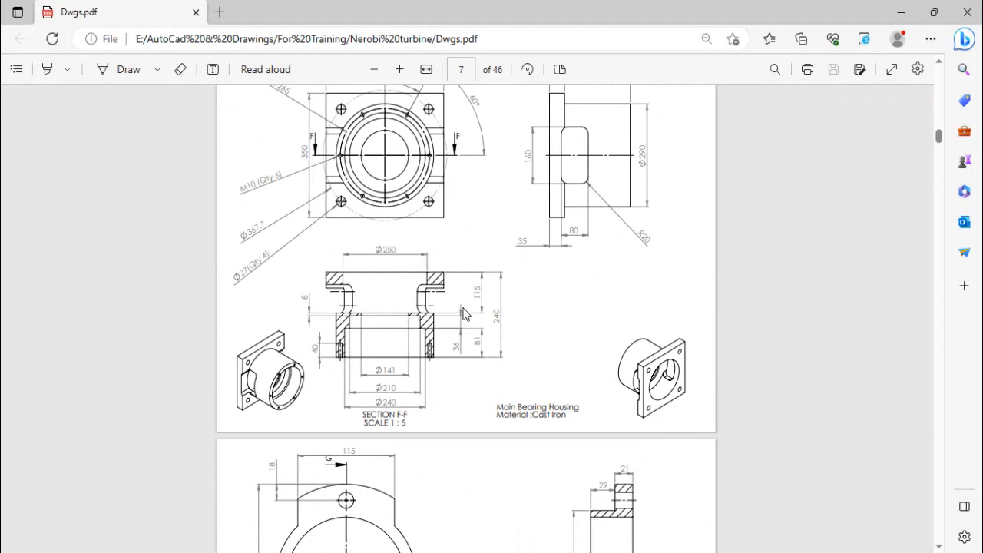
scroll(355, 355, "up", 1, "ctrl")
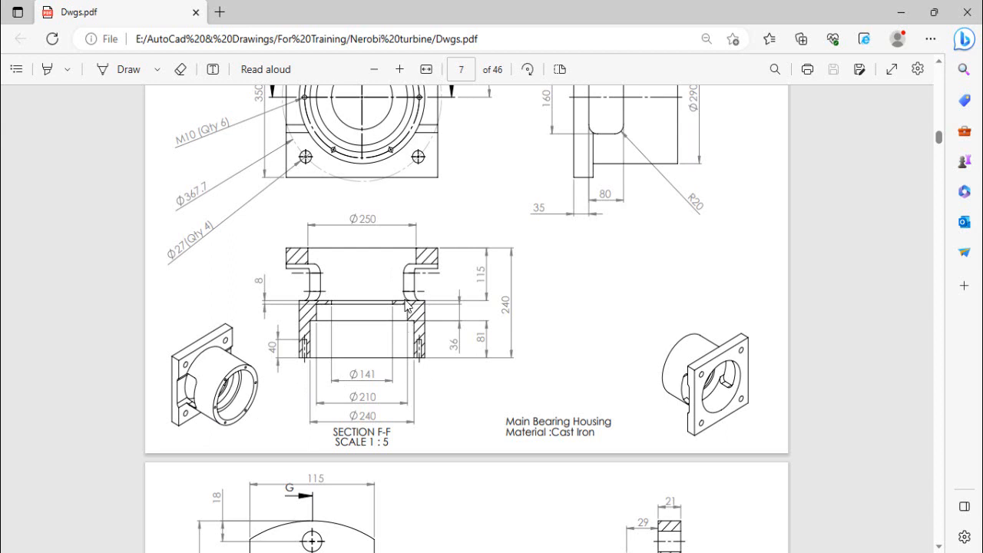
scroll(420, 338, "down", 1)
scroll(431, 338, "up", 2)
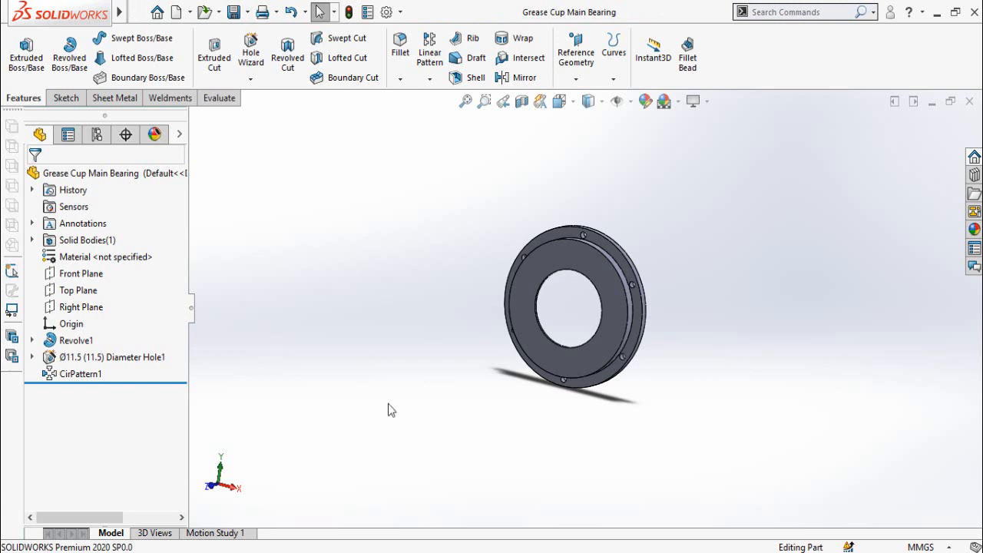
Create a new part document in SolidWorks and open a sketch on the Right Plane
key("ctrl+n")
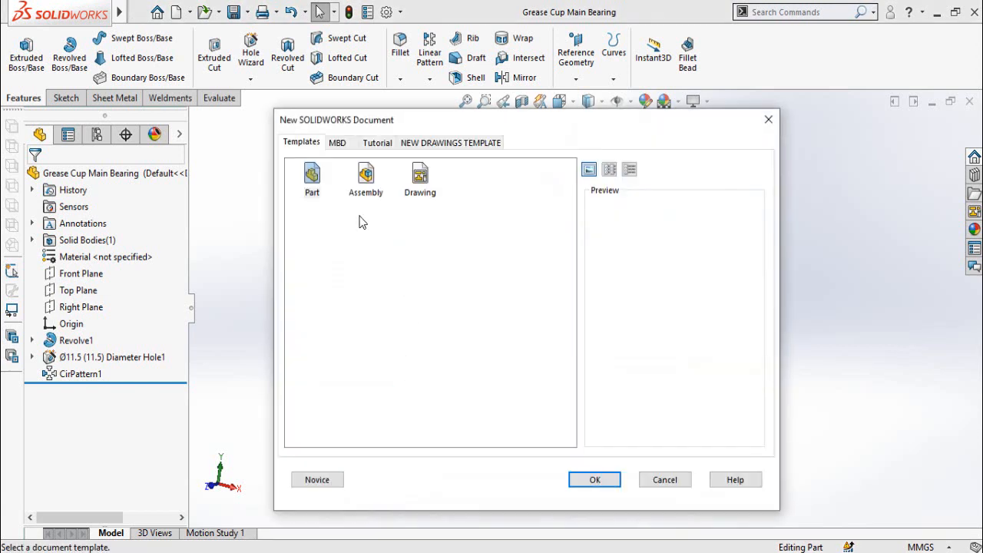
double_click(315, 178)
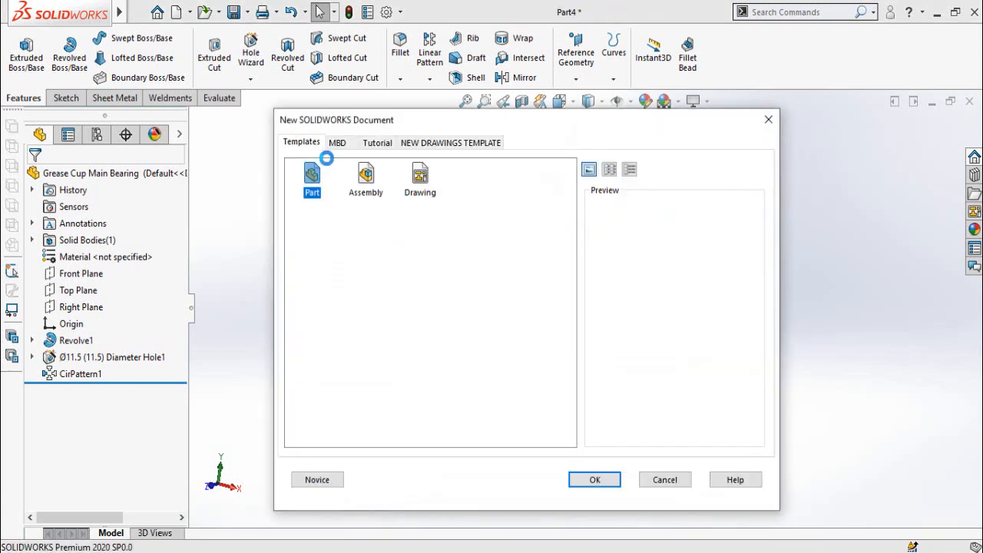
left_click(78, 291)
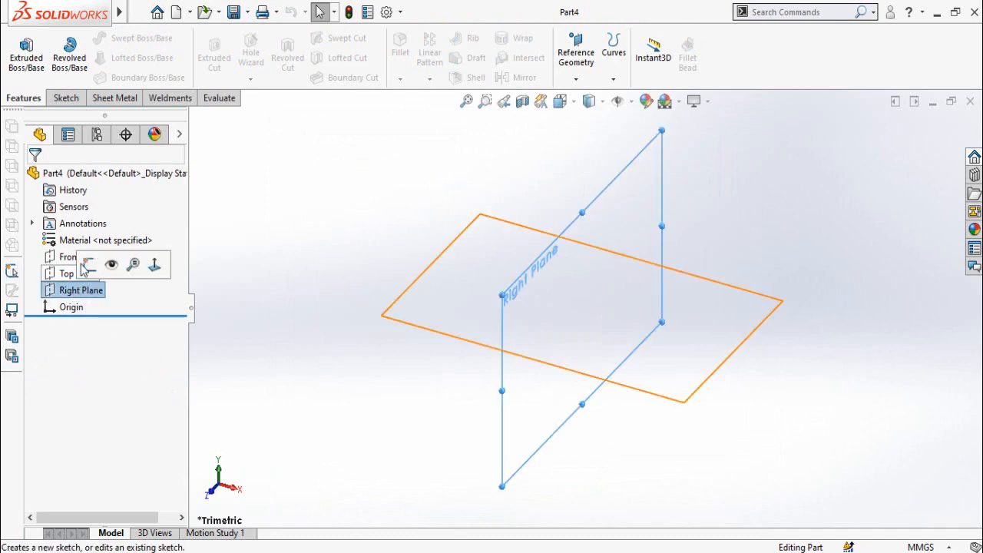
left_click(89, 265)
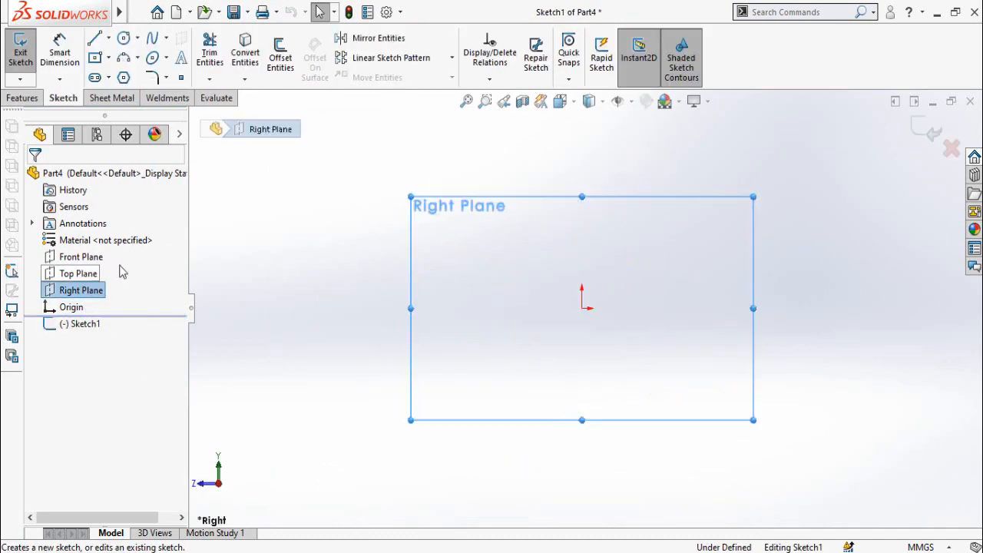
Draw a horizontal construction centerline about 124 mm long, starting at the origin
left_click(109, 37)
left_click(131, 76)
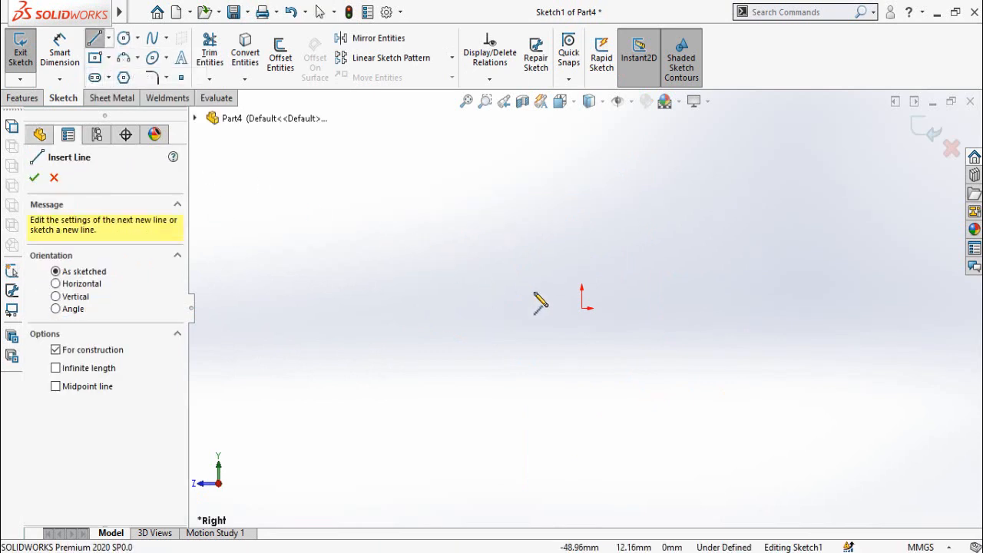
left_click(582, 308)
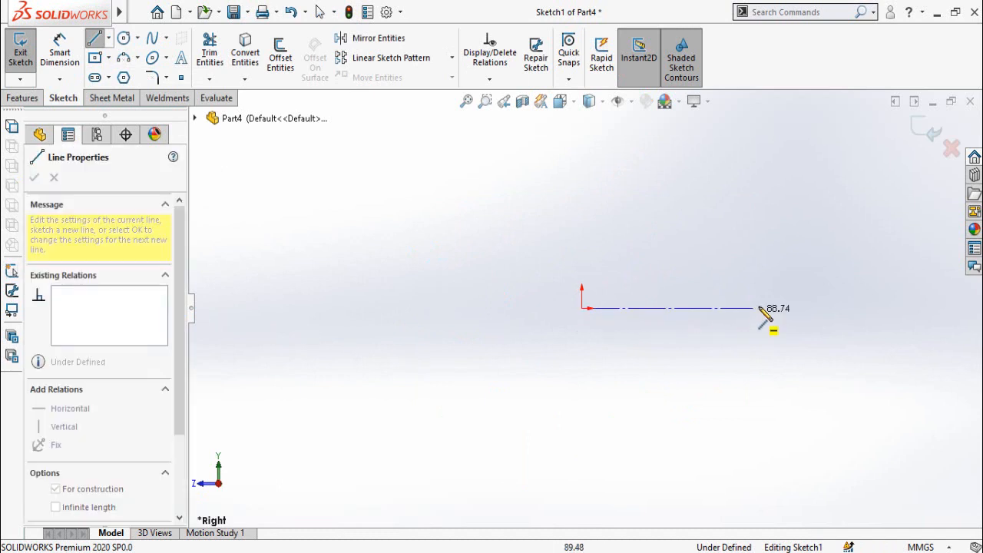
double_click(821, 308)
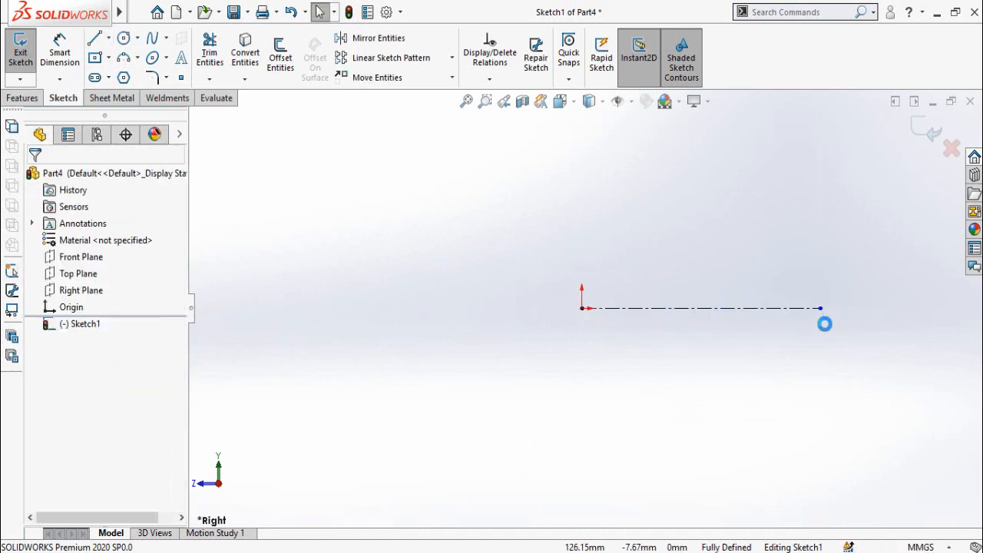
Sketch a closed stepped profile about 129 mm long above the centerline, starting vertically above the origin, with a narrow rib pointing down
key("l")
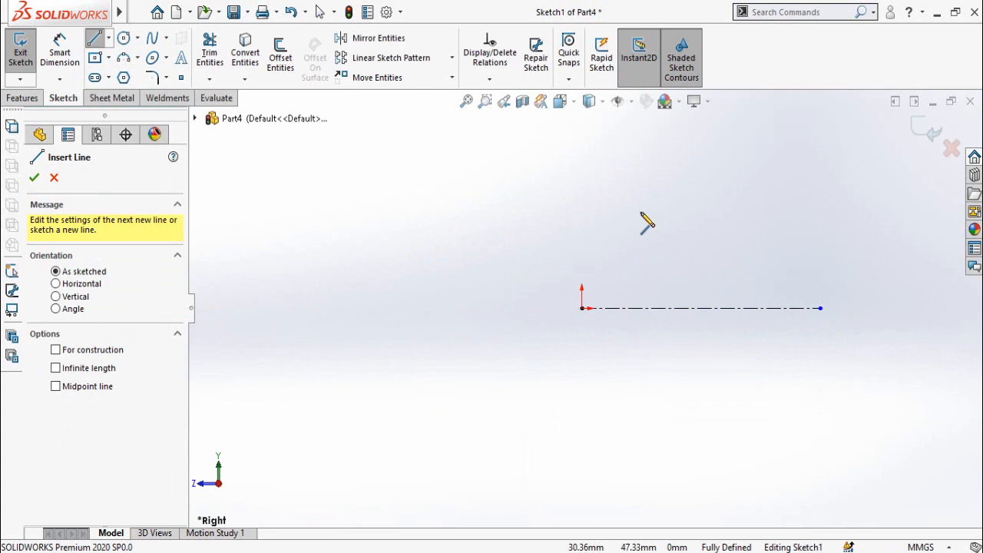
left_click(831, 169)
left_click(727, 169)
left_click(728, 190)
left_click(695, 191)
left_click(695, 235)
left_click(684, 236)
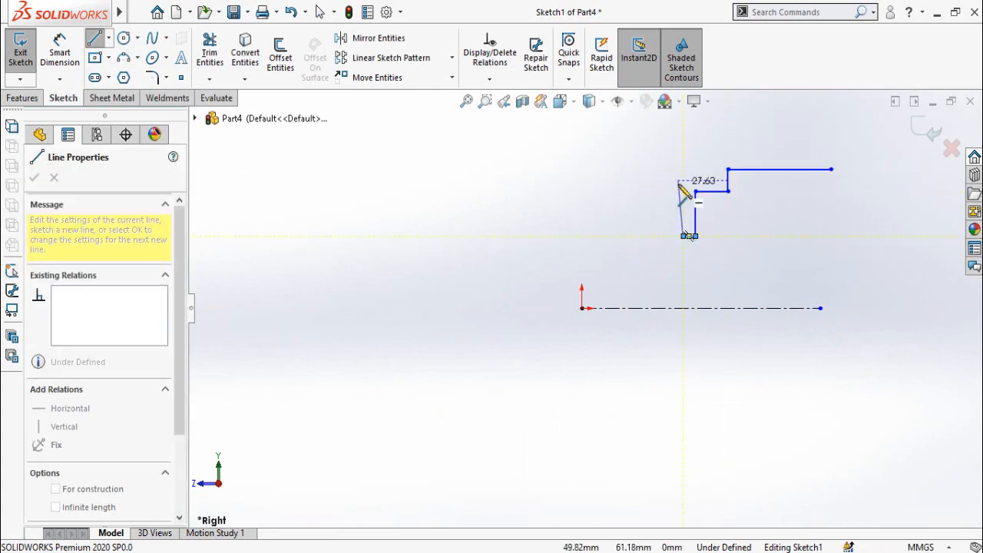
left_click(684, 179)
left_click(582, 180)
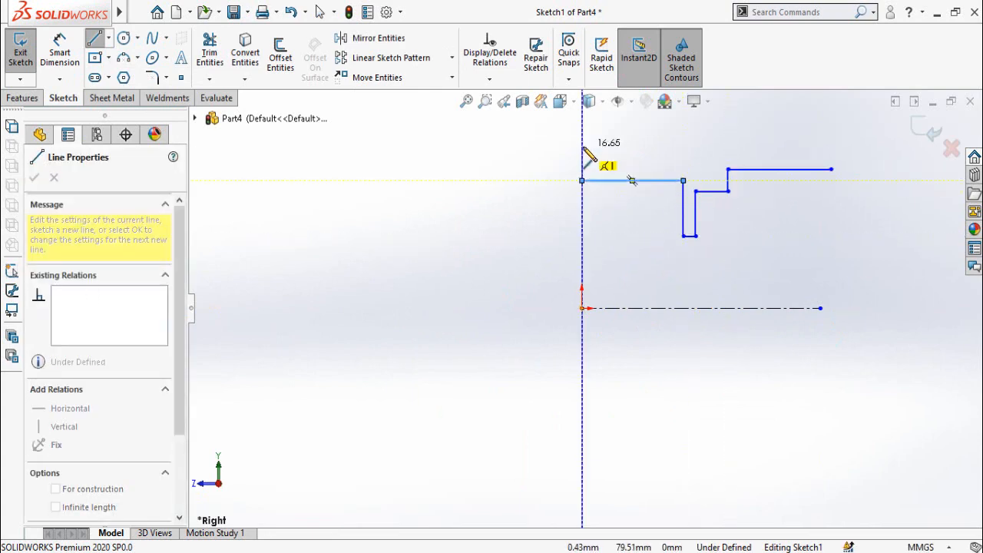
left_click(582, 136)
left_click(831, 136)
left_click(831, 169)
key("Escape")
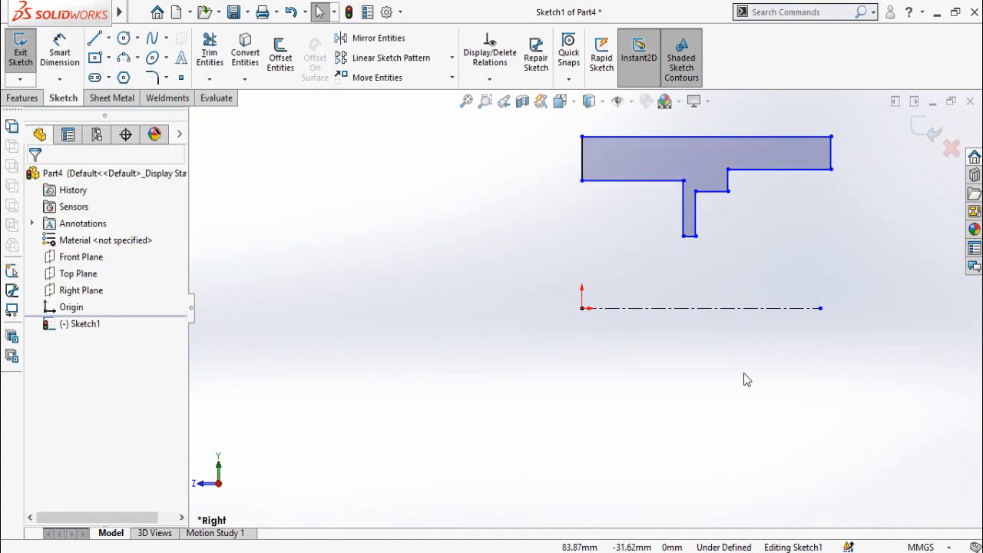
Dimension the profile's top edge as a diameter of 290 mm about the centerline
key("d")
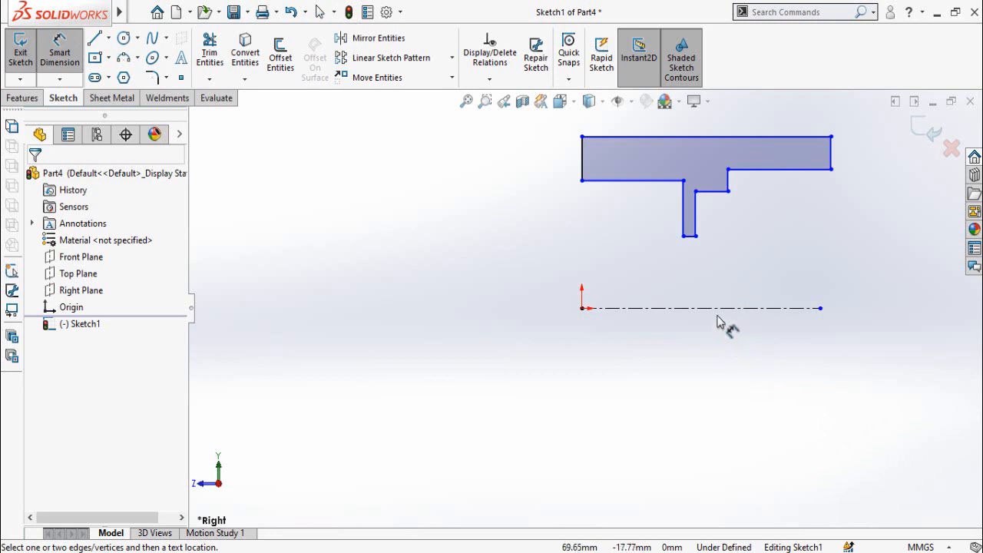
scroll(723, 312, "up", 3)
scroll(718, 307, "down", 1)
left_click(661, 200)
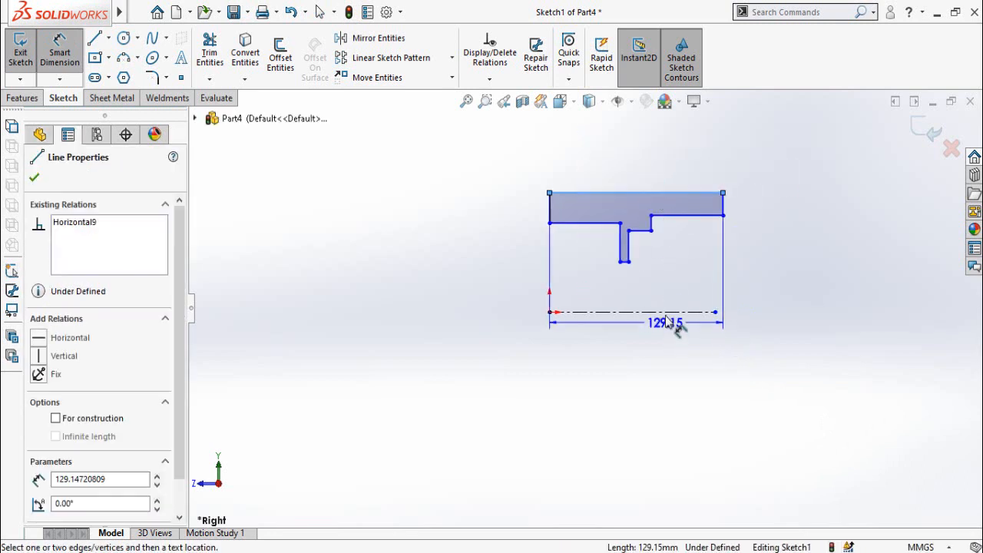
left_click(665, 312)
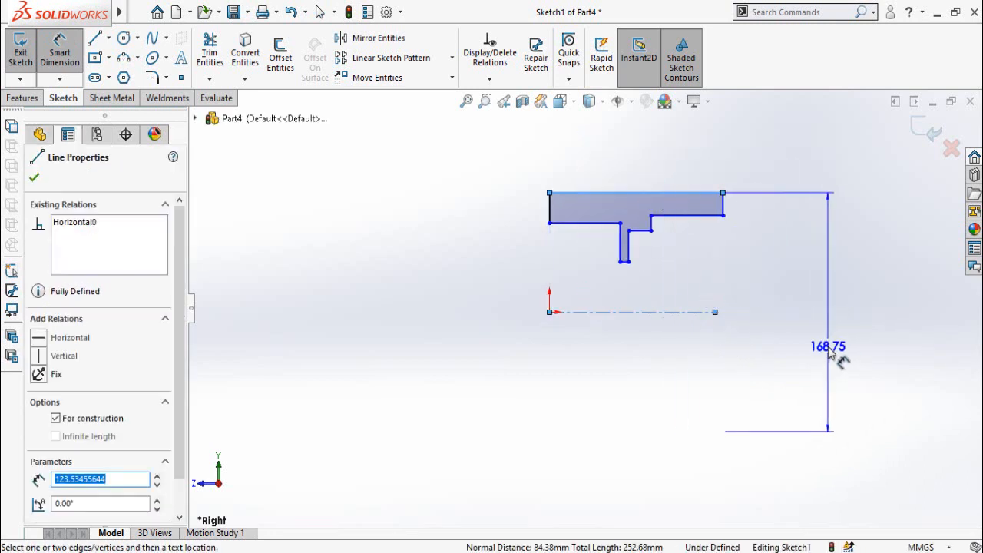
left_click(828, 347)
type("2")
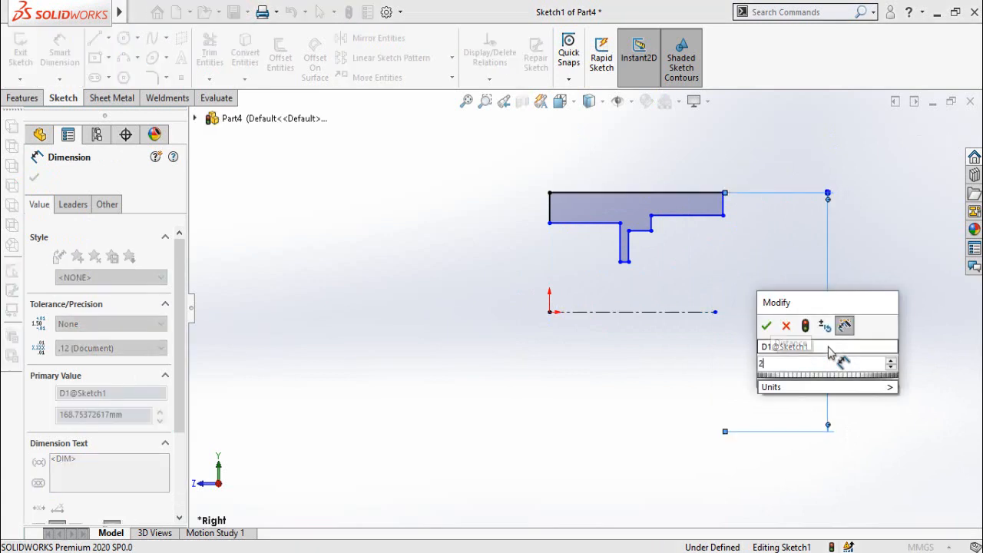
type("90")
key("Return")
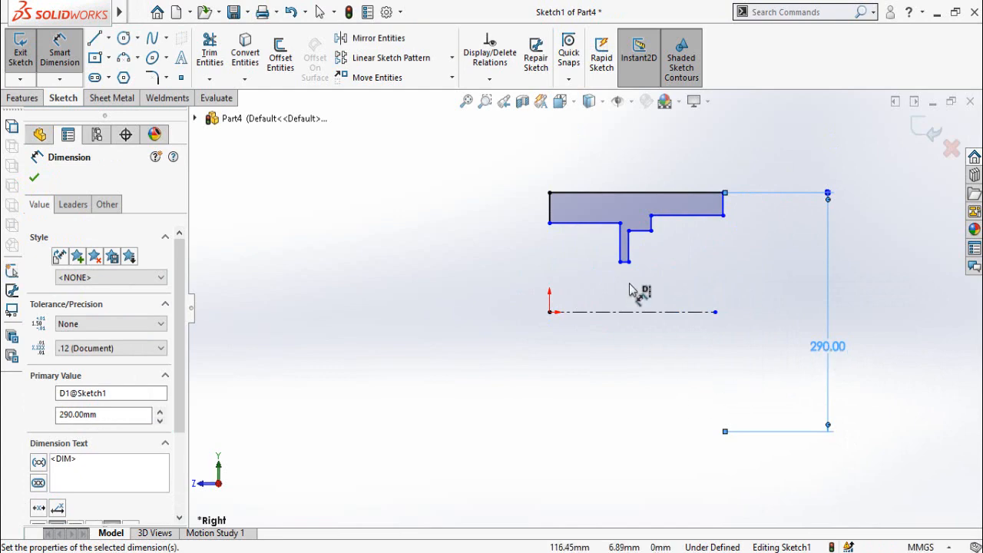
Dimension the rib's lower end as a diameter of 141 mm about the centerline
scroll(630, 285, "down", 3)
type("1")
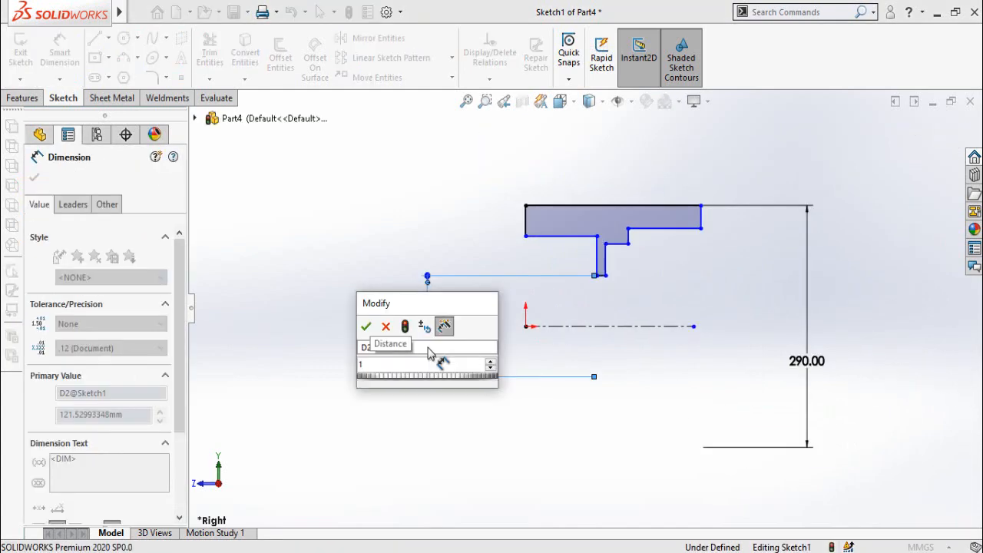
type("41")
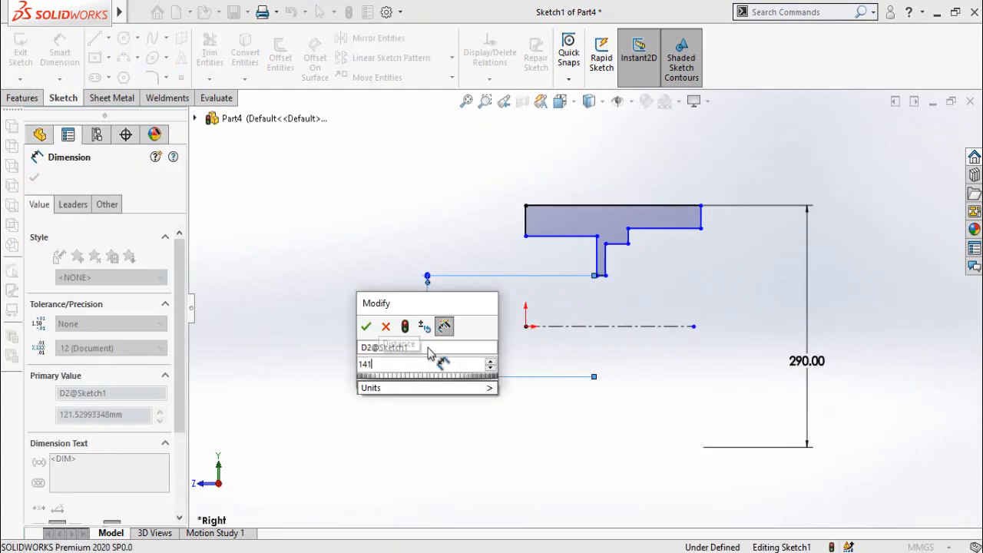
key("Return")
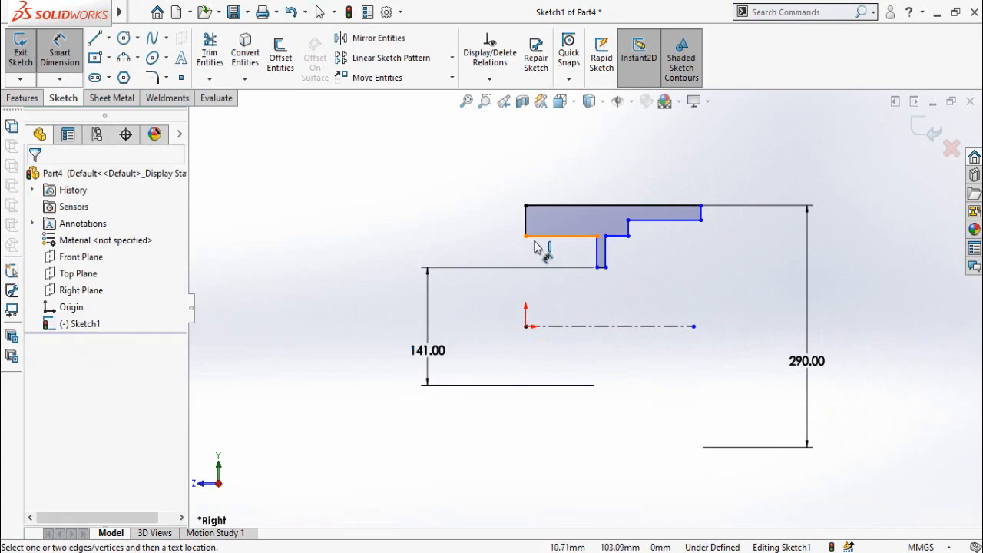
Dimension the lower edge on the origin side of the rib as a diameter of 250 mm about the centerline
left_click(538, 237)
left_click(552, 326)
left_click(347, 344)
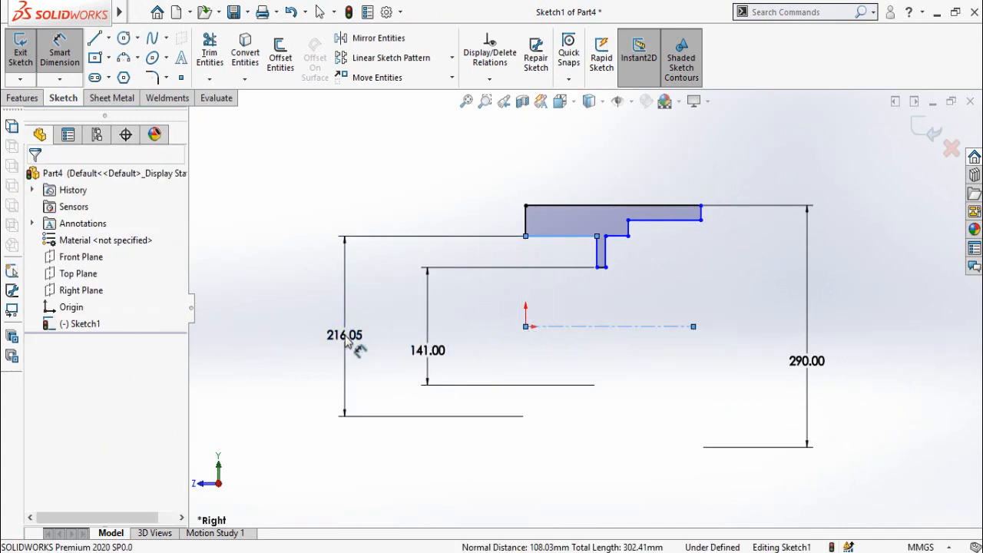
type("250")
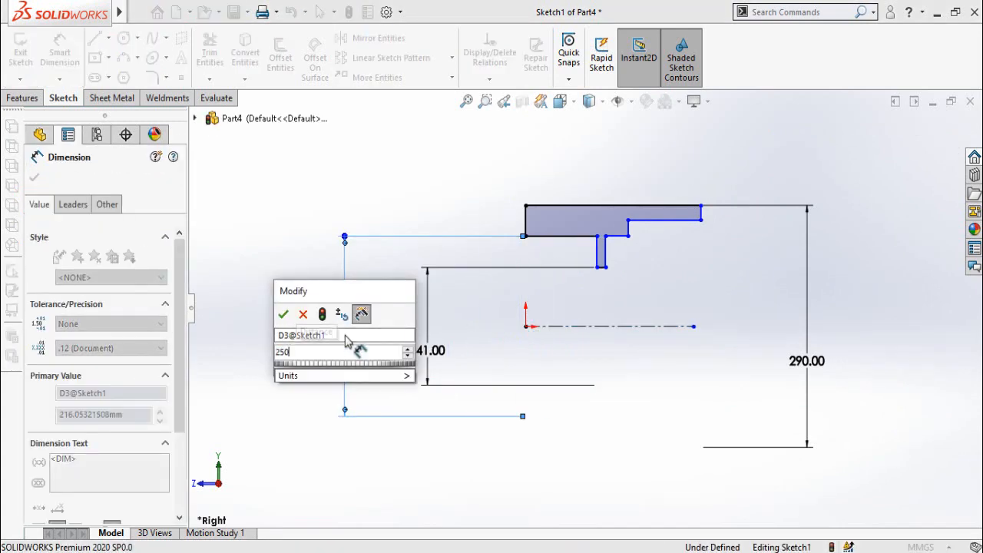
key("Return")
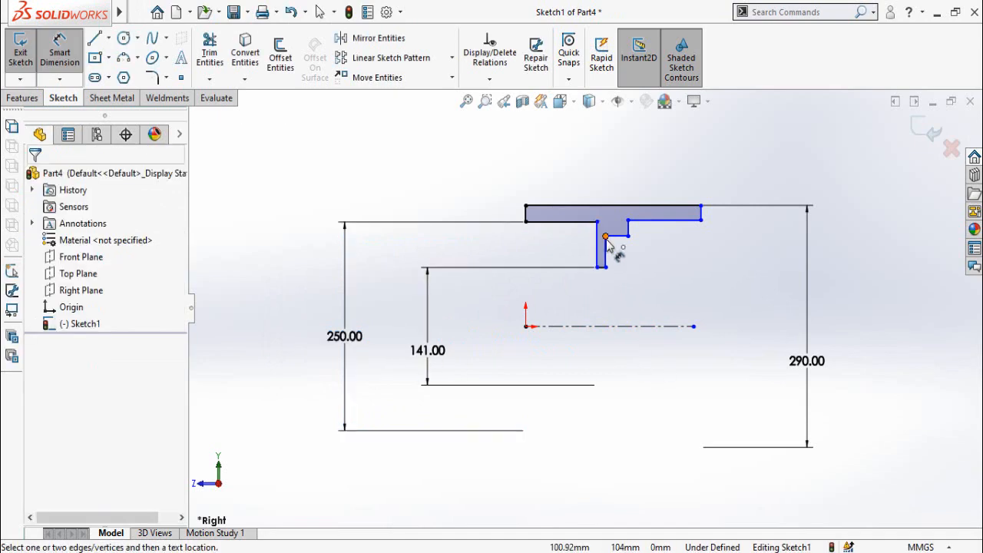
Dimension the short step edge beside the rib as a diameter of 210 mm about the centerline
left_click(617, 236)
left_click(619, 328)
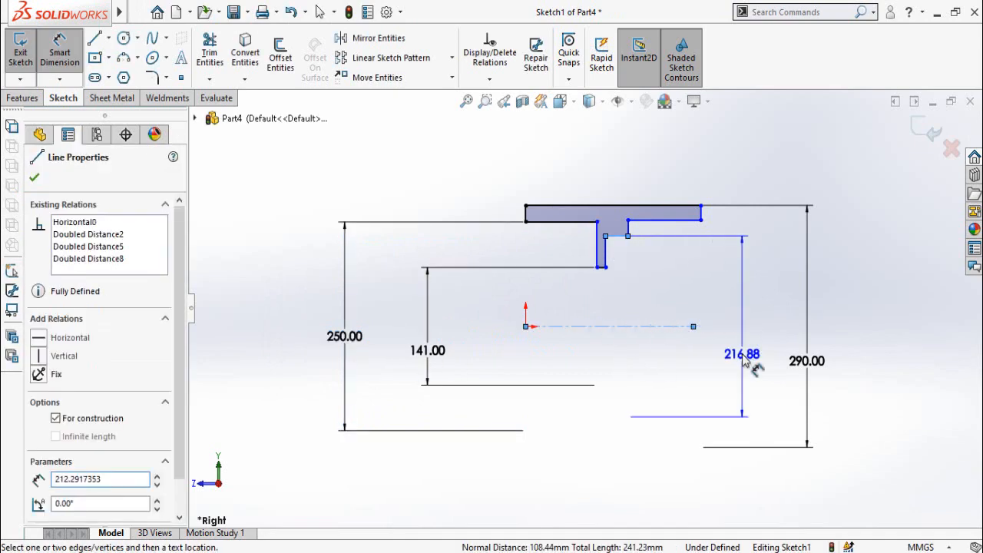
left_click(749, 360)
type("210")
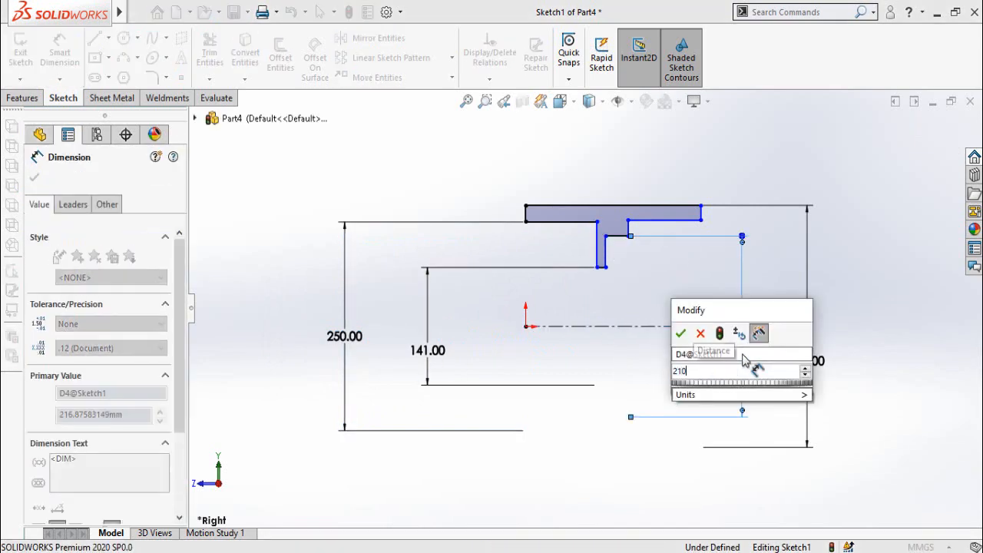
key("Return")
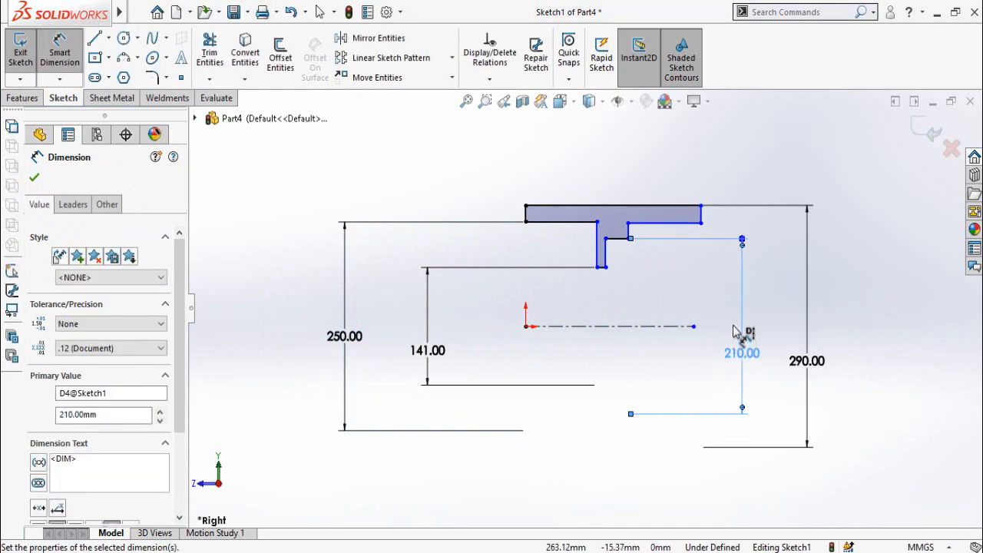
Dimension the long lower edge at the profile's far end as a diameter of 240 mm about the centerline
left_click(684, 228)
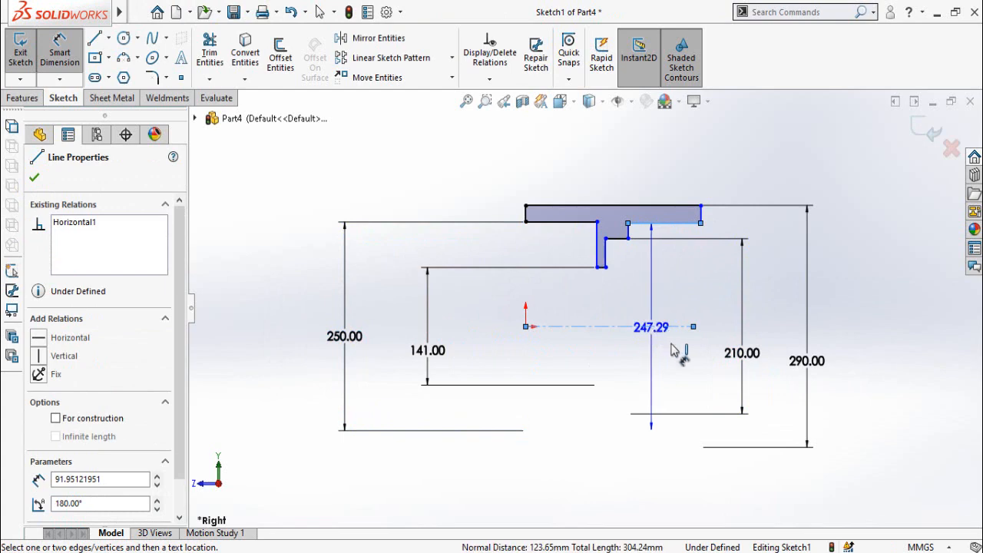
left_click(899, 346)
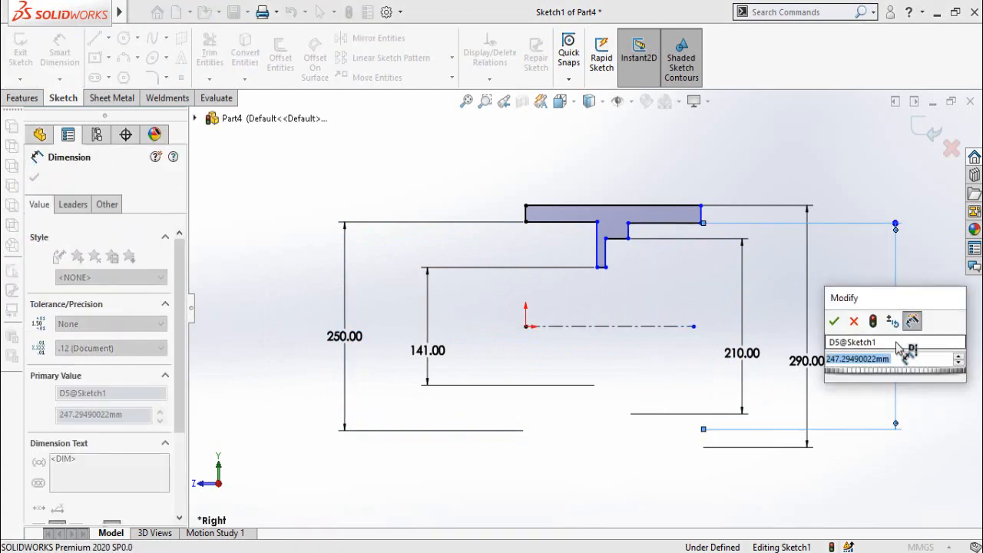
type("240")
key("Return")
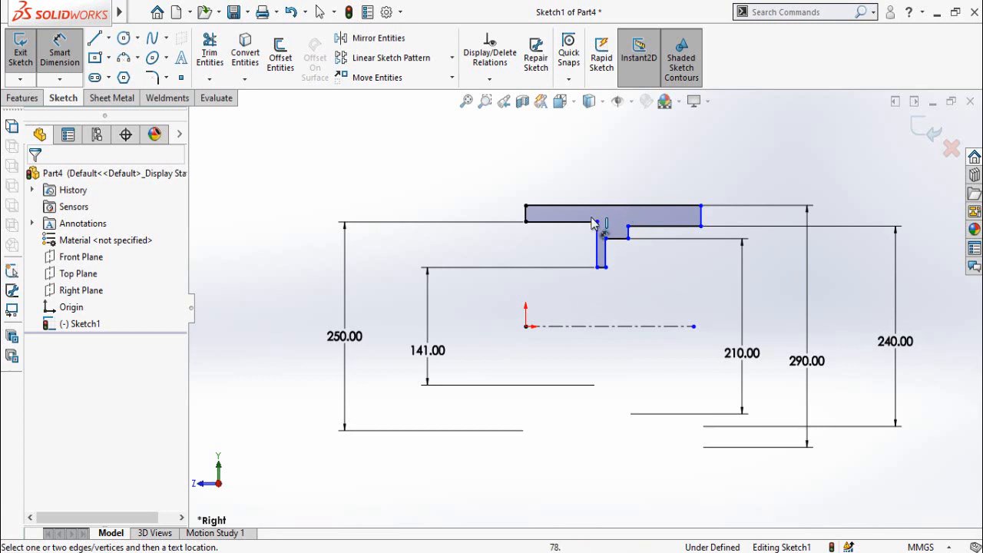
Set the profile's overall length to 240 mm and the lower edge between the origin-side end and the rib to 115 mm
left_click(612, 207)
left_click(604, 167)
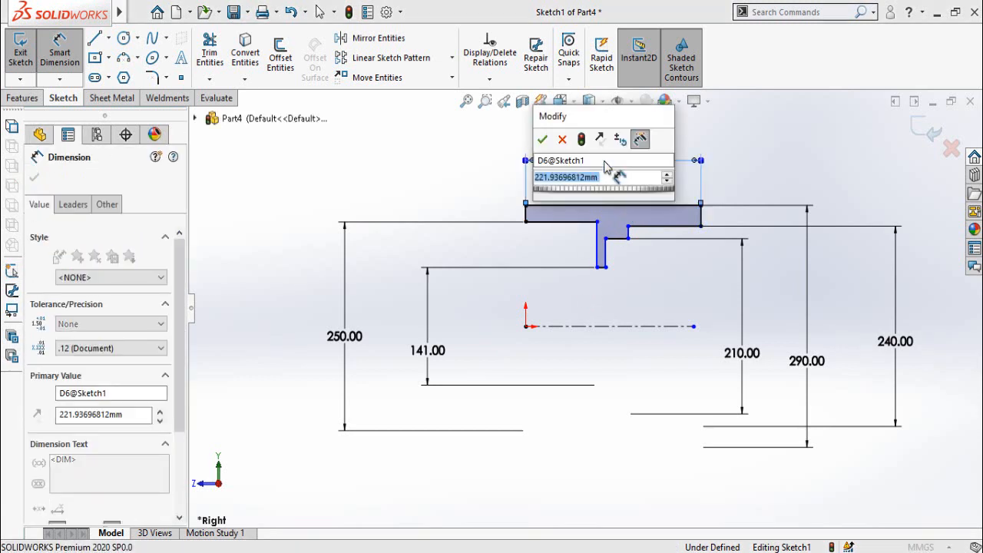
type("240")
key("Return")
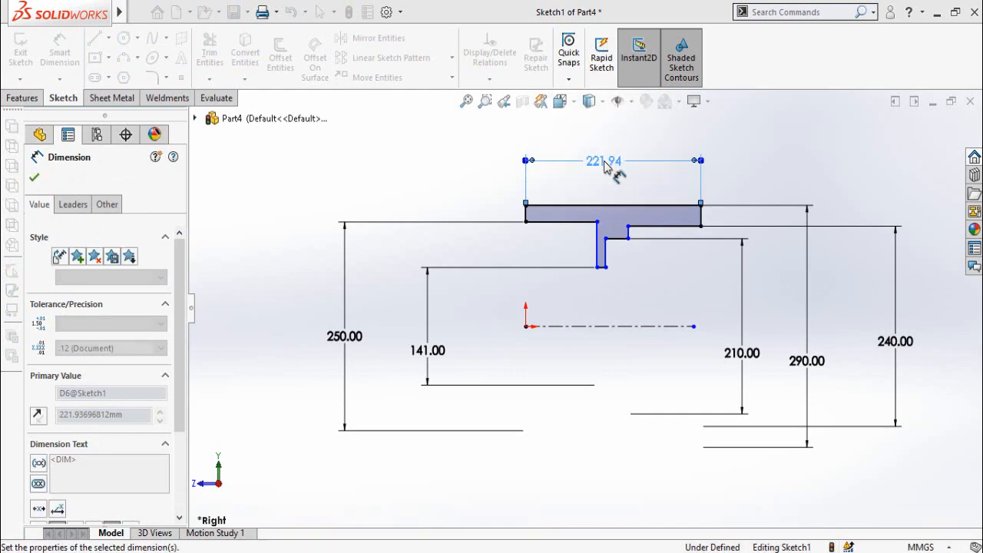
left_click(559, 223)
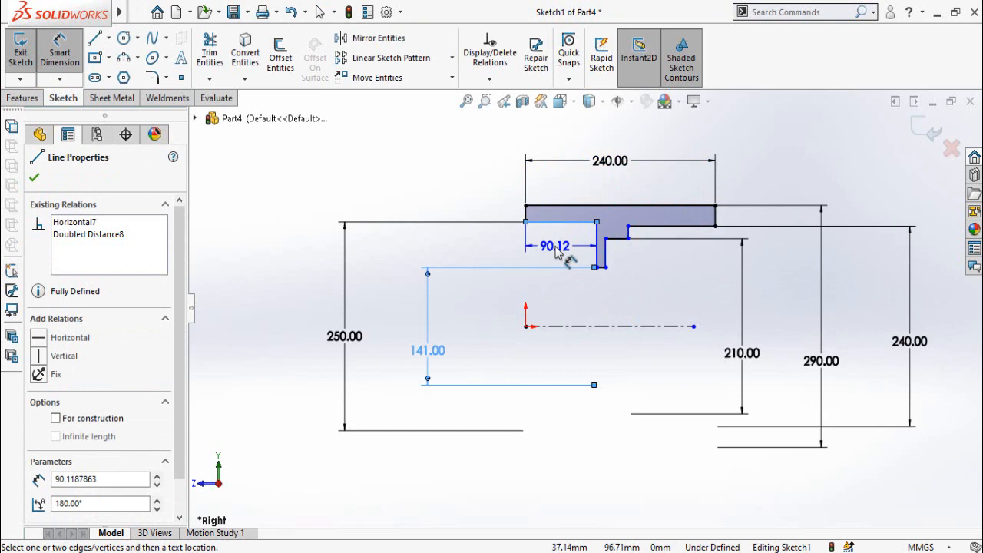
left_click(558, 253)
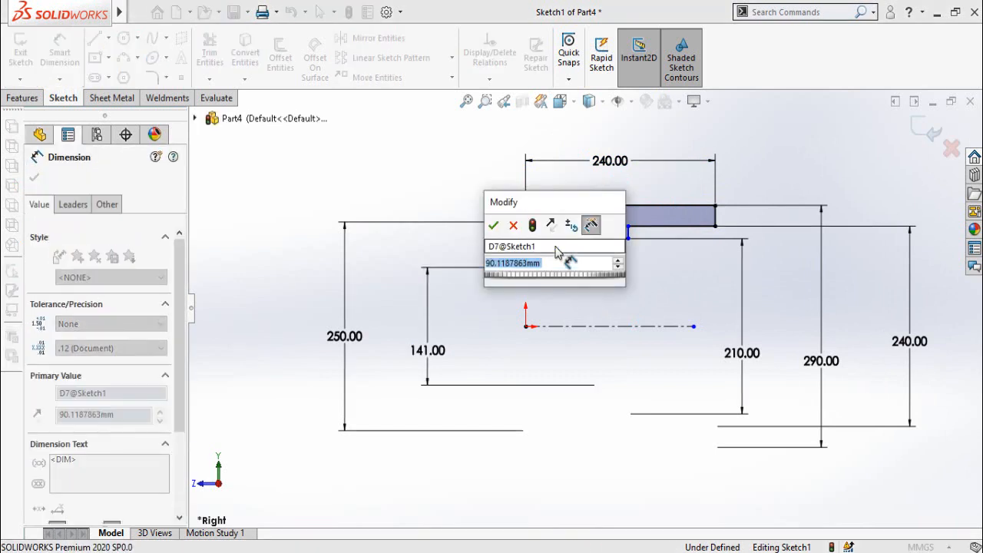
type("115")
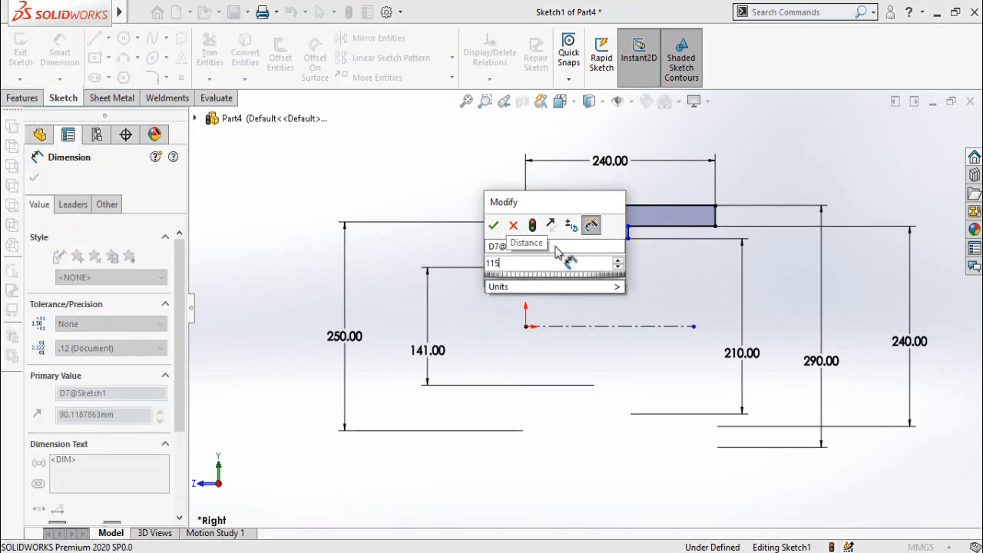
key("Return")
Move the rib's crossed-over edge back to the far side of its other edge and set the rib thickness to 8 mm
scroll(612, 296, "down", 2)
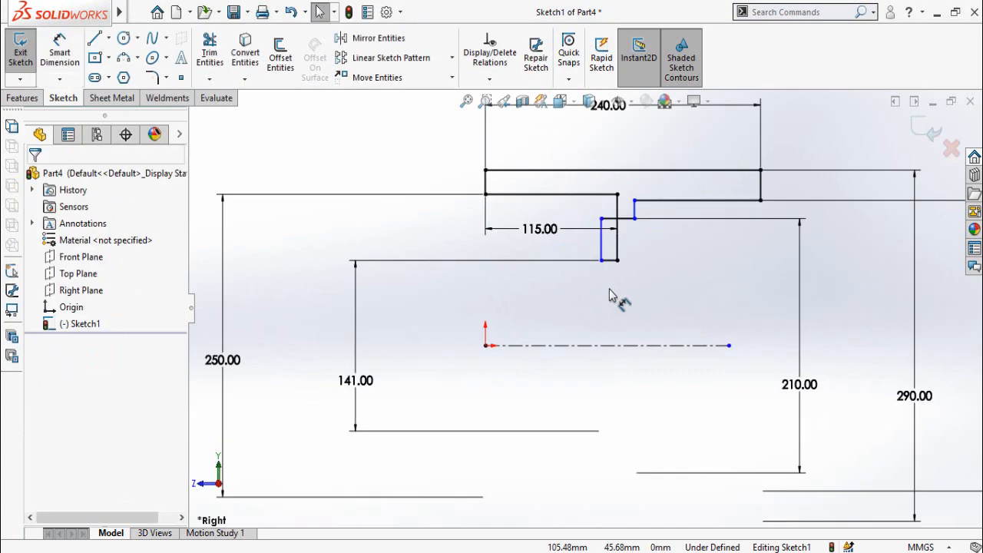
left_click_drag(600, 261, 626, 262)
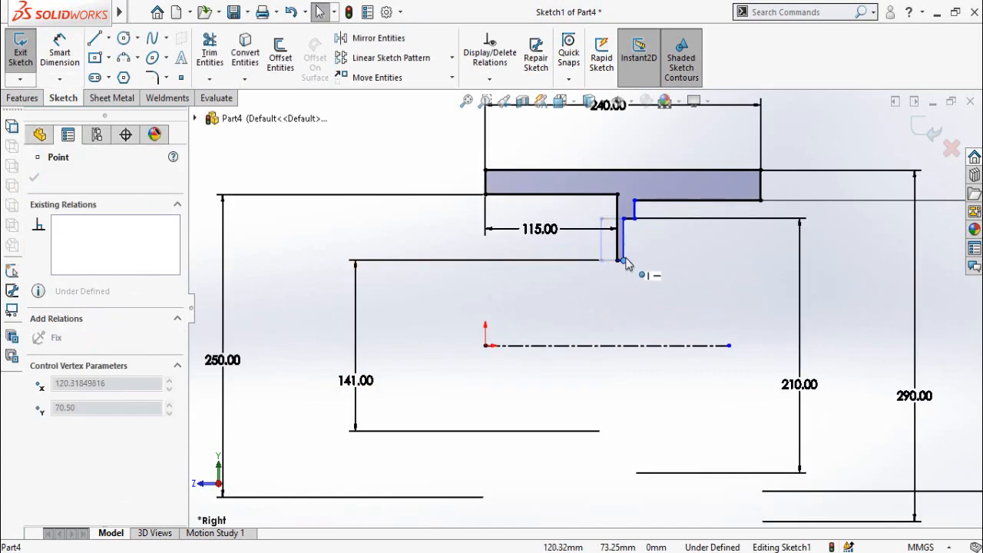
right_click_drag(618, 413, 628, 282)
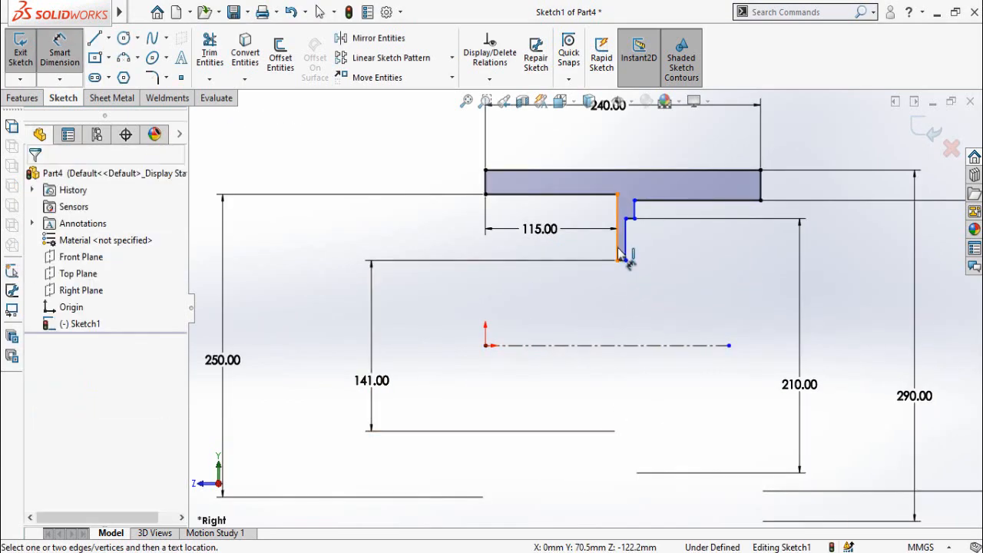
left_click(620, 254)
left_click(627, 248)
left_click(576, 300)
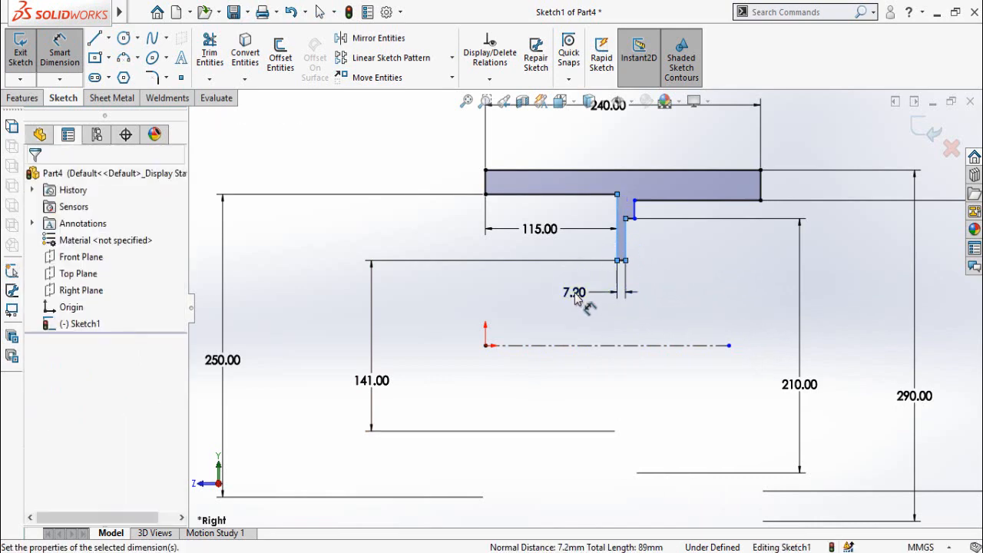
type("8")
key("Return")
Dimension the short step beside the rib to 36 mm, measured from the rib's nearer edge to the step's vertical edge
scroll(610, 242, "down", 3)
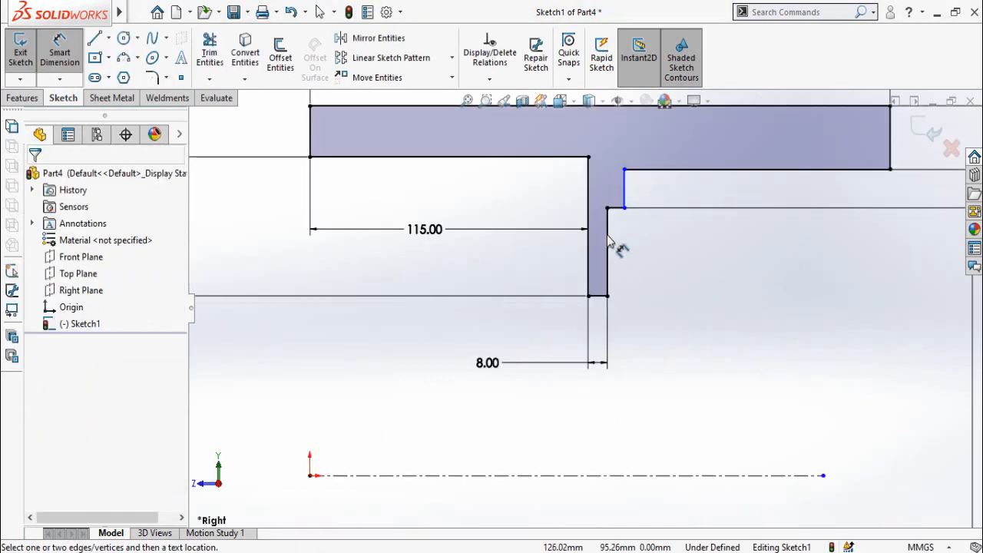
left_click(609, 230)
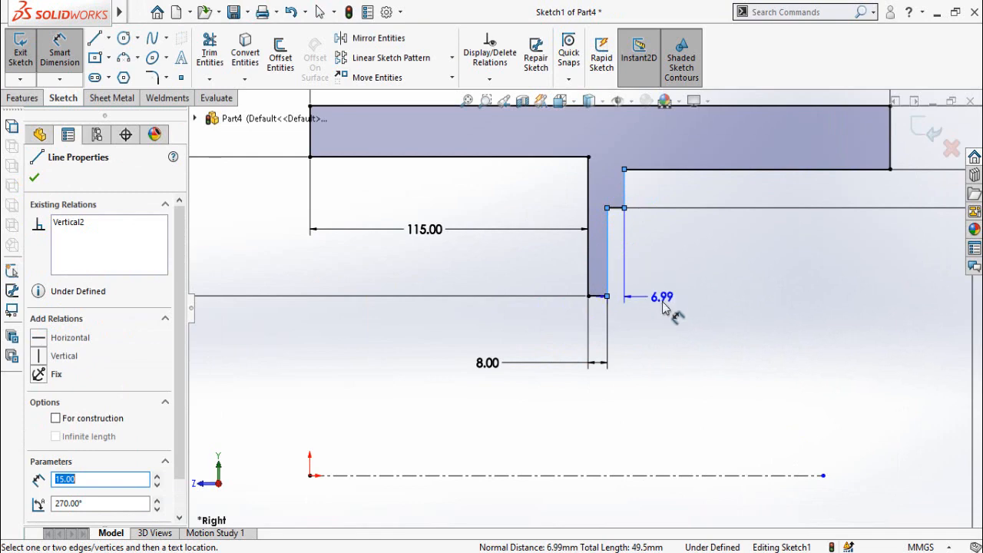
left_click(665, 306)
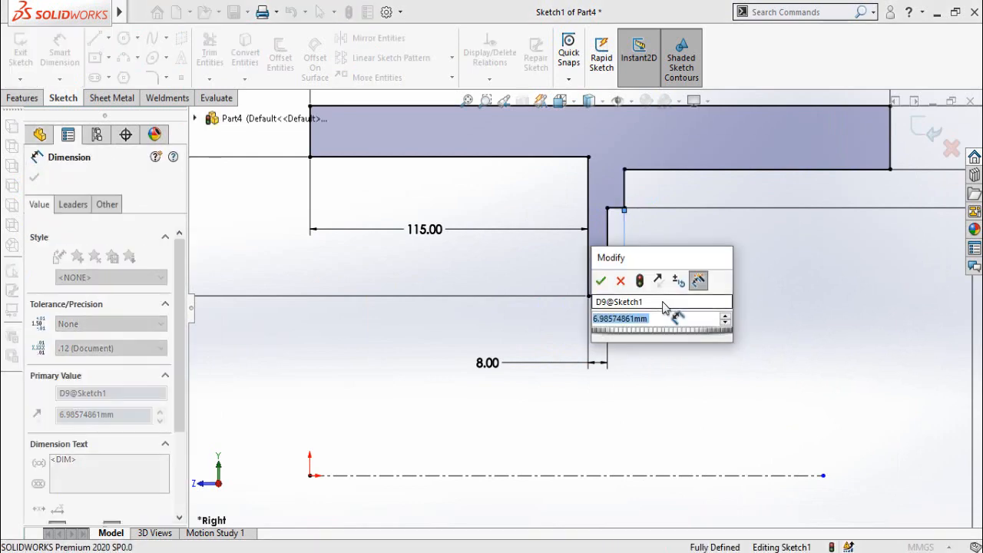
type("3")
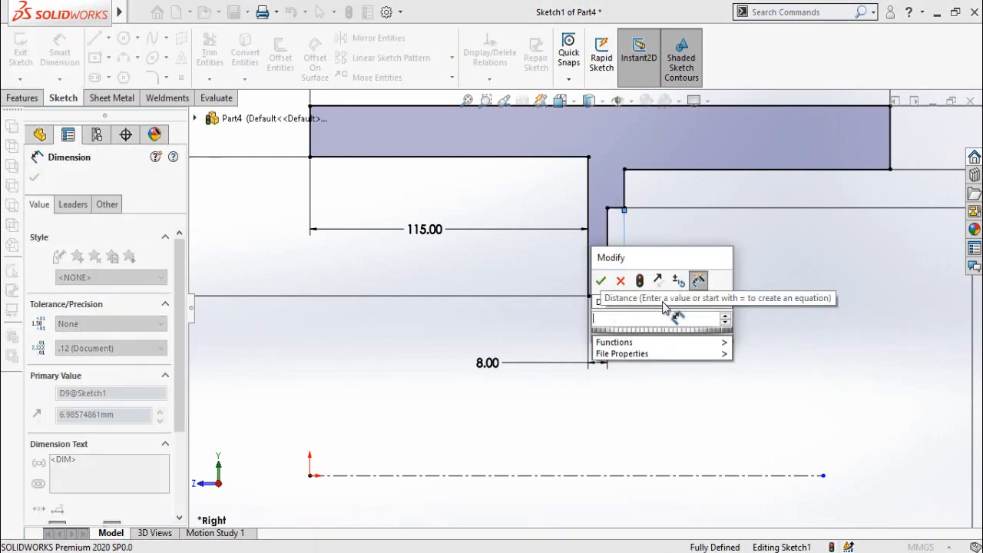
type("6")
key("Return")
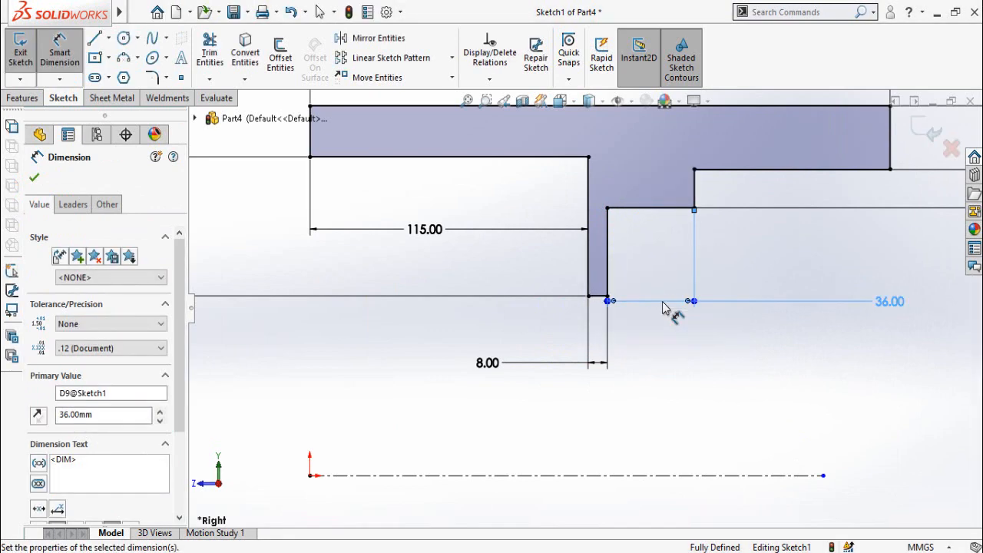
left_click(735, 367)
scroll(678, 374, "up", 3)
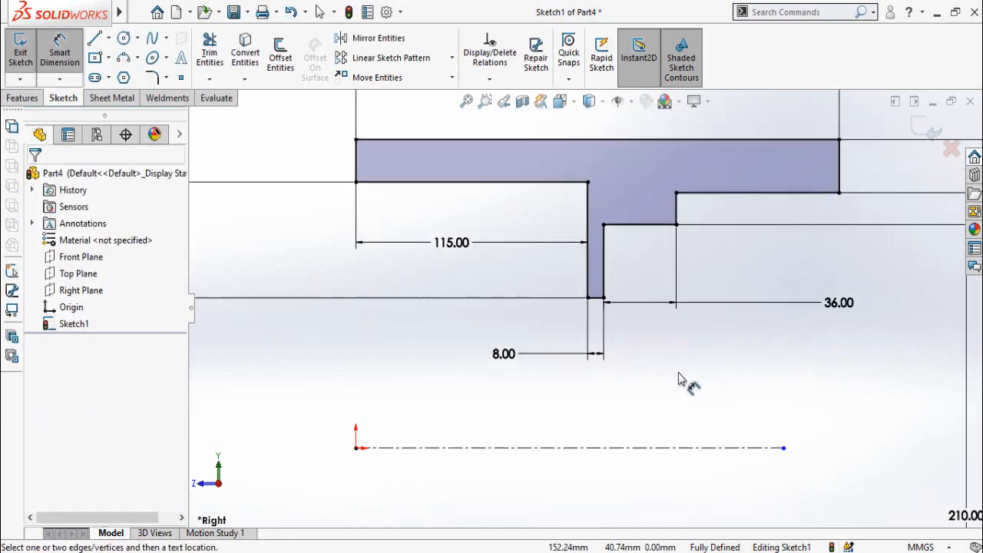
scroll(679, 372, "down", 1)
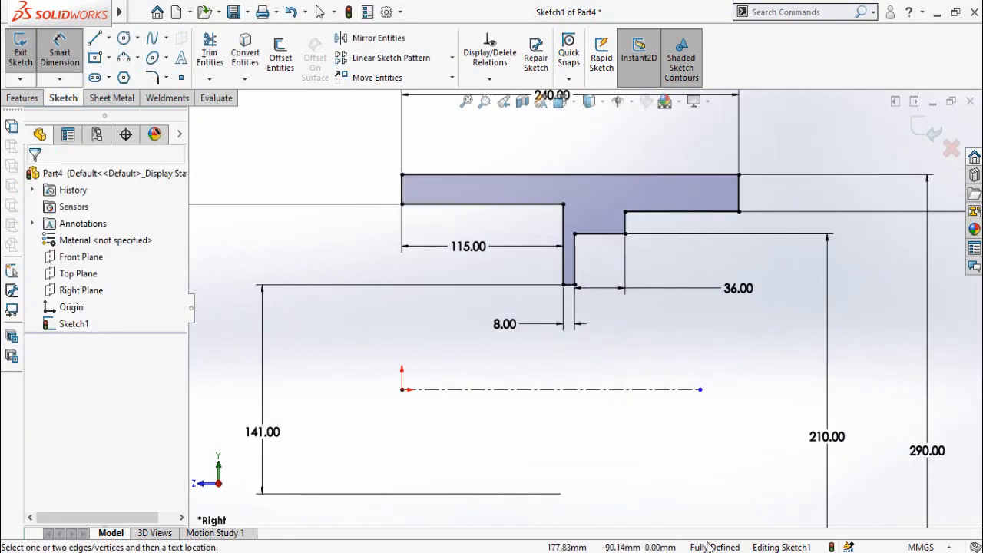
Revolve the housing profile 360 degrees about the horizontal centerline into a solid body
scroll(635, 408, "up", 2)
left_click(21, 98)
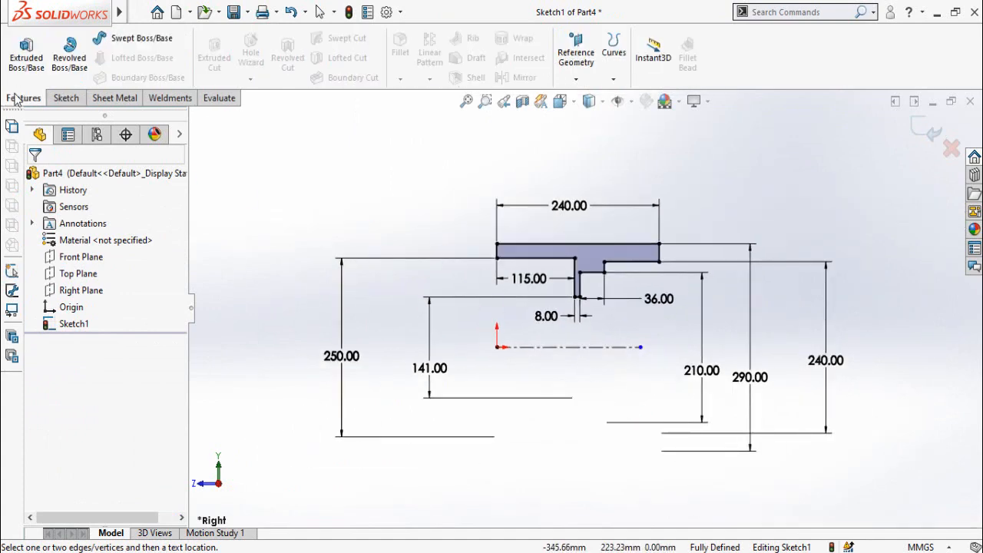
left_click(69, 54)
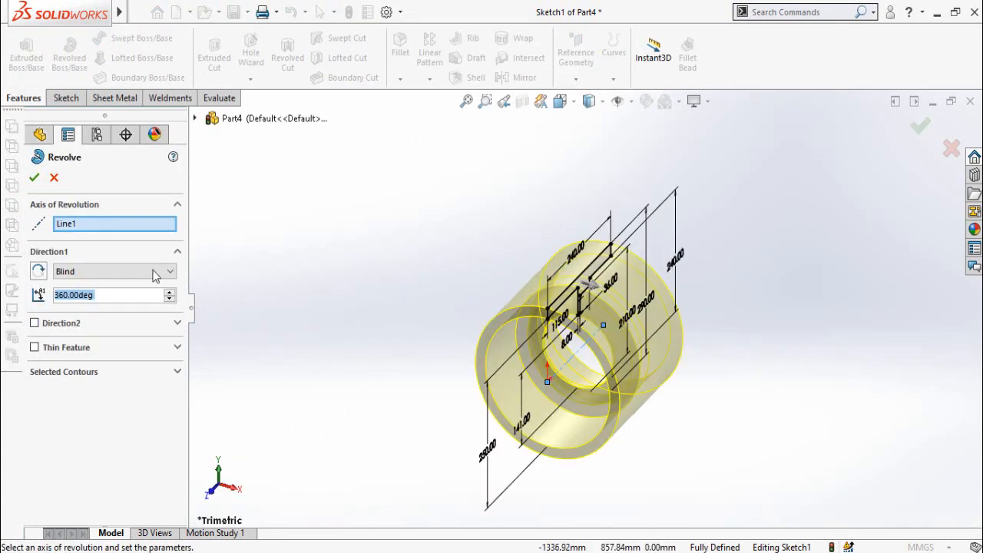
left_click(34, 177)
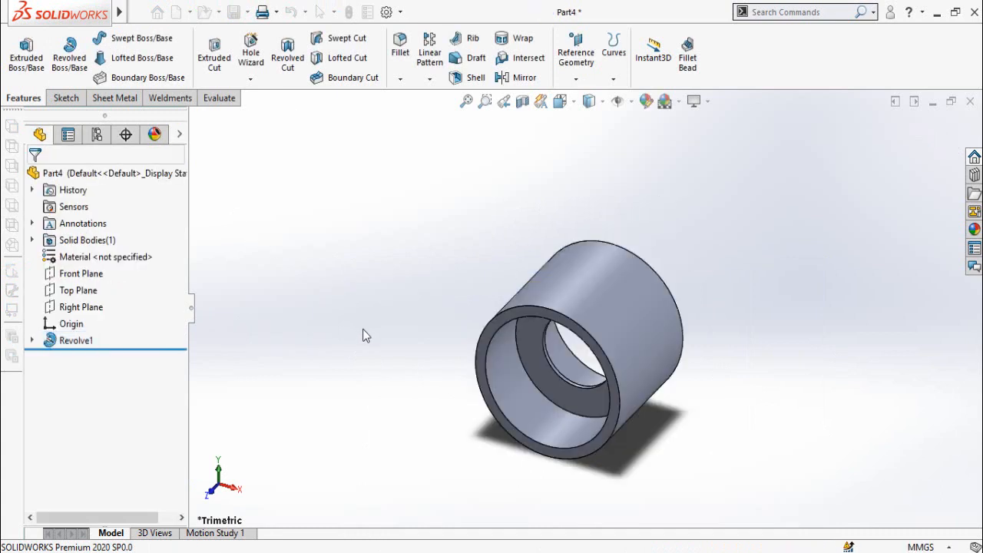
Start a sketch on the origin-side ring-shaped end face and convert the 250 mm inner circular edge into it
mouse_move(498, 279)
middle_mouse_down()
mouse_move(408, 269)
mouse_move(382, 345)
mouse_move(481, 310)
mouse_move(497, 277)
middle_mouse_up()
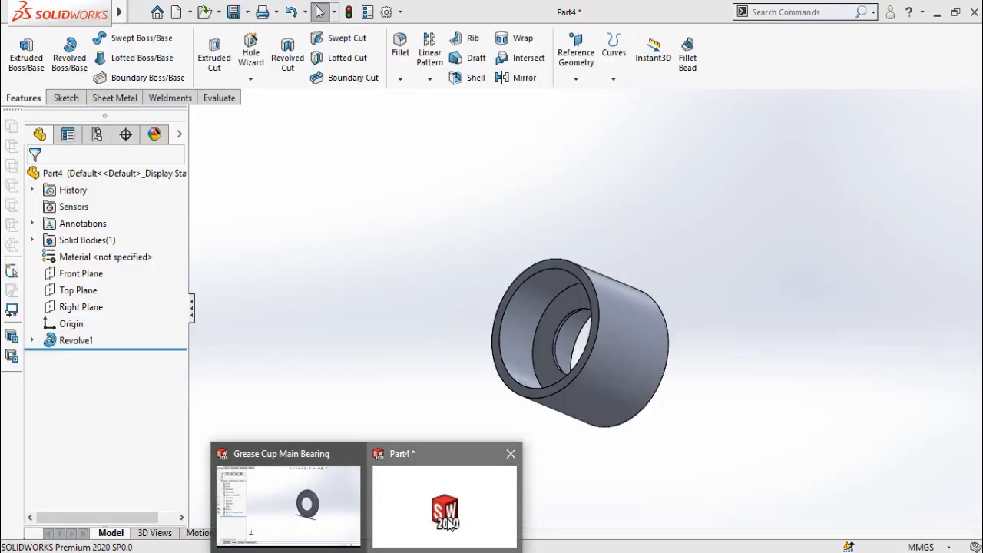
left_click(447, 516)
mouse_move(505, 434)
middle_mouse_down()
mouse_move(417, 433)
mouse_move(419, 421)
mouse_move(516, 423)
middle_mouse_up()
left_click(519, 399)
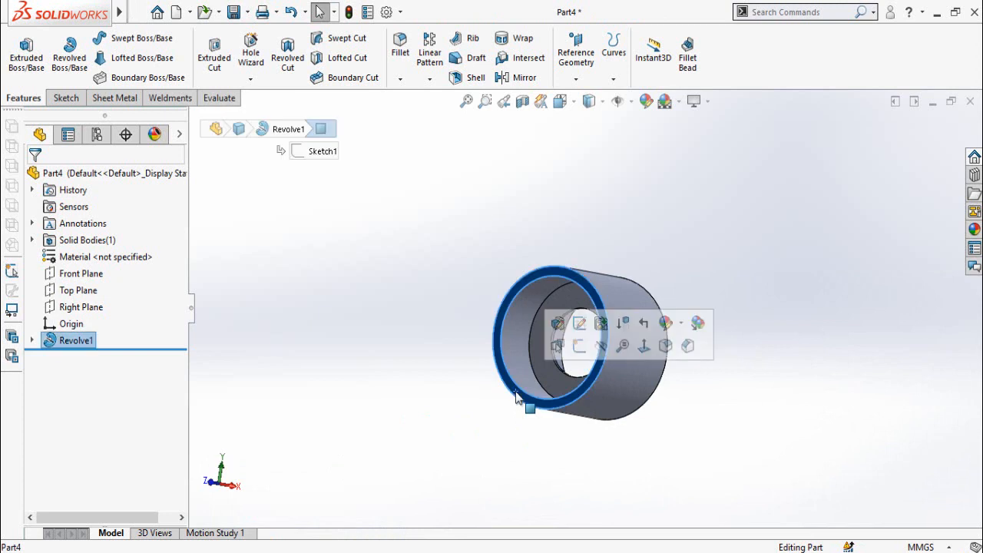
left_click(579, 347)
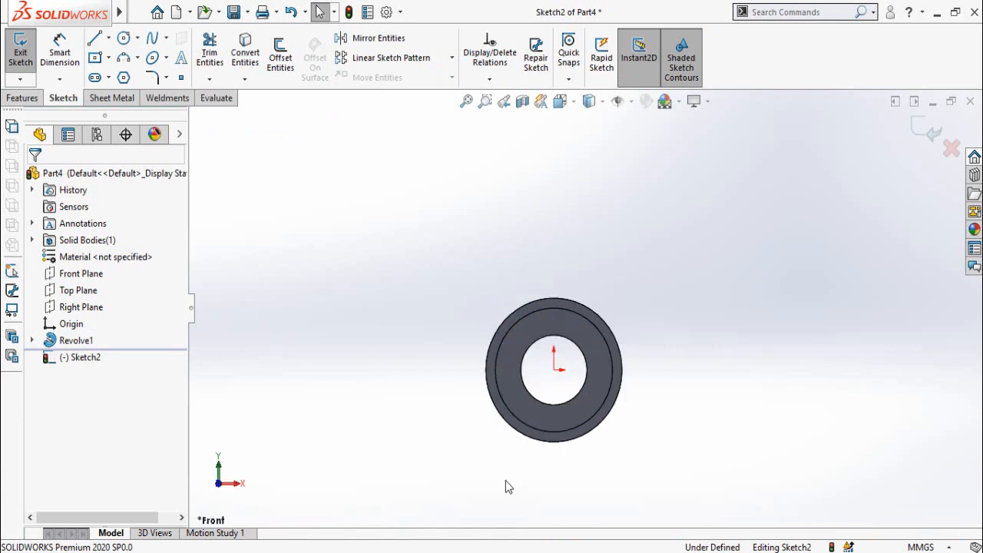
scroll(578, 438, "down", 3)
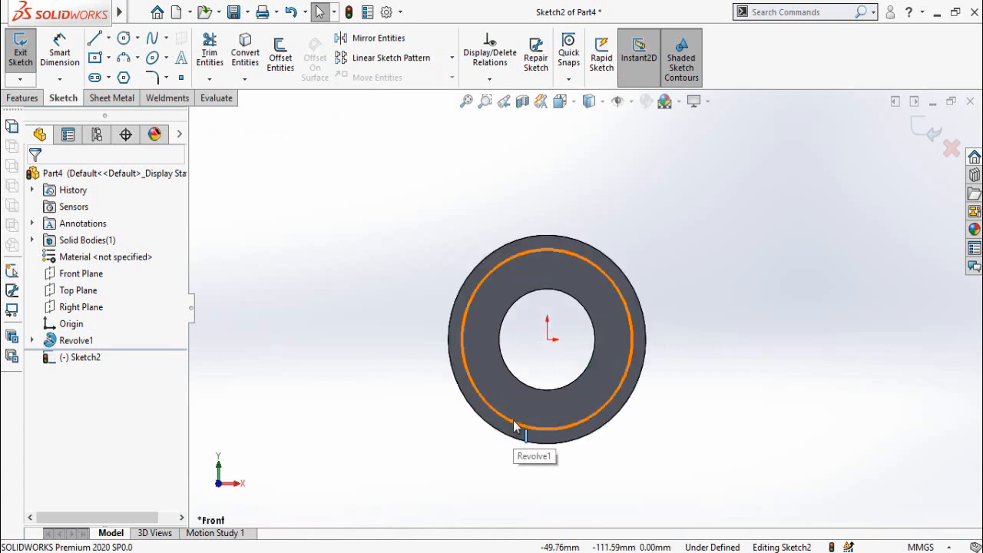
left_click(515, 425)
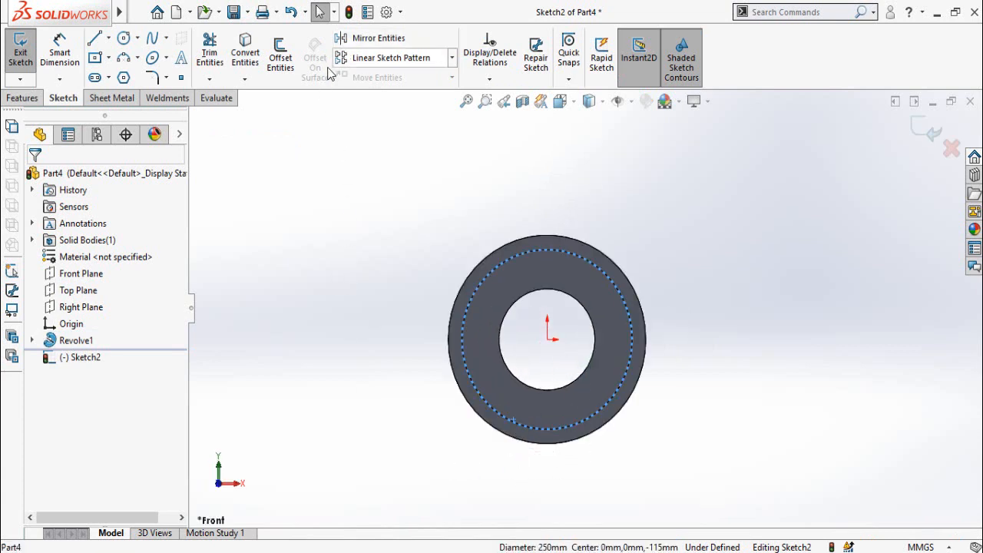
left_click(246, 55)
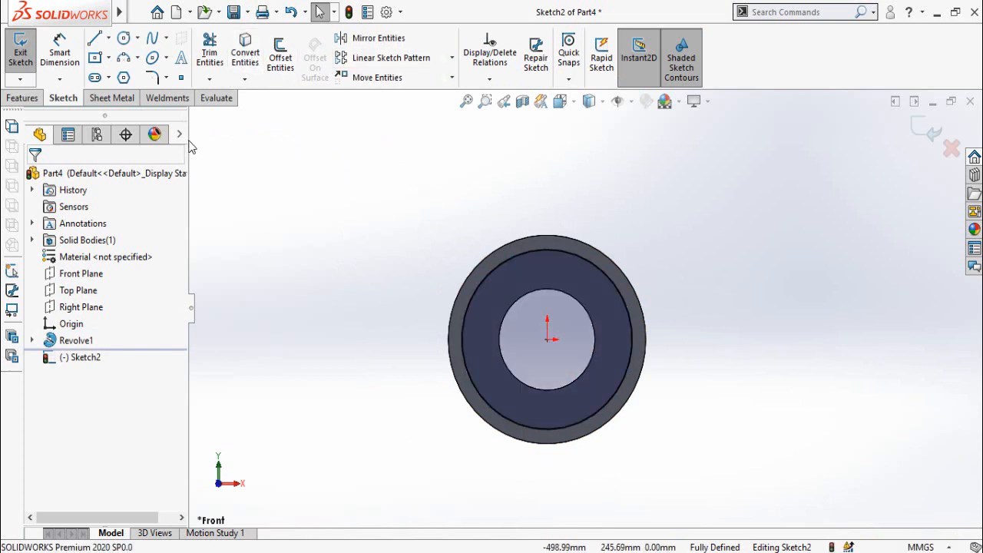
Sketch a center rectangle about 447 mm wide and 472 mm high around the housing, centered on the origin
left_click(109, 59)
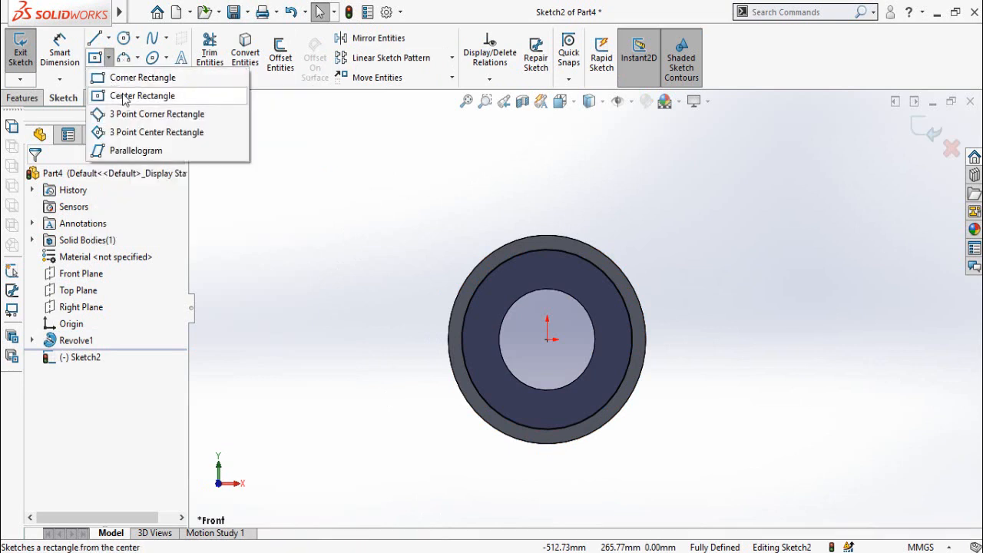
left_click(125, 96)
scroll(606, 369, "up", 2)
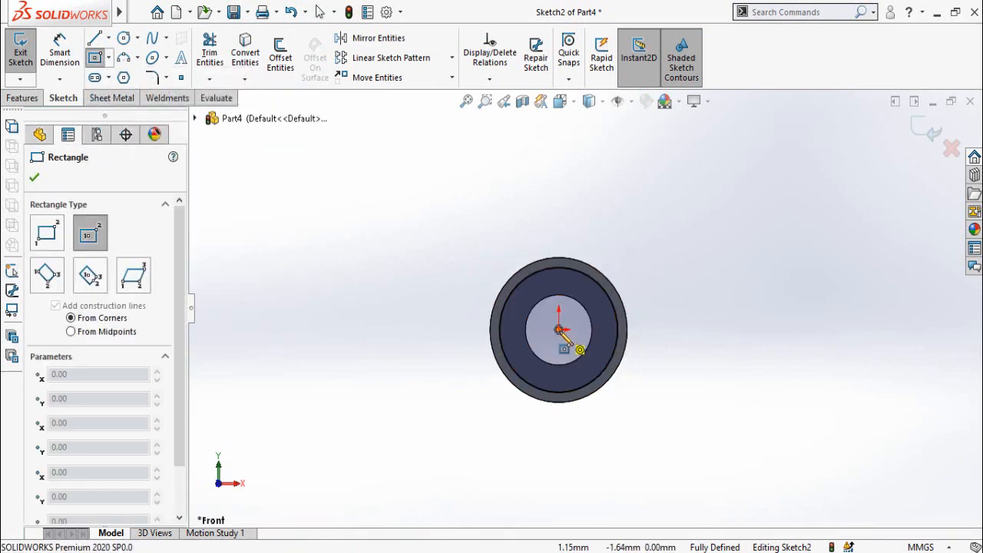
left_click(559, 330)
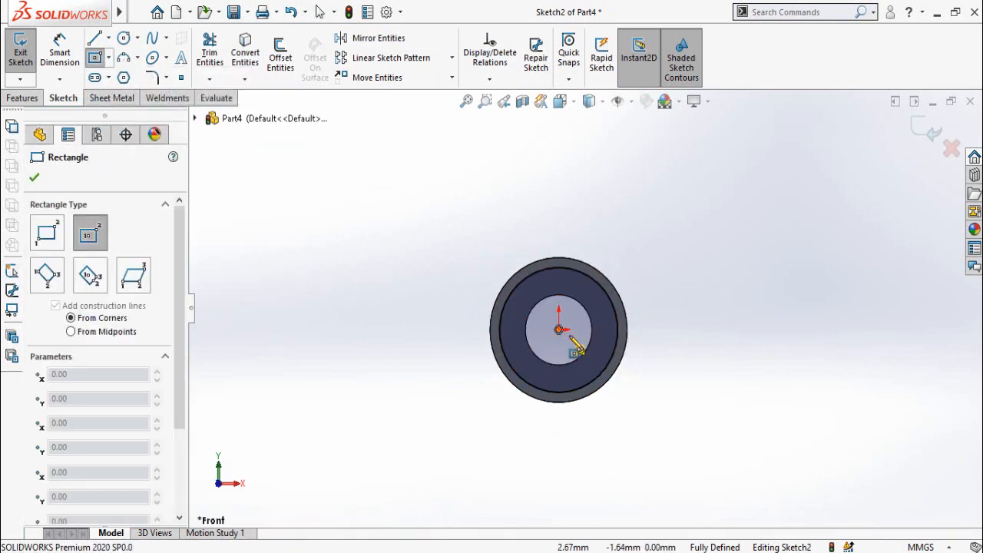
left_click(666, 448)
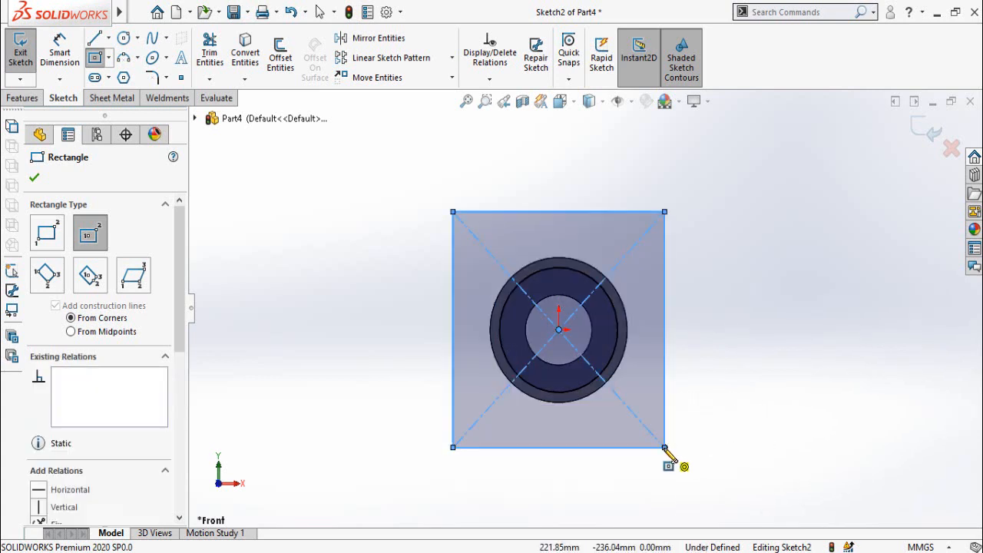
key("Escape")
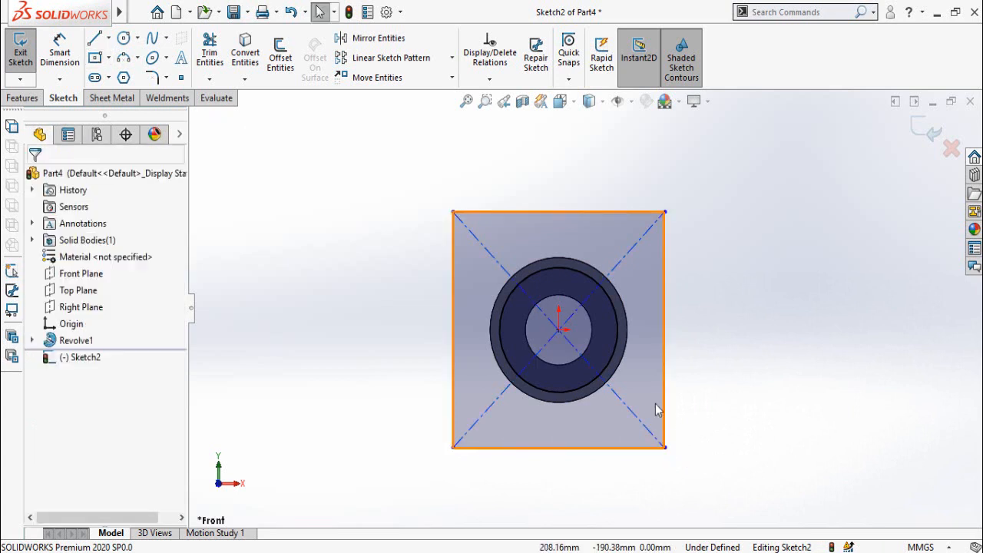
Make the rectangle's upper and adjacent vertical sides equal in length to form a square
left_click(665, 310)
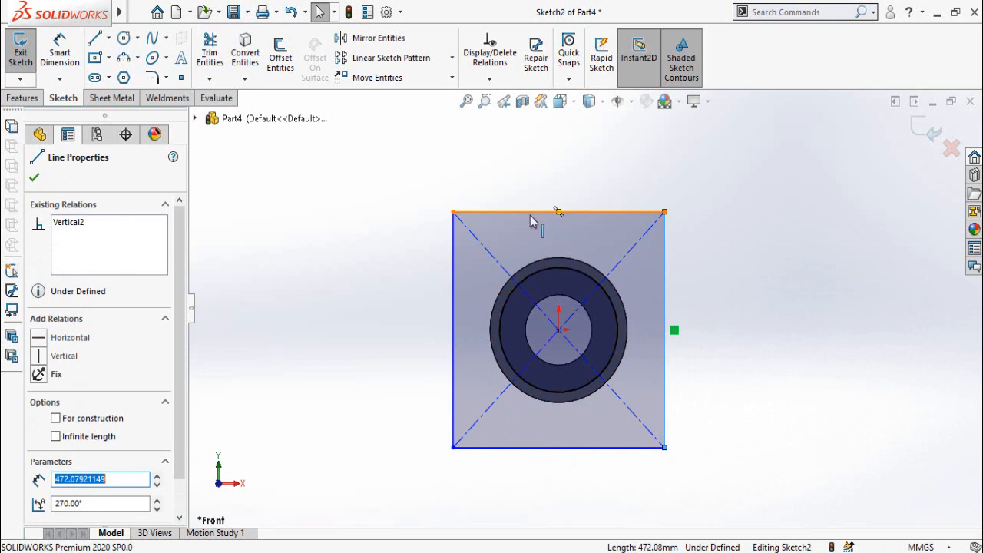
key("Escape")
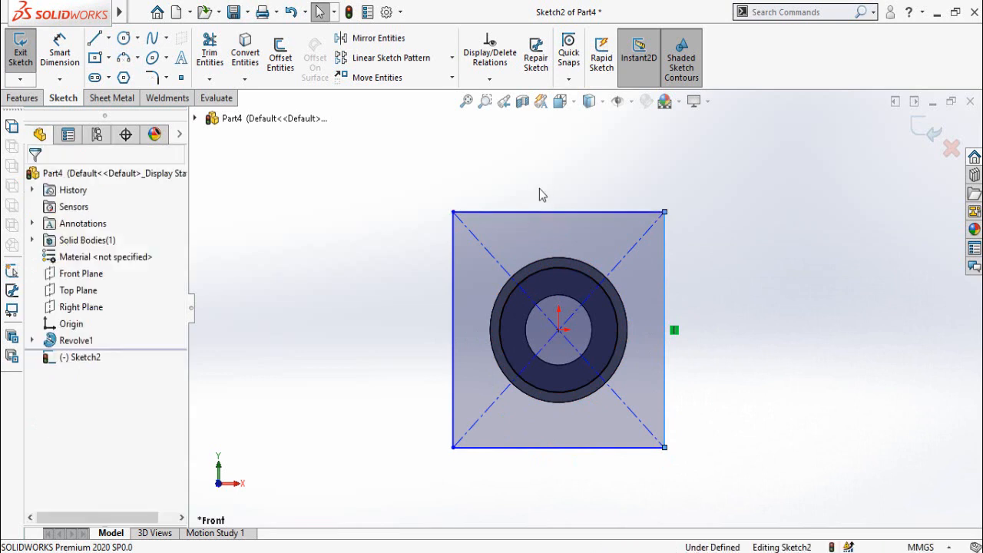
left_click(538, 216)
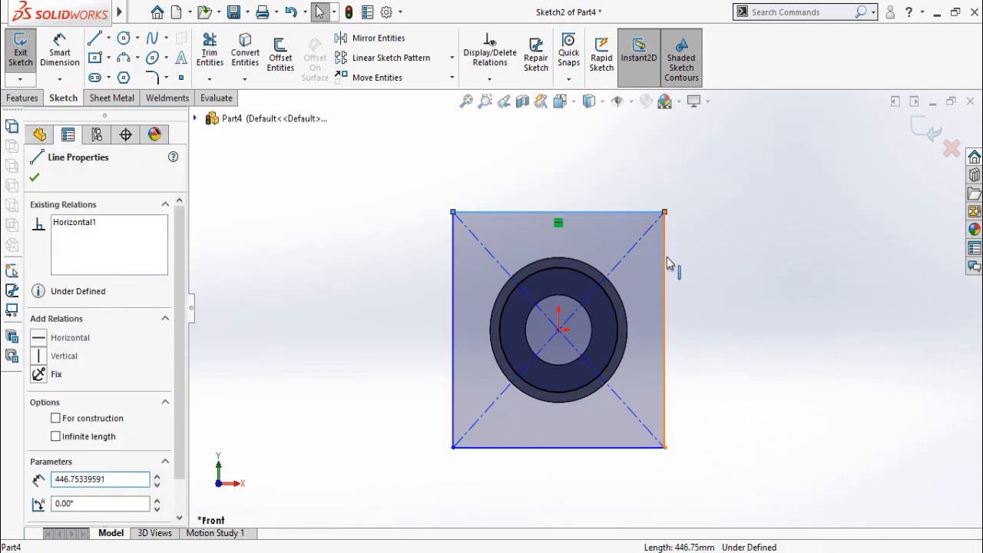
left_click(667, 219, "ctrl")
left_click(821, 191)
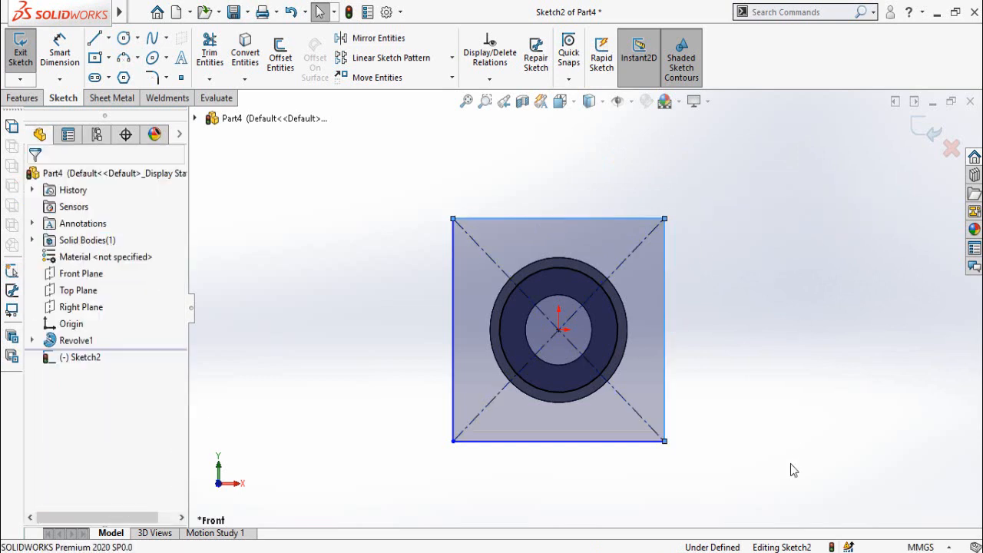
Dimension the square's vertical side as 350 mm
right_click_drag(792, 470, 760, 243)
left_click(667, 298)
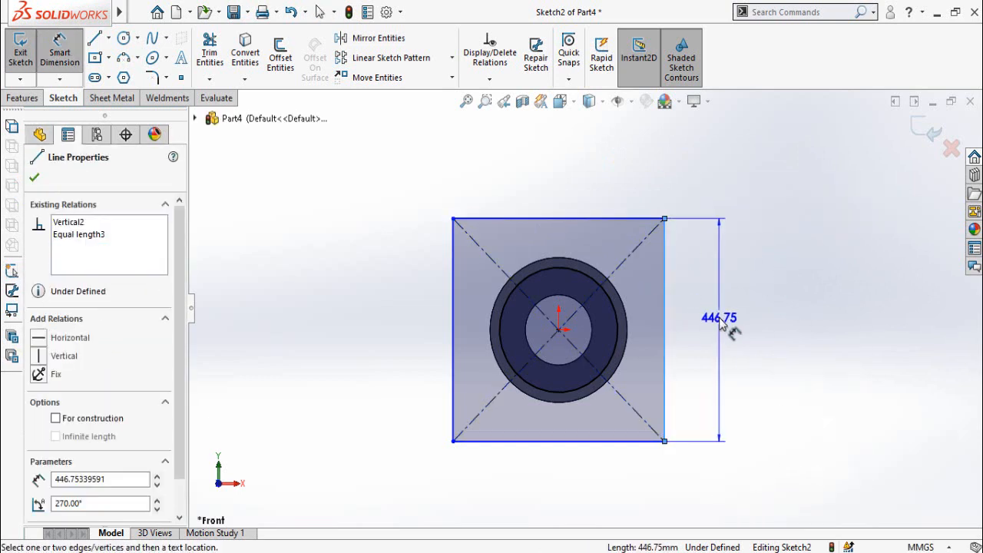
left_click(725, 330)
type("350")
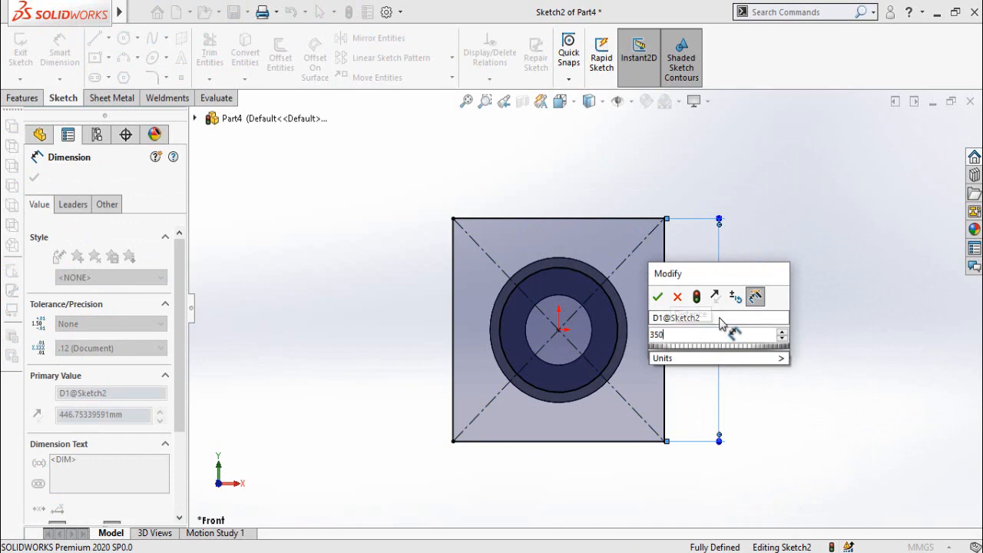
key("Return")
left_click(725, 419)
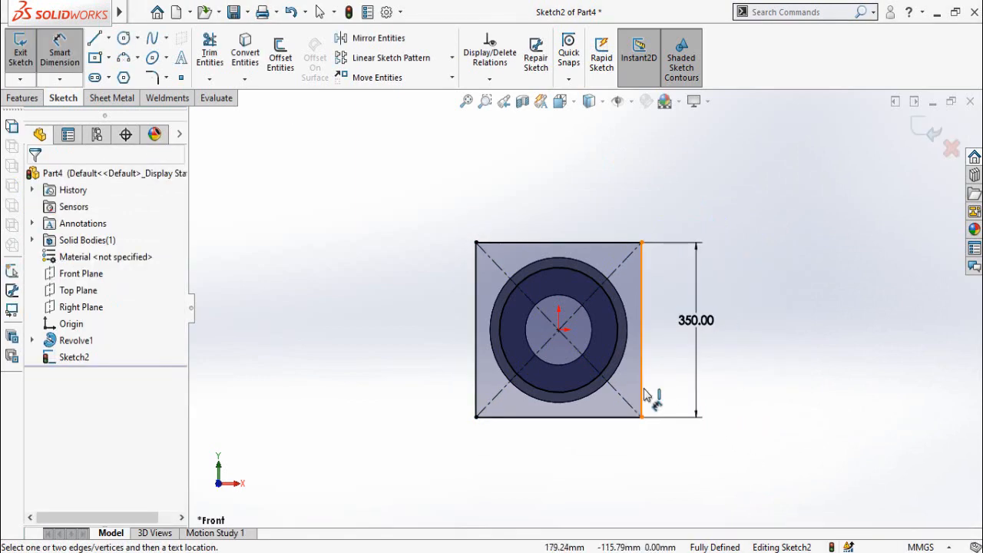
key("Escape")
Extrude the square flange sketch 45 mm in the reversed direction, toward the housing body, merged with the existing solid
left_click(23, 97)
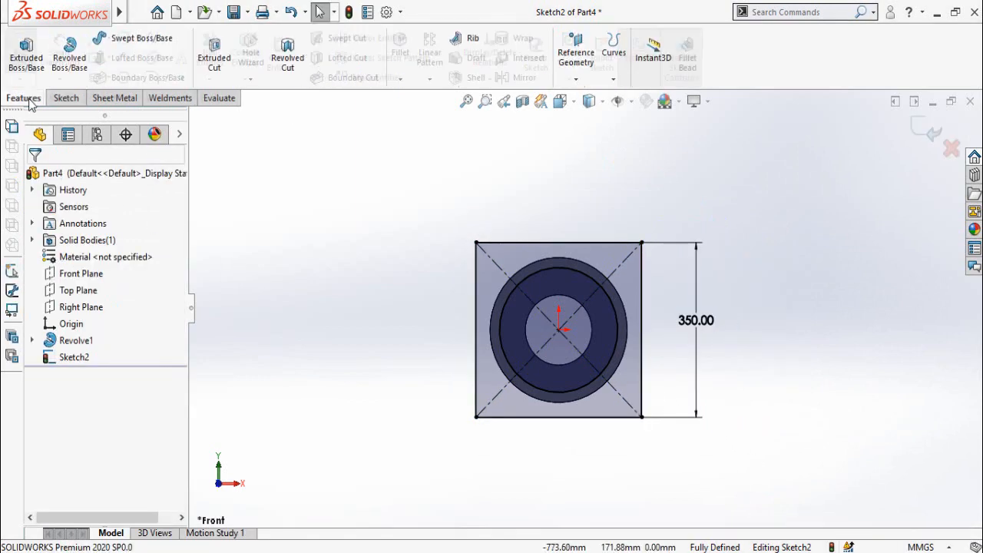
left_click(27, 66)
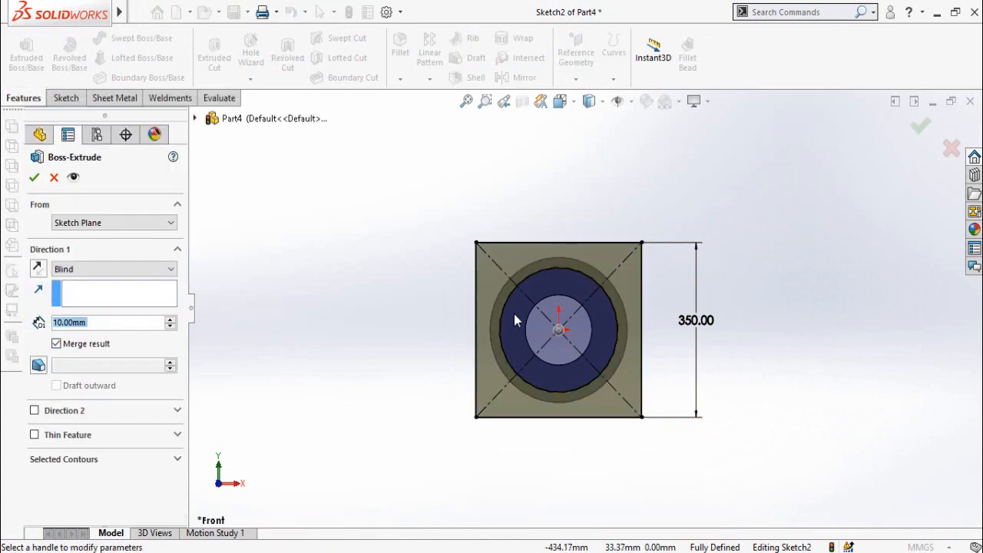
mouse_move(450, 193)
middle_mouse_down()
mouse_move(391, 237)
mouse_move(372, 275)
mouse_move(601, 312)
middle_mouse_up()
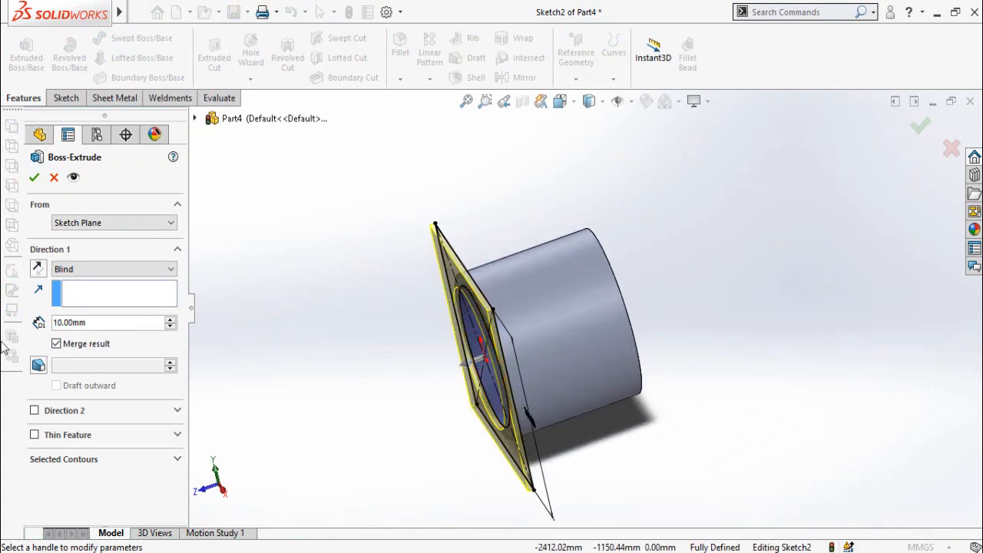
left_click(37, 270)
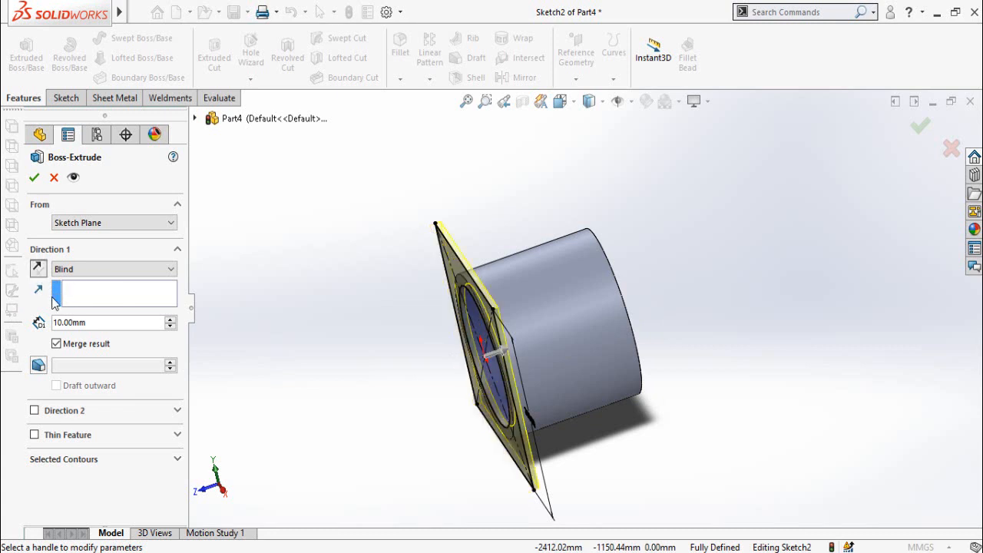
double_click(85, 321)
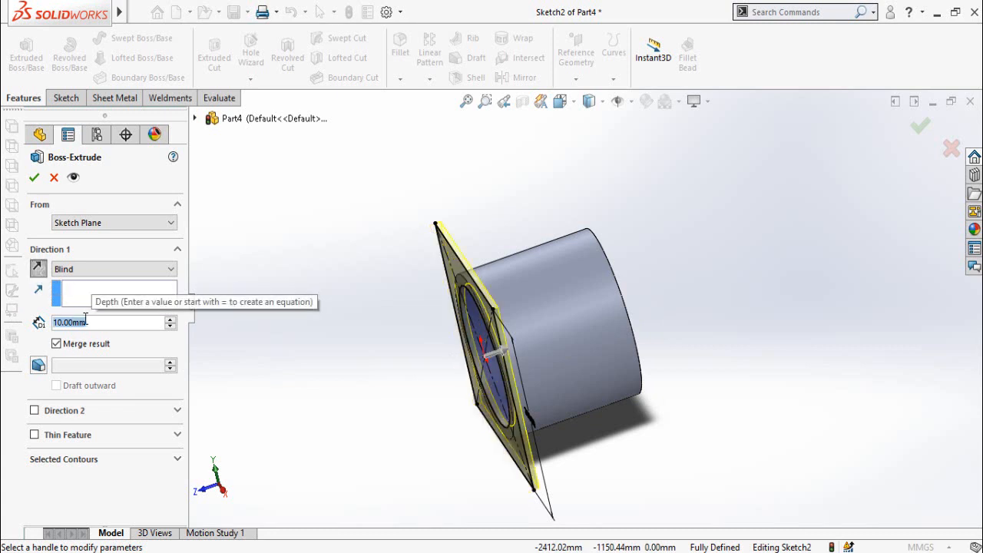
type("45")
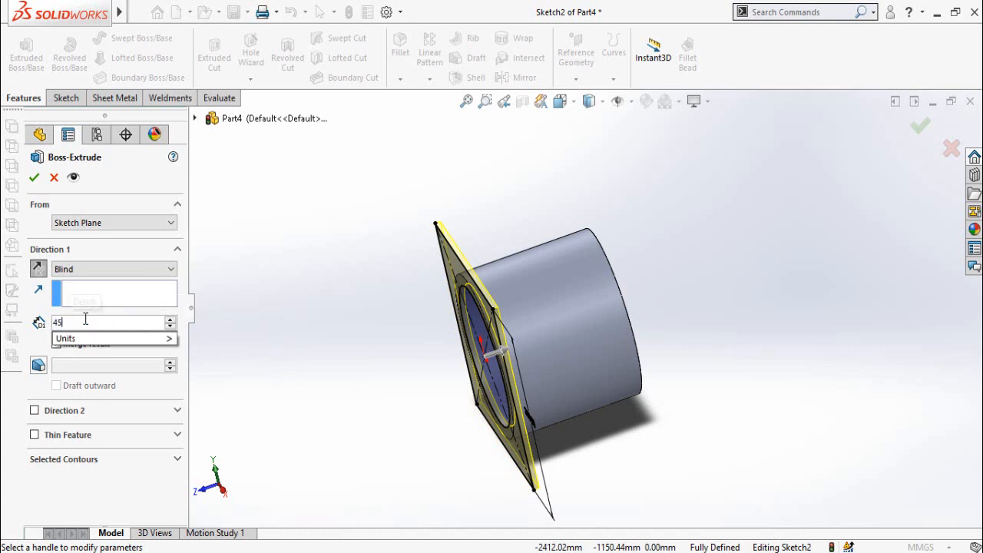
key("Return")
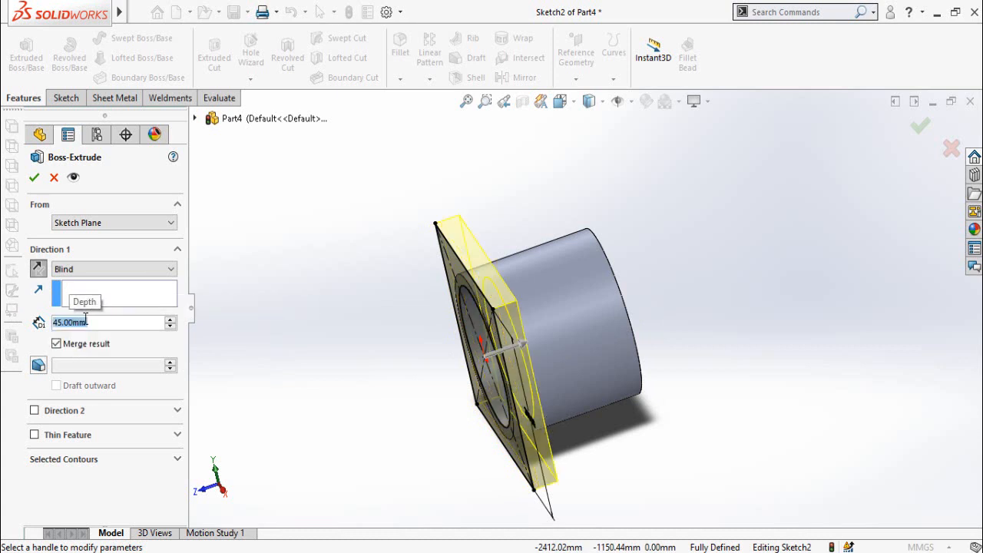
left_click(34, 177)
middle_click_drag(247, 325, 481, 307)
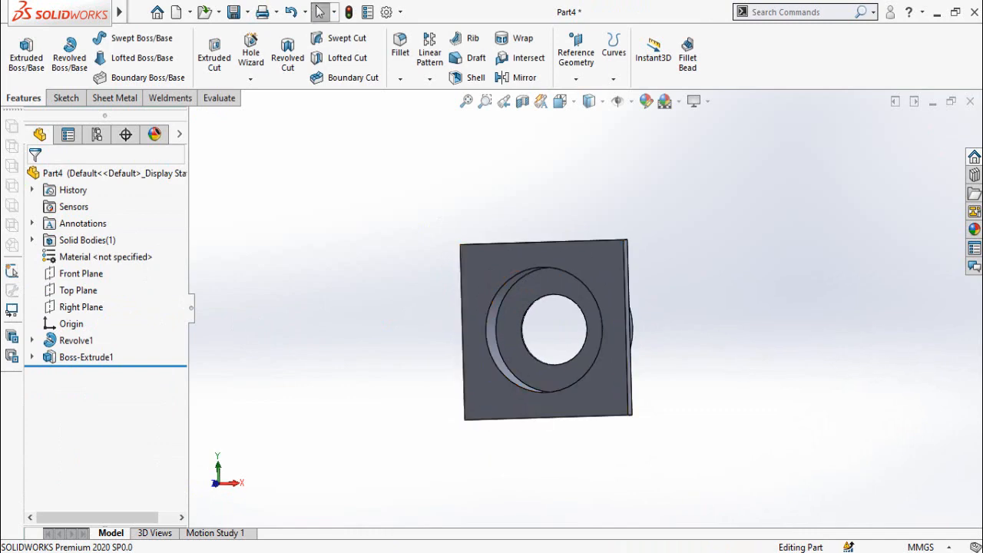
Switch to the PDF drawing in the browser and check the Main Bearing Housing's flange bolt-hole specifications
key("alt+Tab")
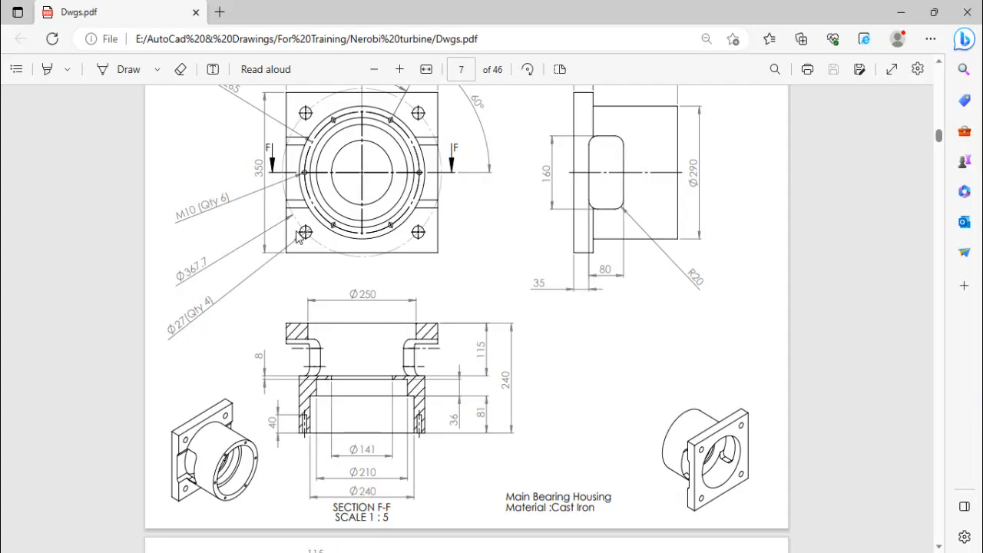
scroll(300, 239, "up", 2)
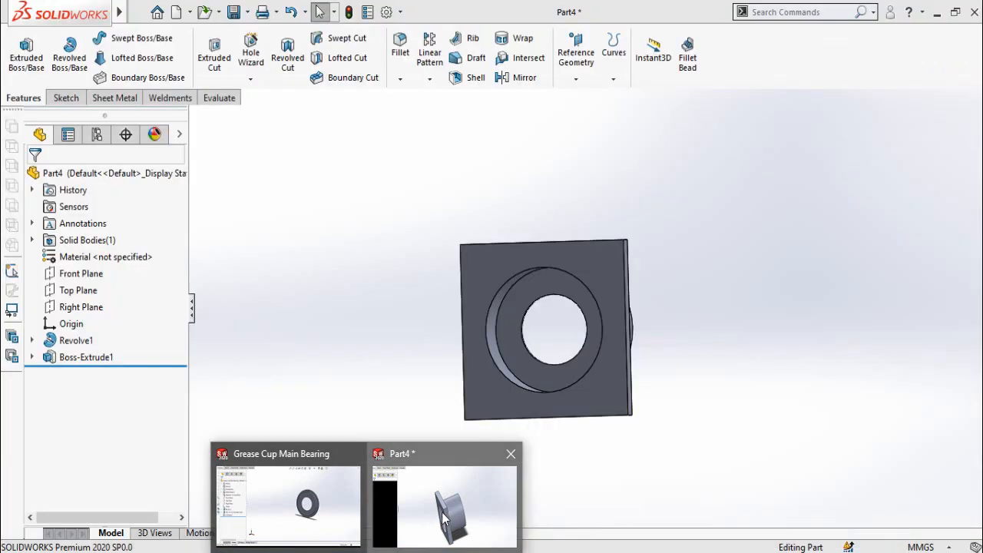
left_click(507, 462)
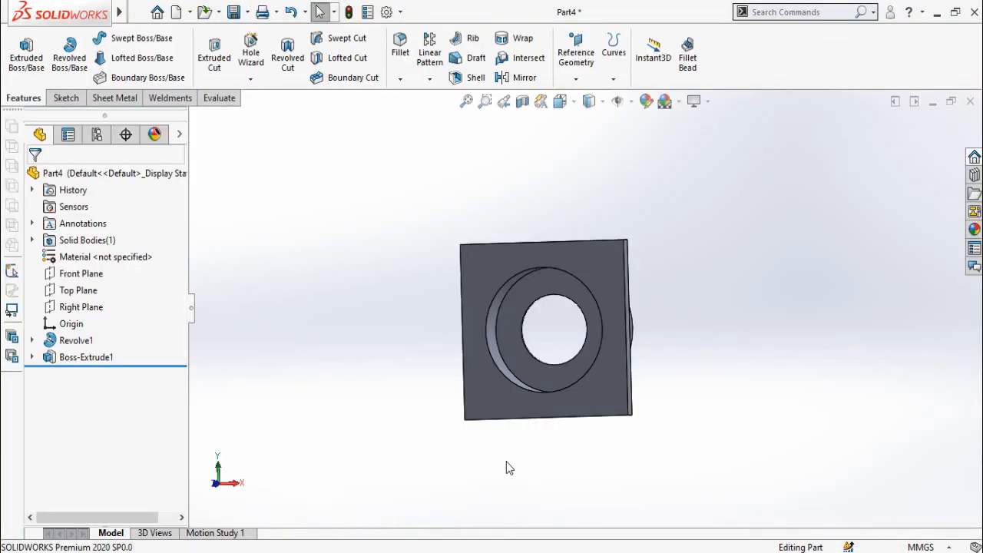
middle_click_drag(615, 315, 559, 327)
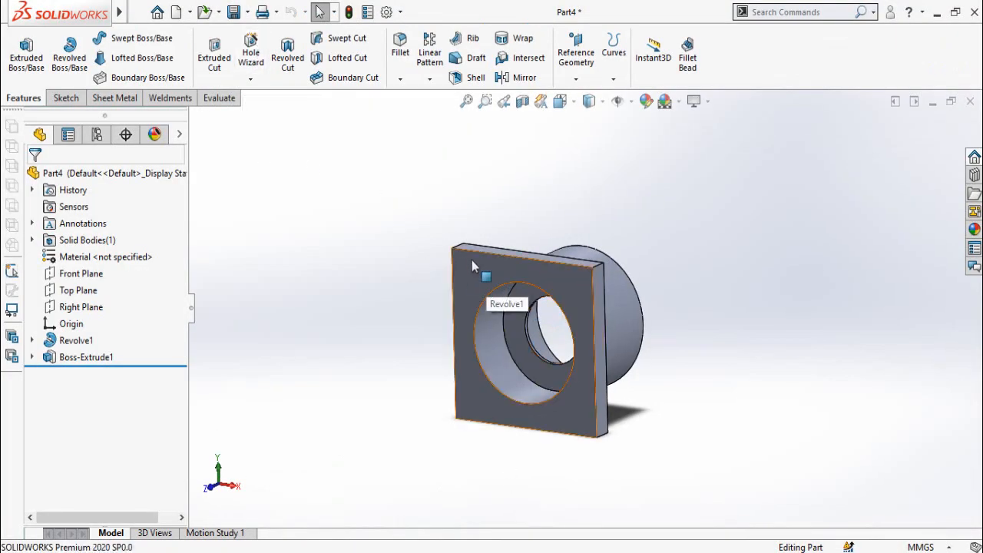
left_click(251, 50)
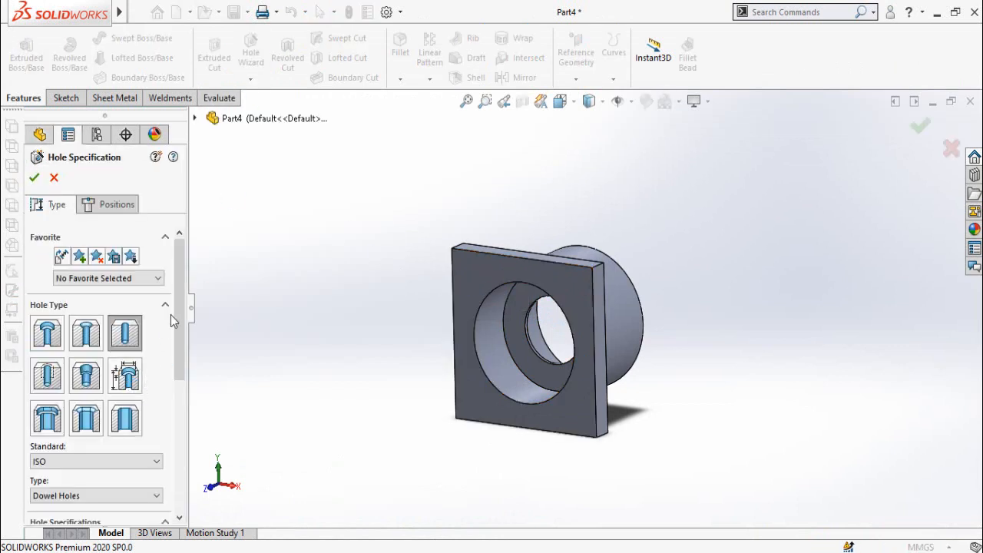
left_click_drag(175, 299, 184, 403)
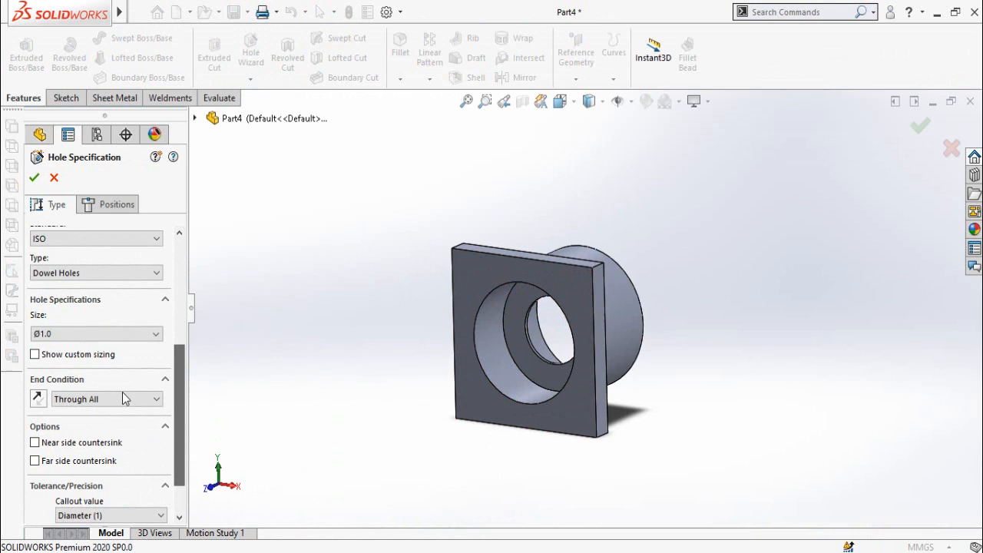
left_click(68, 274)
left_click(50, 297)
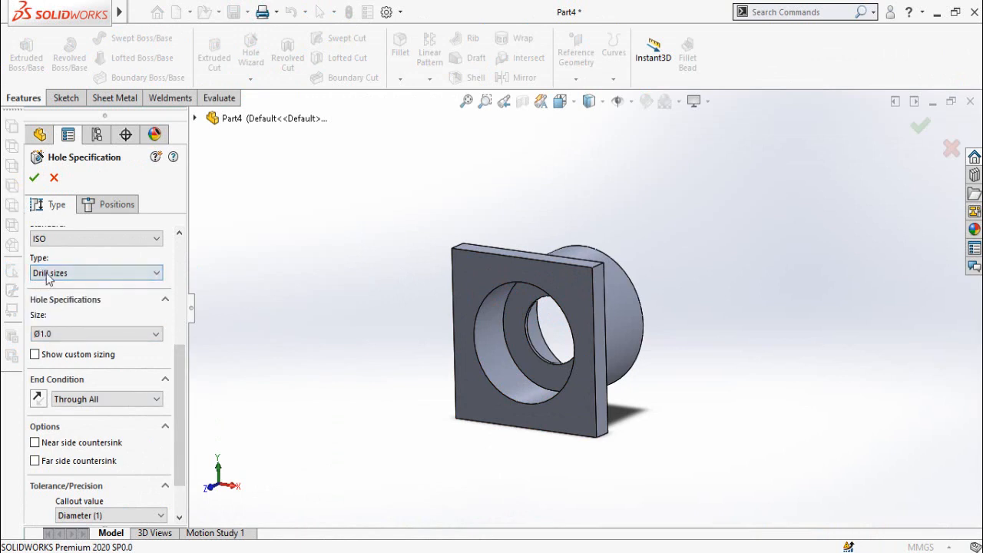
left_click(87, 333)
left_click_drag(152, 386, 157, 478)
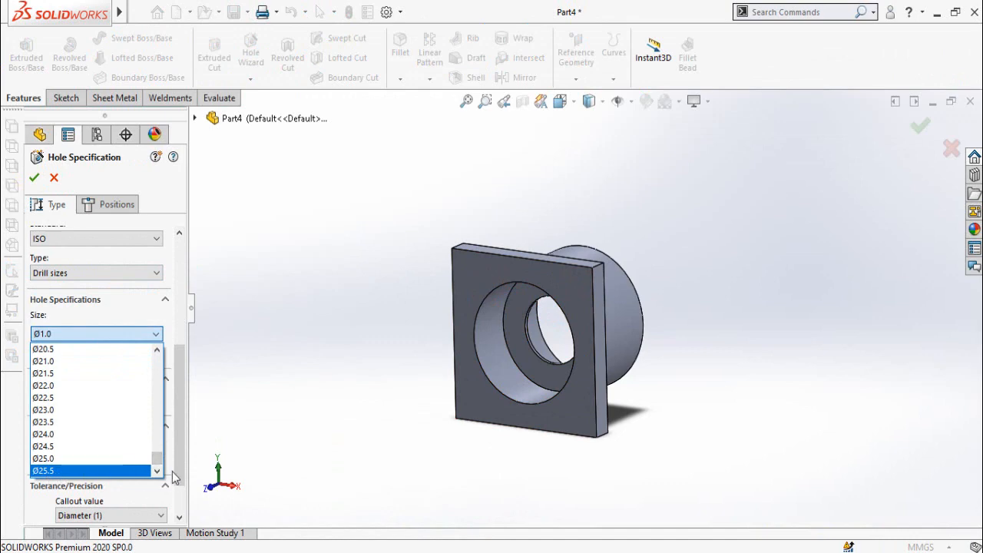
left_click(178, 442)
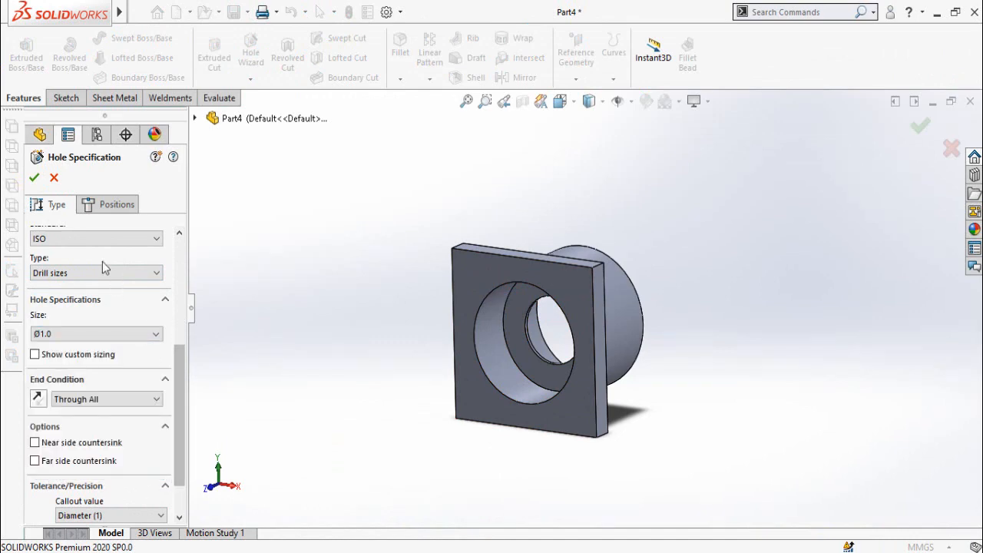
left_click(55, 177)
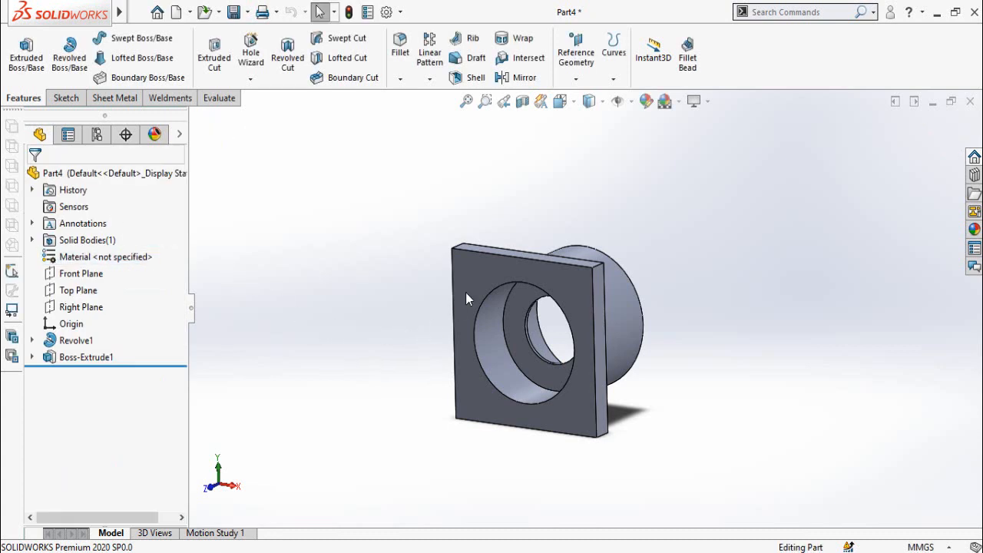
Start a sketch on the square flange's outer face and draw a construction circle about 344 mm in diameter centered on the origin
left_click(474, 270)
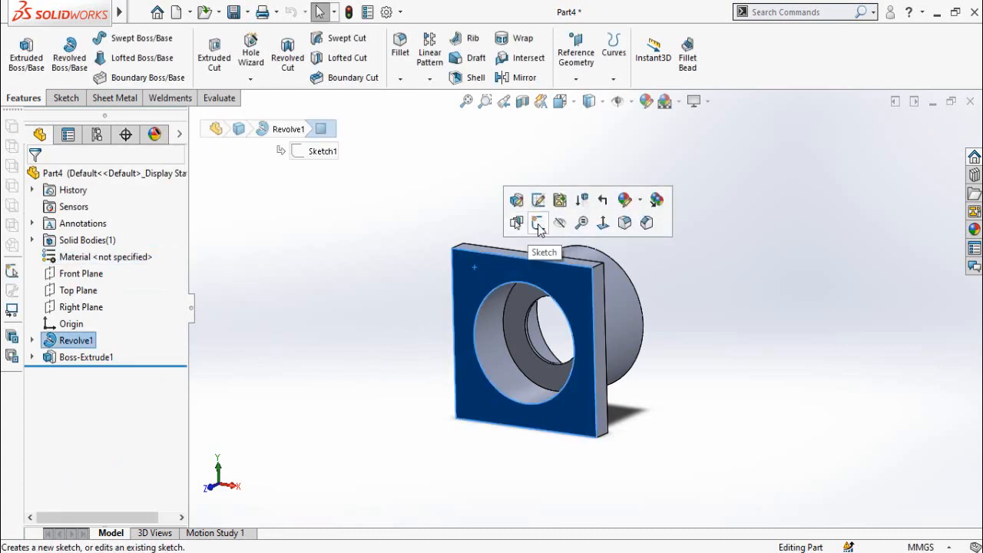
left_click(538, 224)
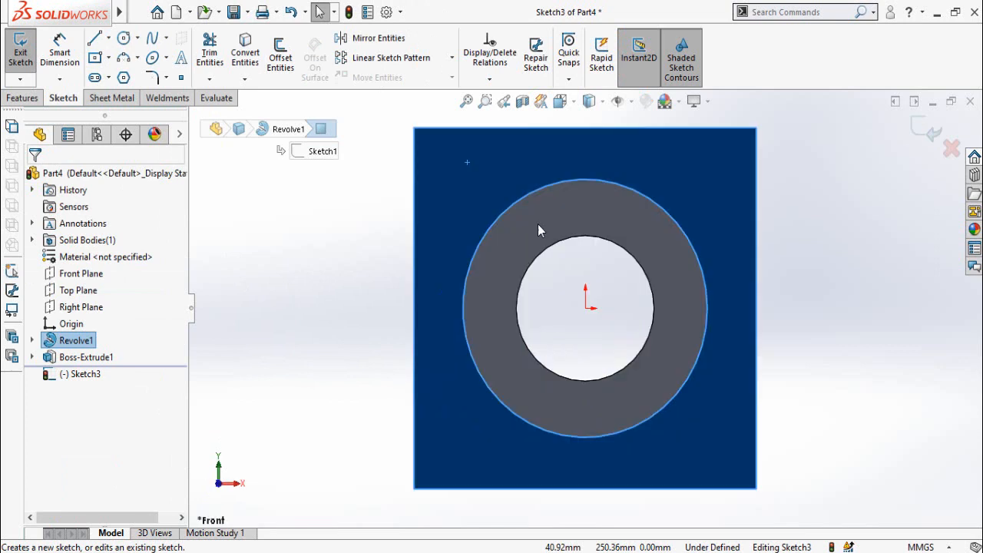
scroll(496, 300, "up", 5)
scroll(645, 259, "down", 3)
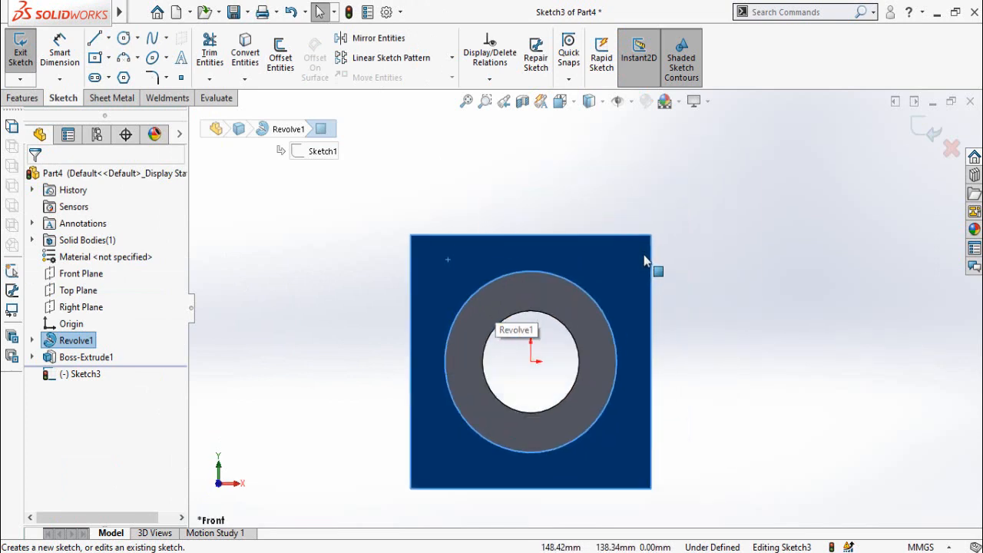
key("c")
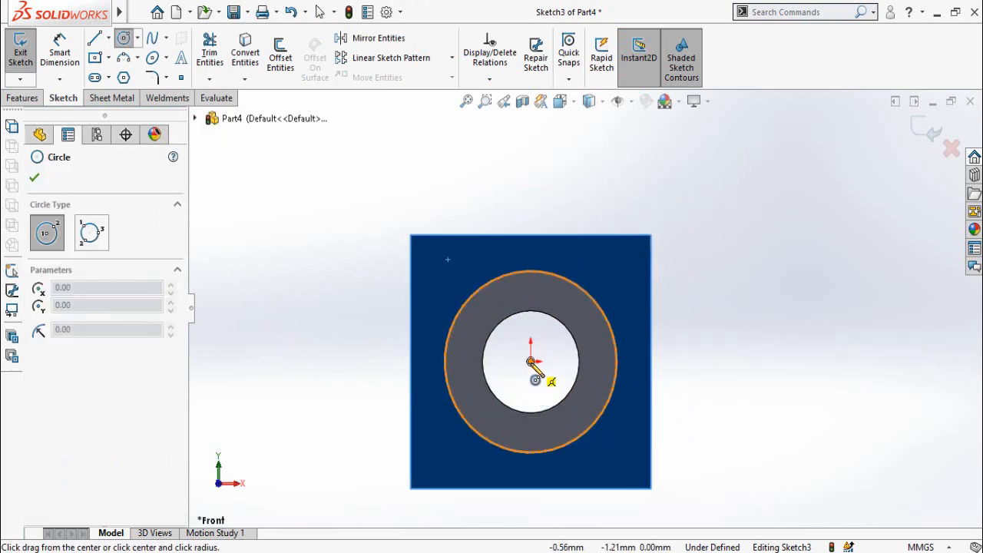
left_click(530, 362)
left_click(616, 445)
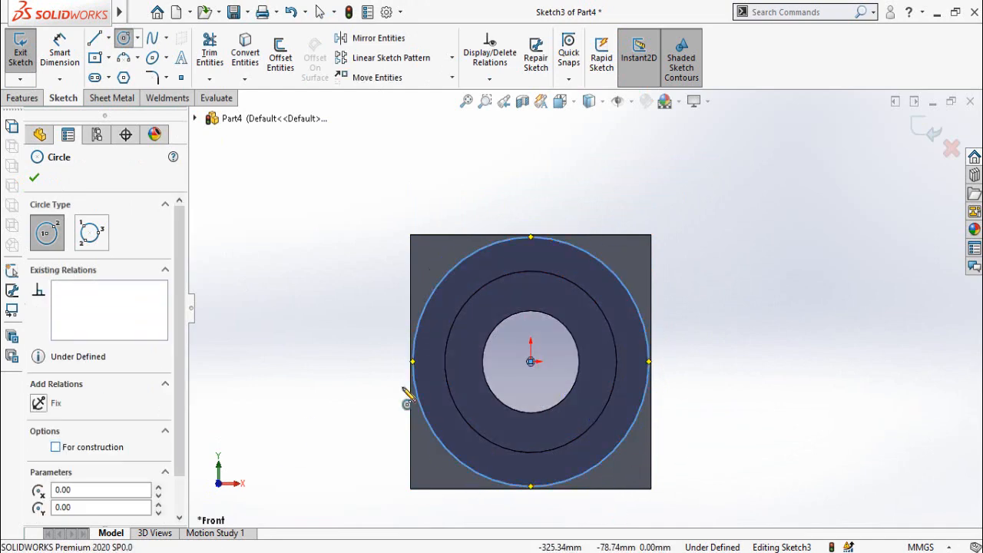
left_click(55, 447)
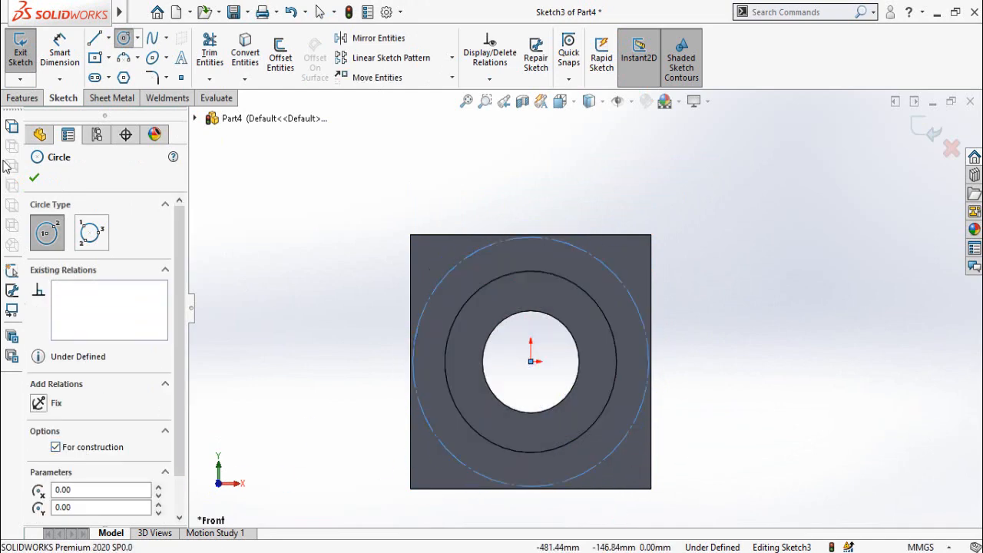
left_click(33, 178)
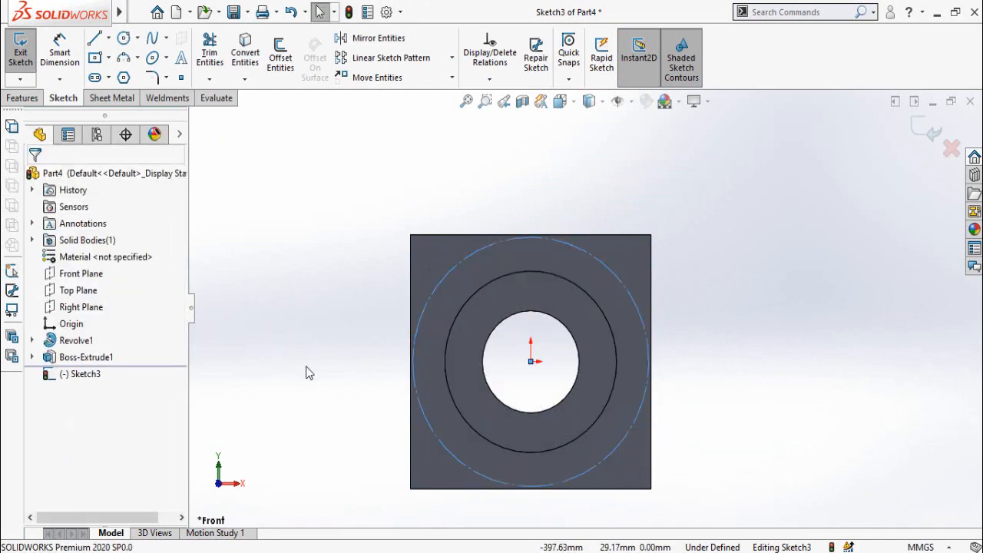
Dimension the construction circle's diameter as 367.7 mm
right_click_drag(306, 463, 279, 233)
scroll(362, 311, "up", 3)
scroll(500, 454, "down", 3)
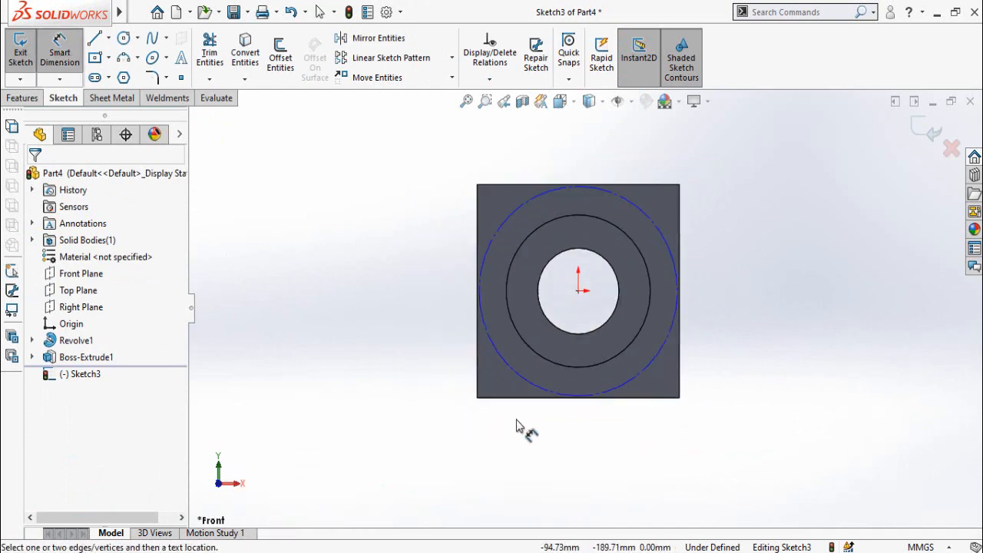
left_click(529, 371)
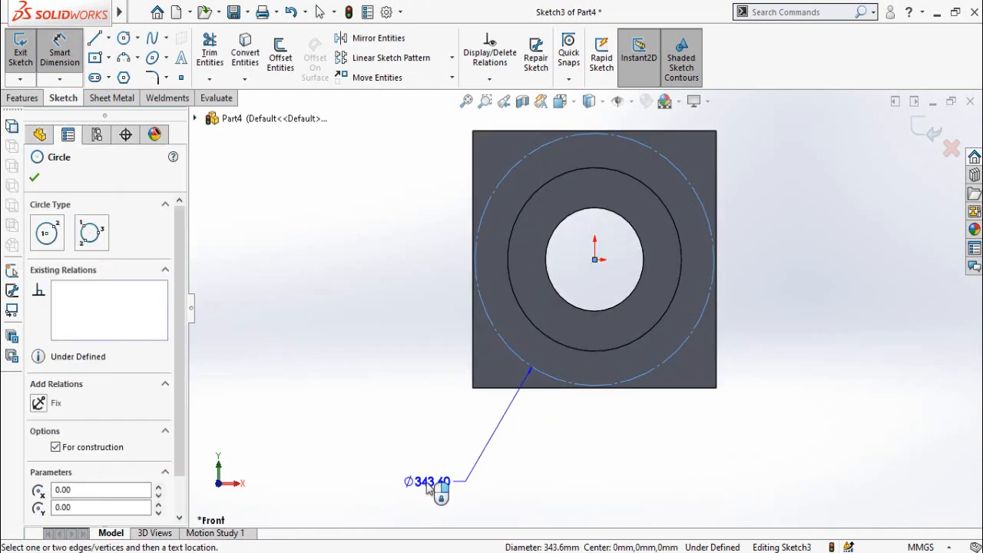
left_click(428, 489)
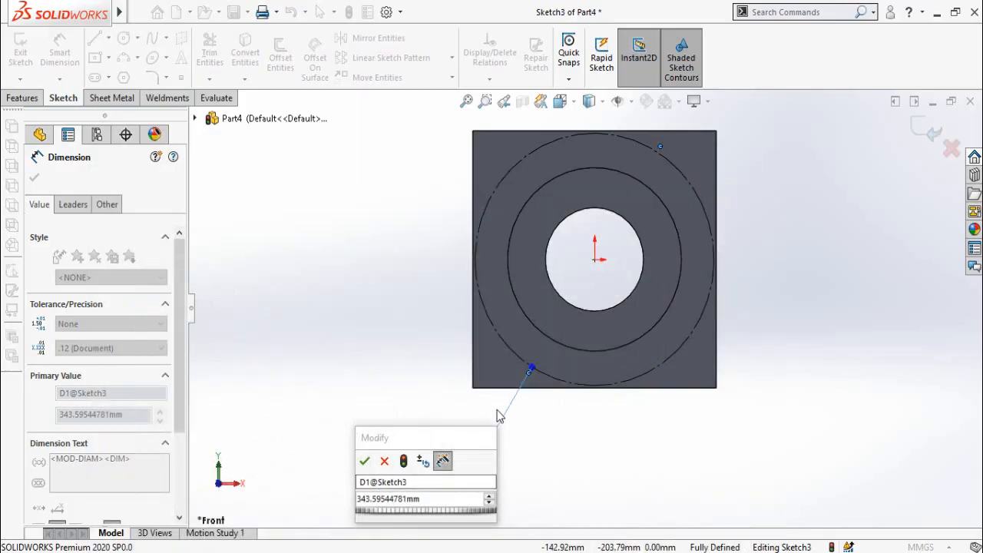
left_click(413, 500)
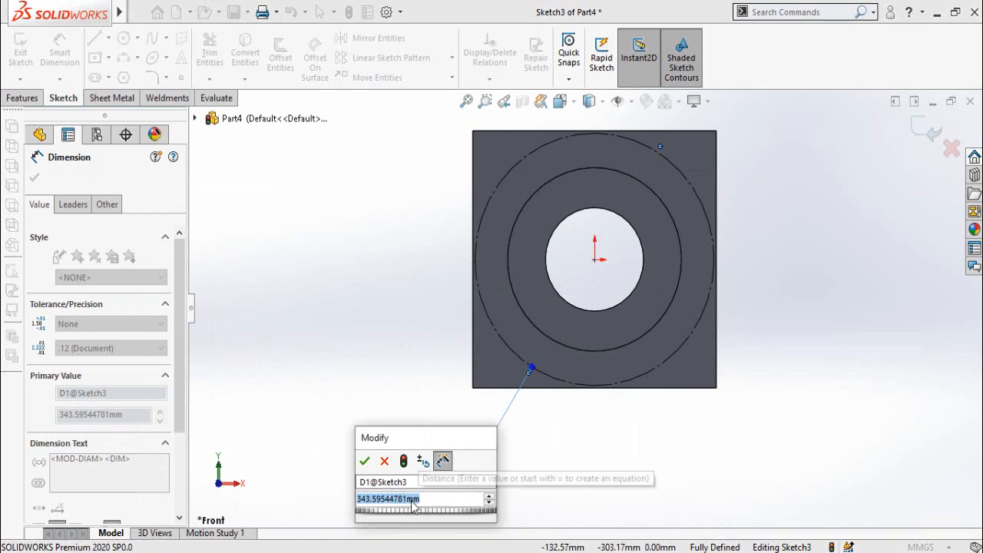
type("367")
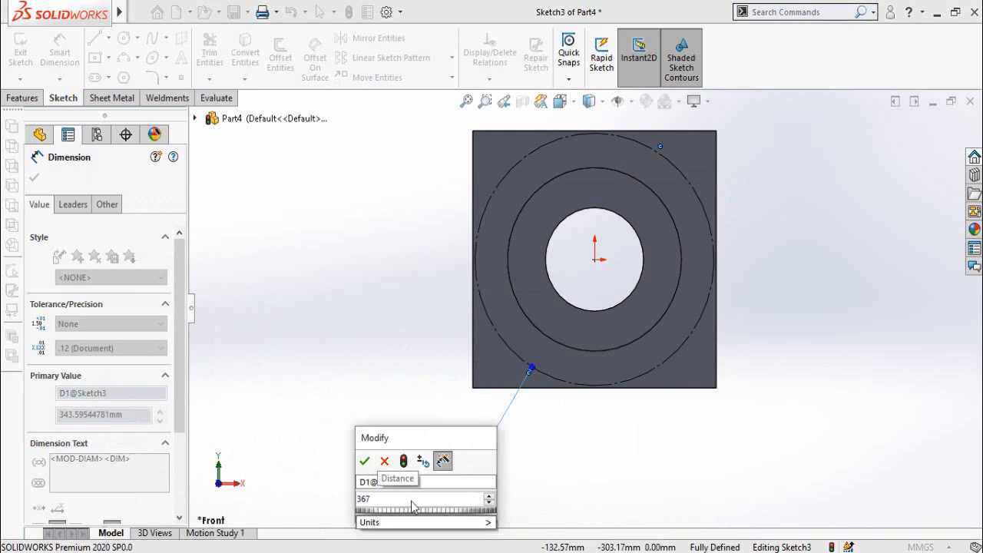
type(".7")
key("Return")
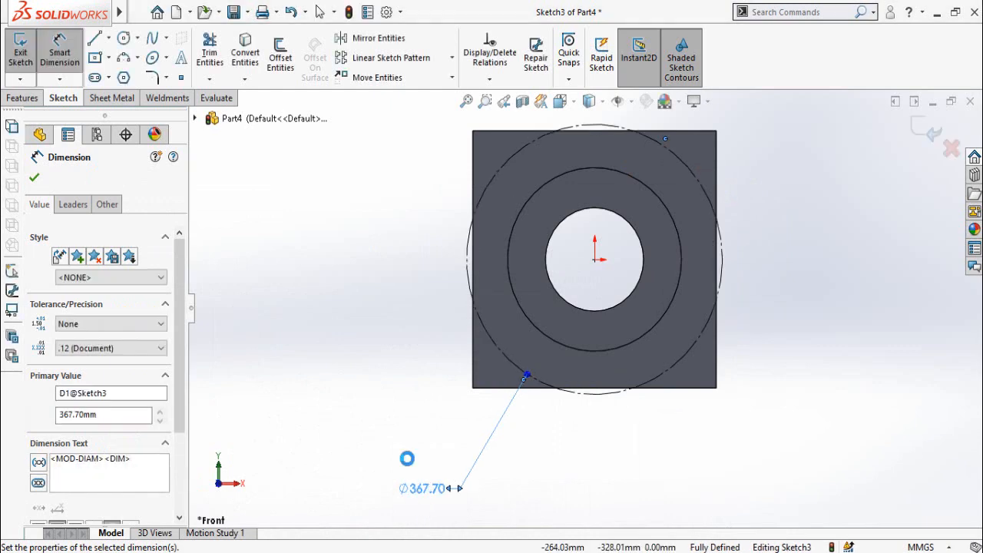
left_click(407, 459)
Draw a diagonal centerline from the flange's upper-left corner to the origin
left_click(108, 38)
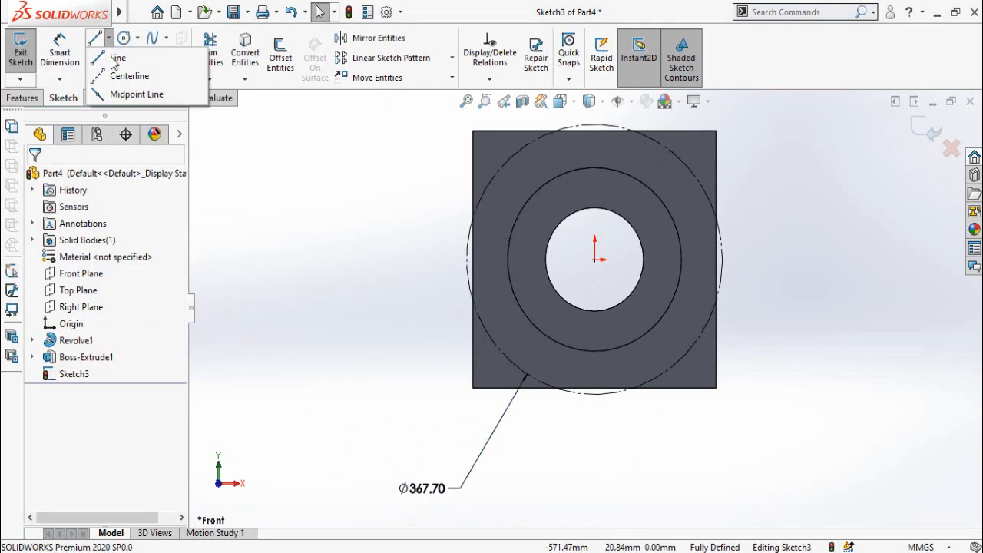
left_click(129, 75)
scroll(661, 146, "down", 2)
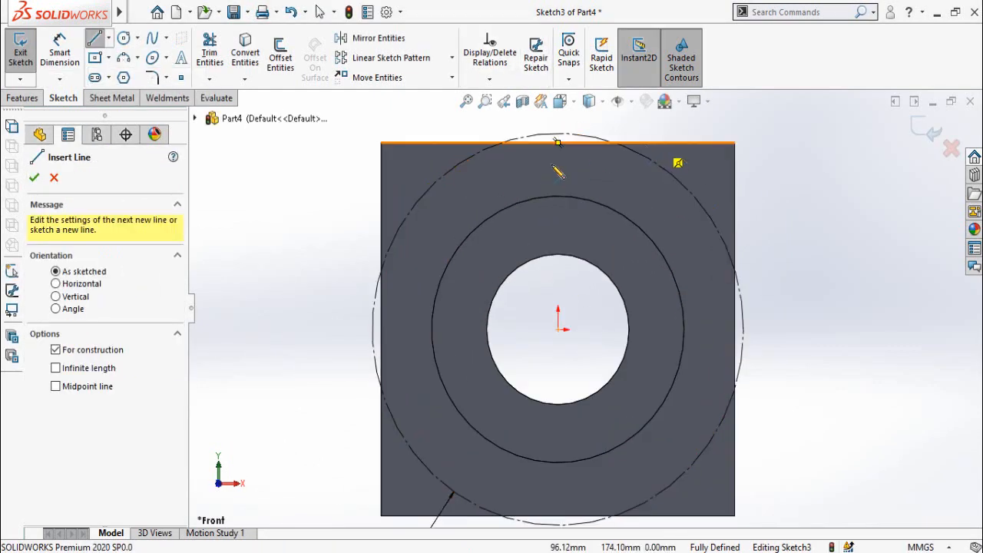
left_click(382, 143)
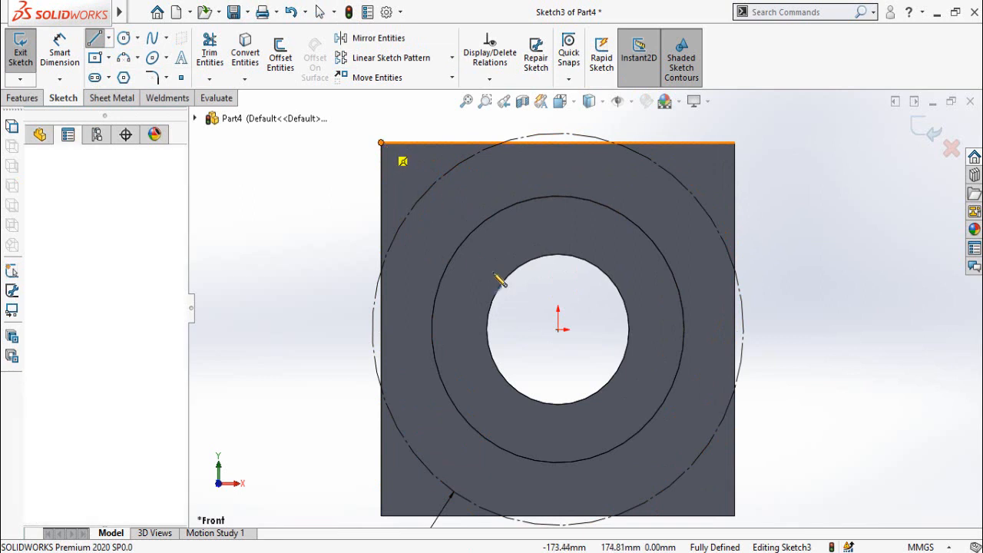
left_click(558, 329)
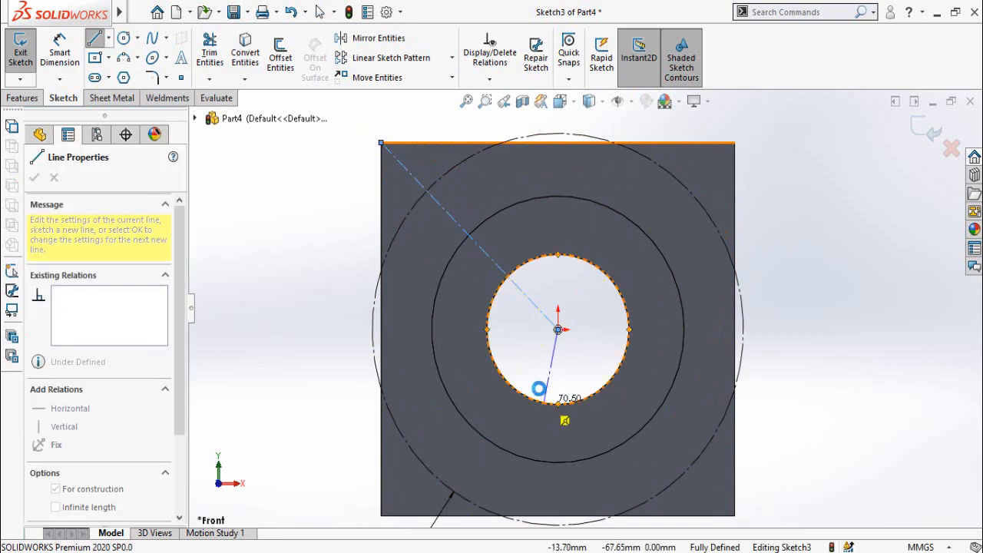
Draw a circle about 53.6 mm in diameter centered on the construction circle near the flange's upper-left corner
key("Escape")
scroll(521, 346, "up", 1)
scroll(521, 340, "up", 1)
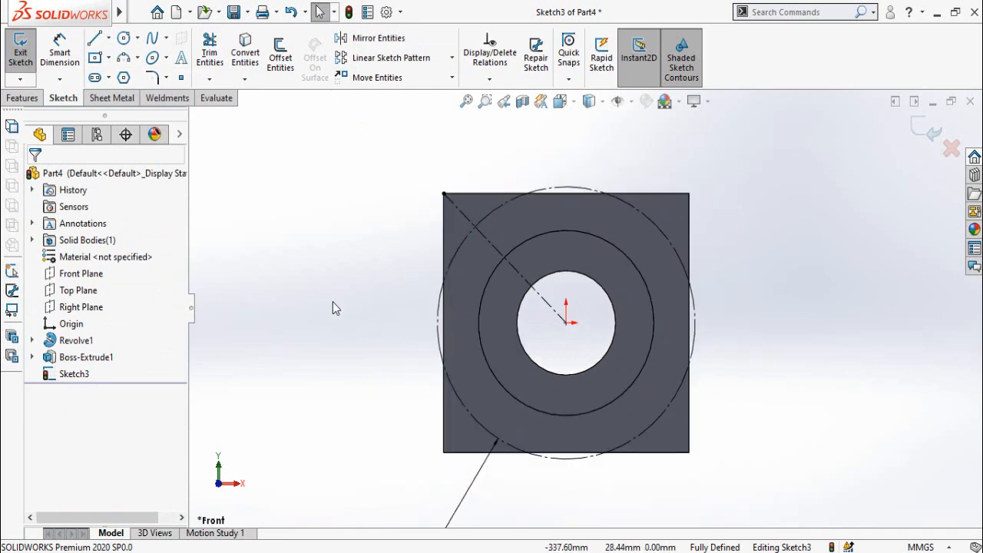
right_click_drag(333, 301, 392, 302)
scroll(474, 219, "down", 2)
left_click(477, 247)
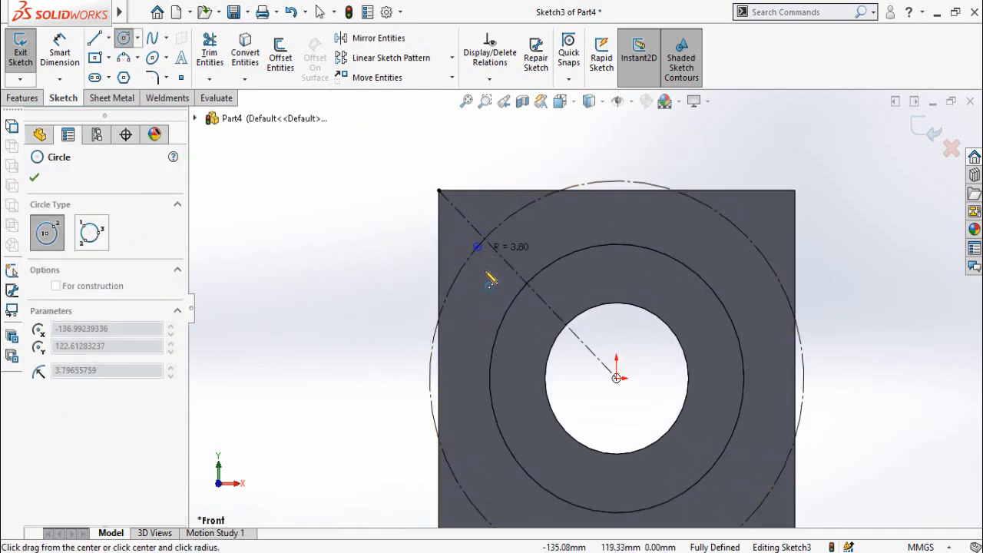
left_click(495, 266)
key("Escape")
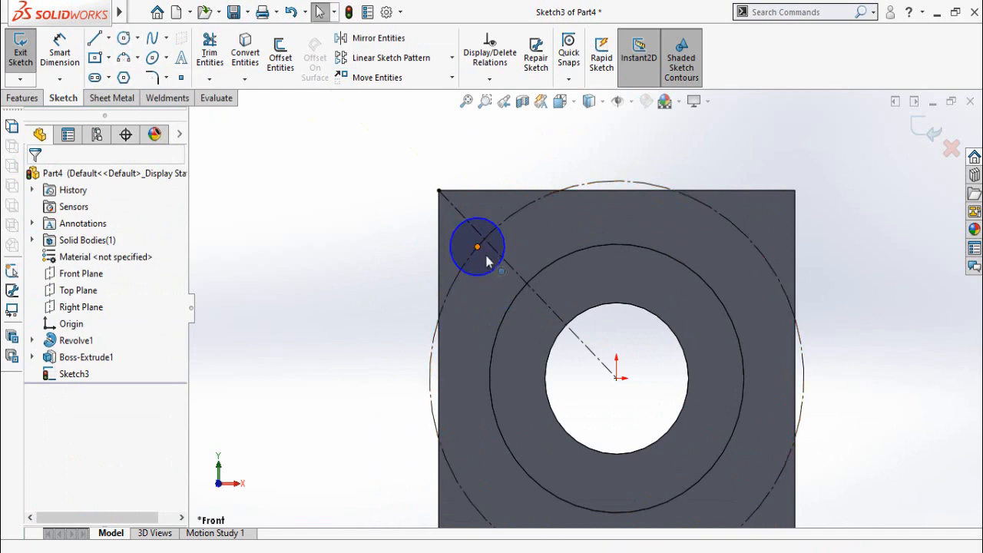
Make the small circle's center coincident with the diagonal centerline
left_click(477, 247)
left_click(513, 272, "ctrl")
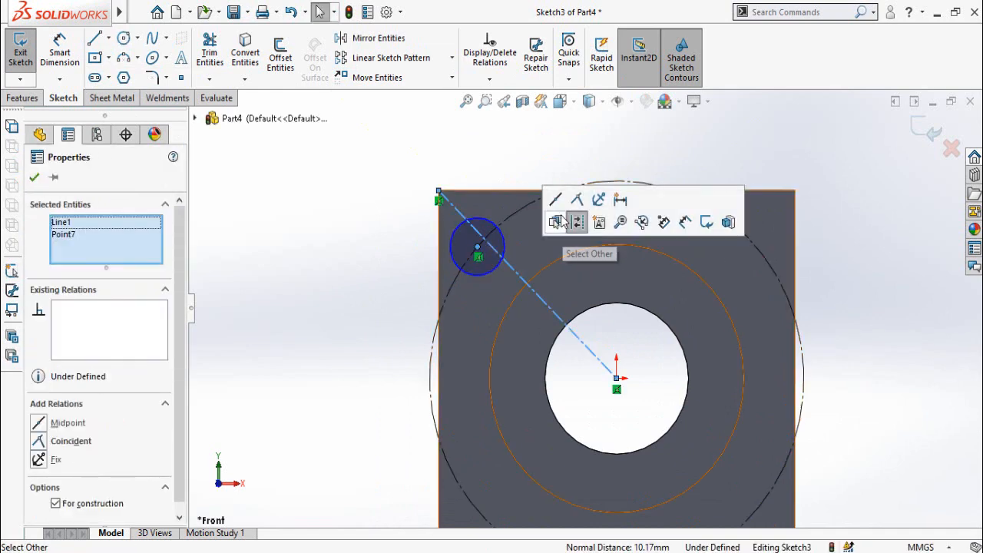
left_click(584, 202)
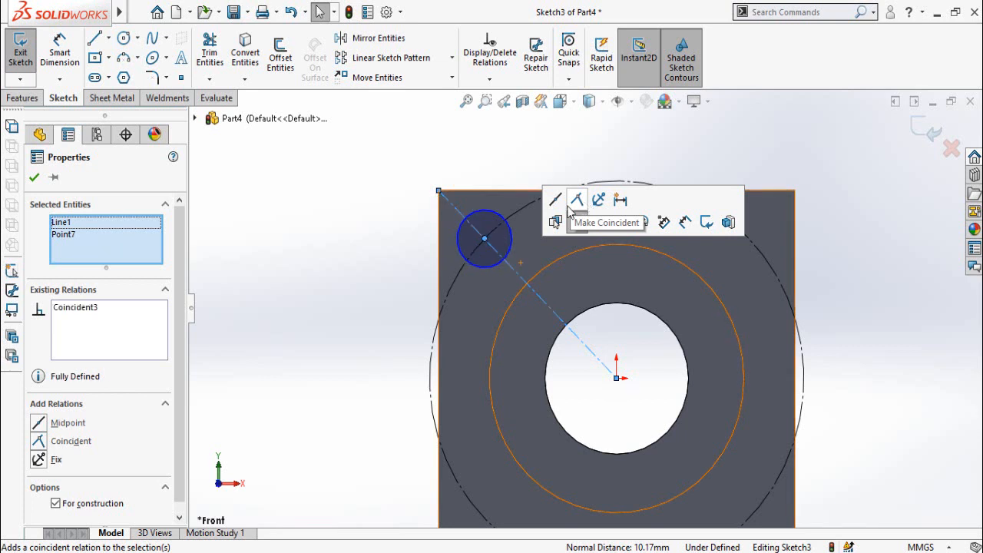
left_click(319, 324)
Dimension the small bolt-hole circle's diameter as 27 mm
right_click_drag(319, 324, 316, 262)
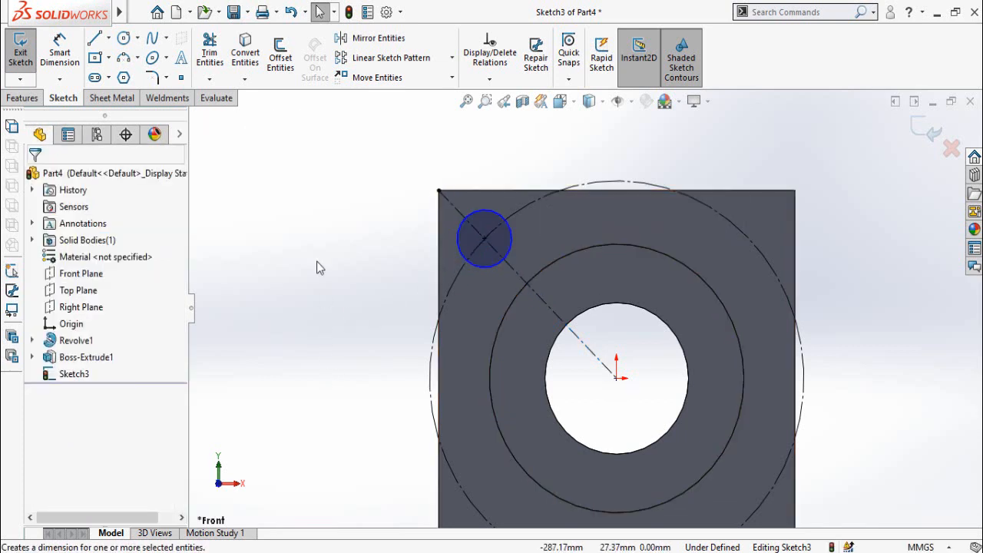
left_click(463, 256)
left_click(332, 324)
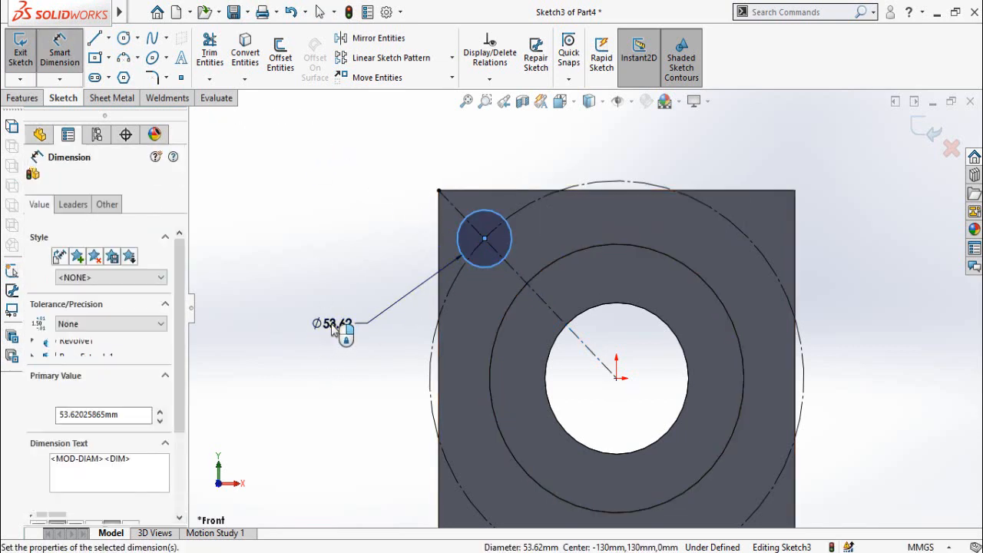
type("27")
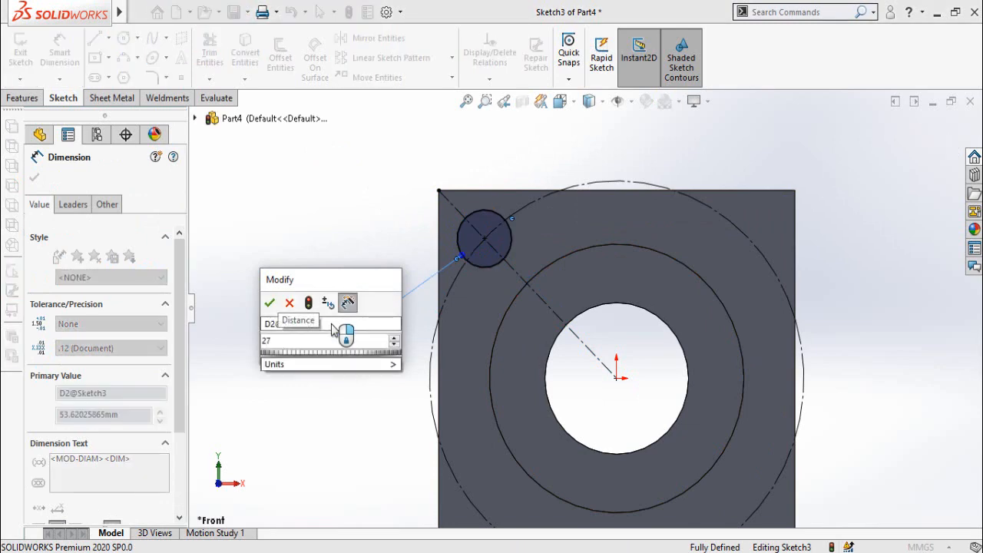
key("Return")
key("f")
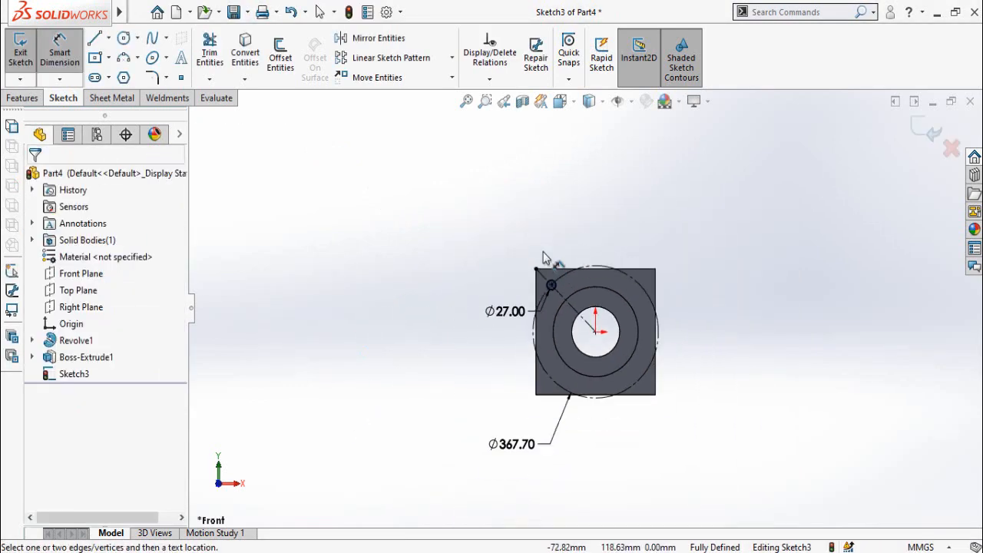
scroll(668, 445, "down", 1)
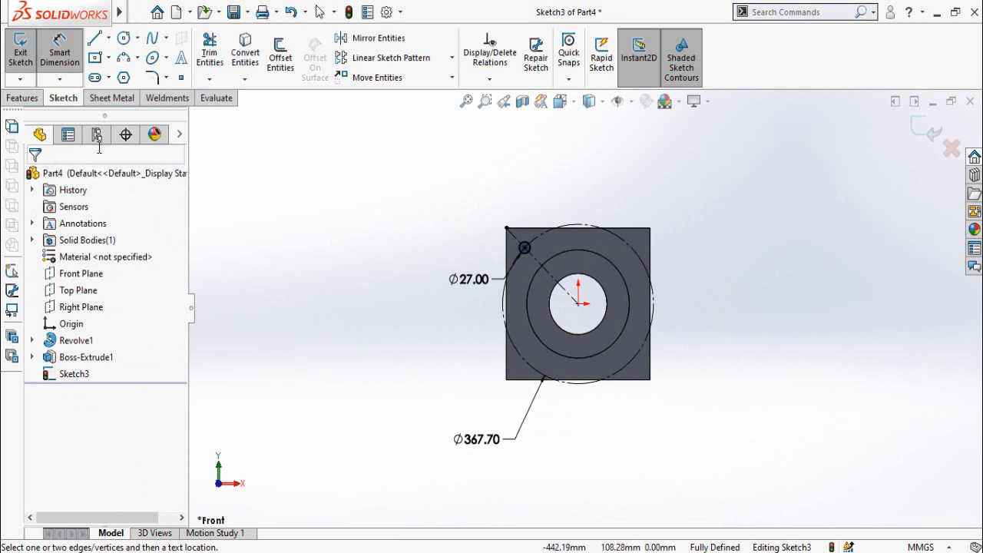
Cut-extrude the bolt-hole circle through the flange with a blind depth of 231 mm
left_click(21, 98)
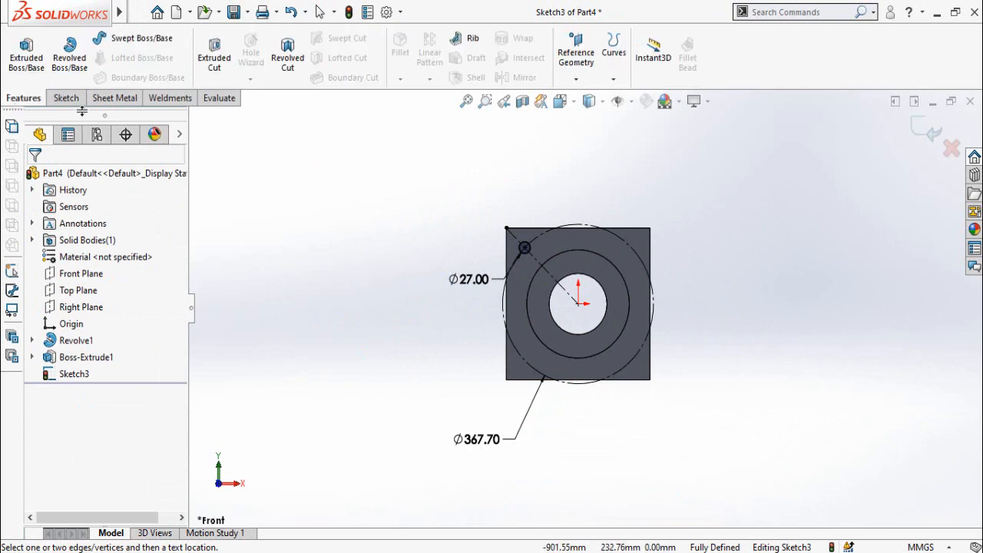
left_click(215, 58)
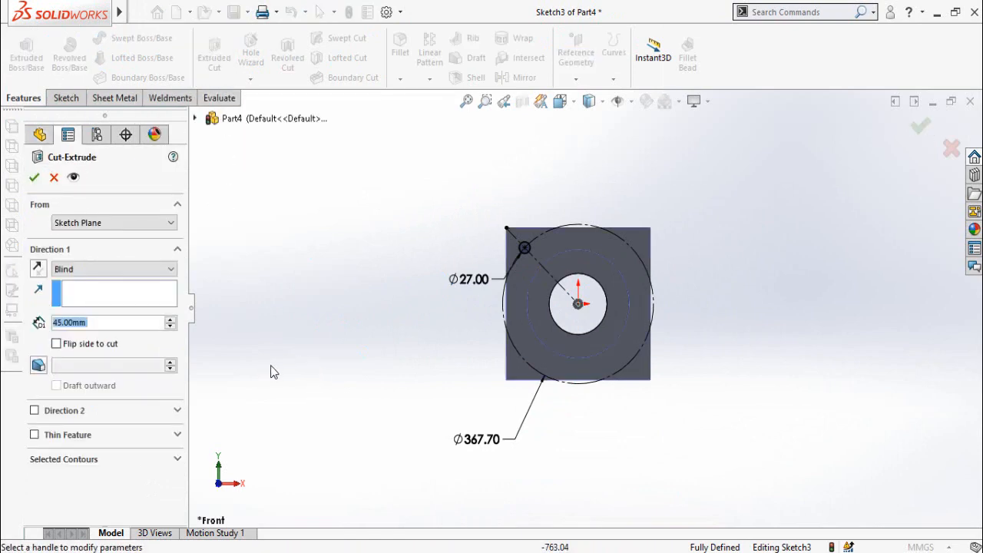
middle_click_drag(391, 338, 365, 492)
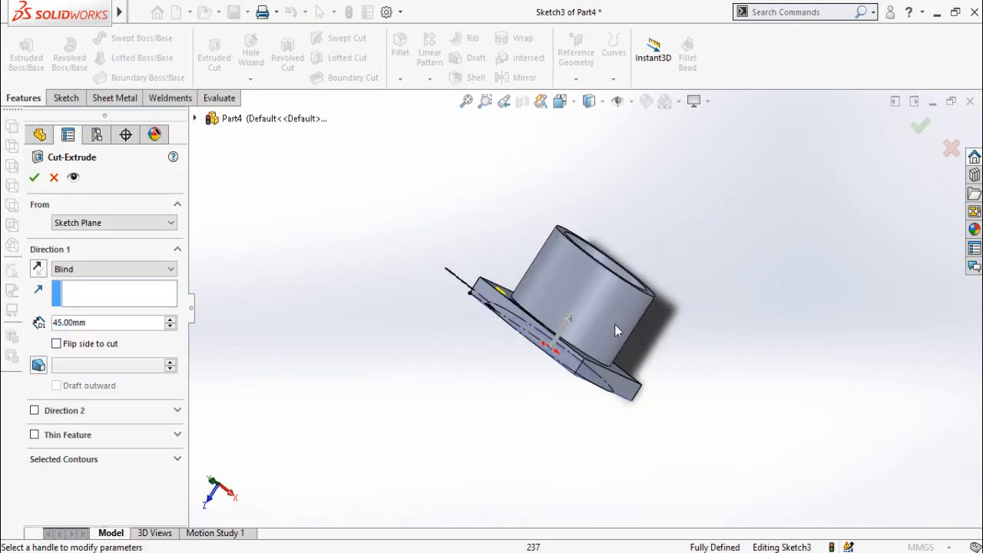
left_click(565, 326)
left_click(610, 275)
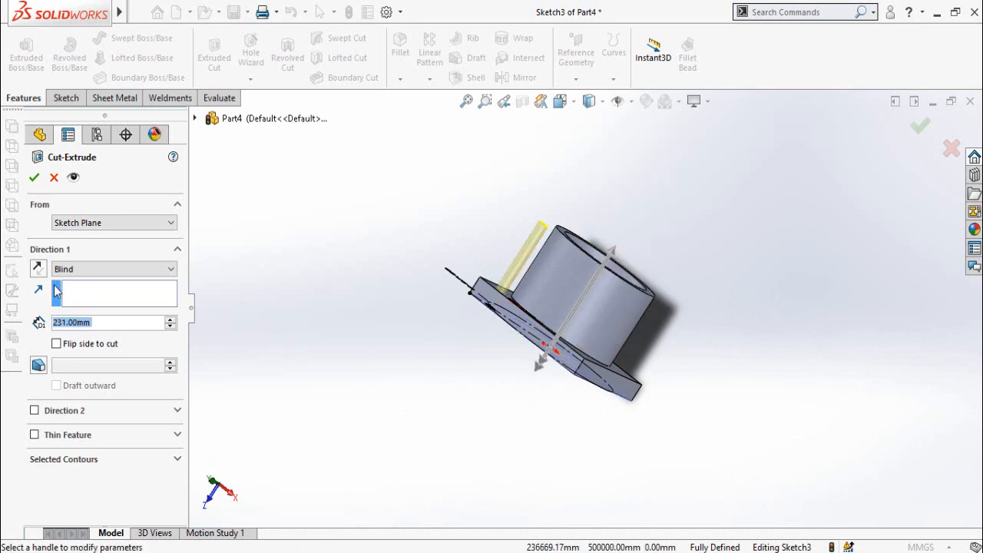
left_click(34, 178)
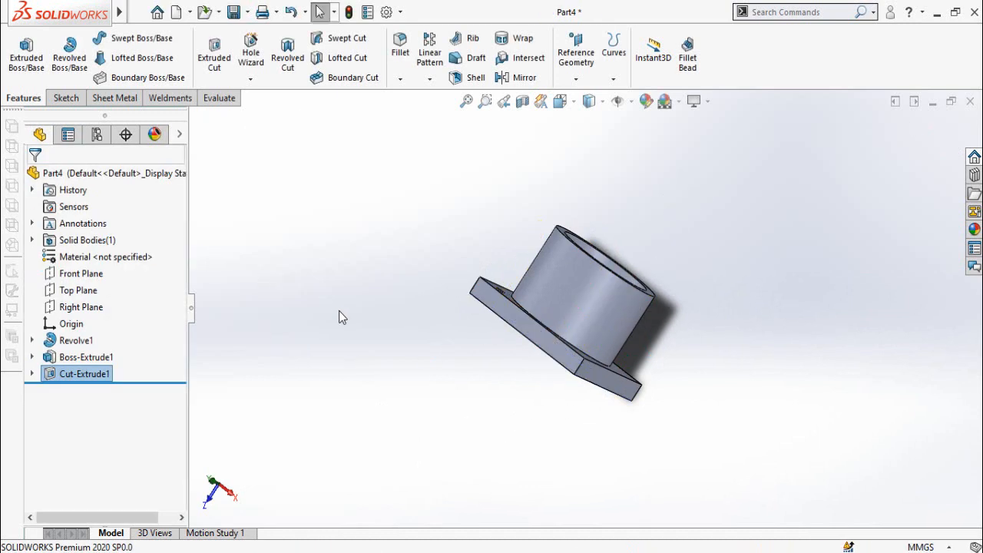
middle_click_drag(380, 375, 428, 169)
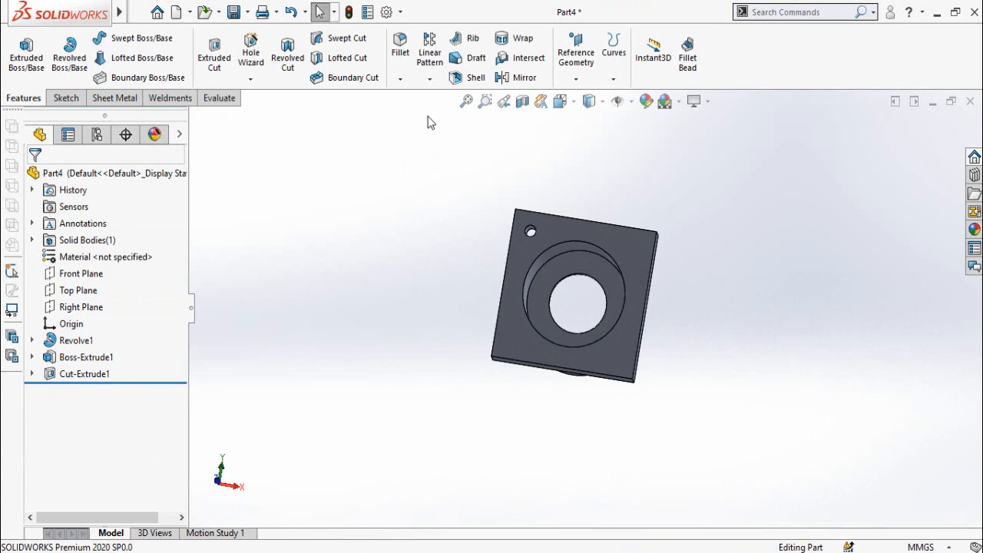
Circular-pattern the bolt hole around the flange's central circular recess edge with 4 equally spaced instances over 360 degrees
left_click(429, 80)
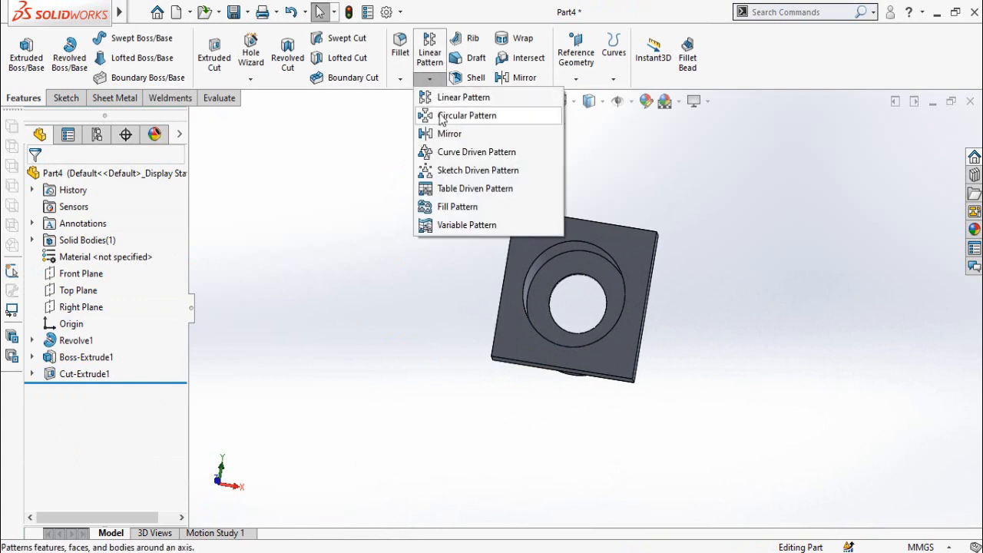
left_click(443, 117)
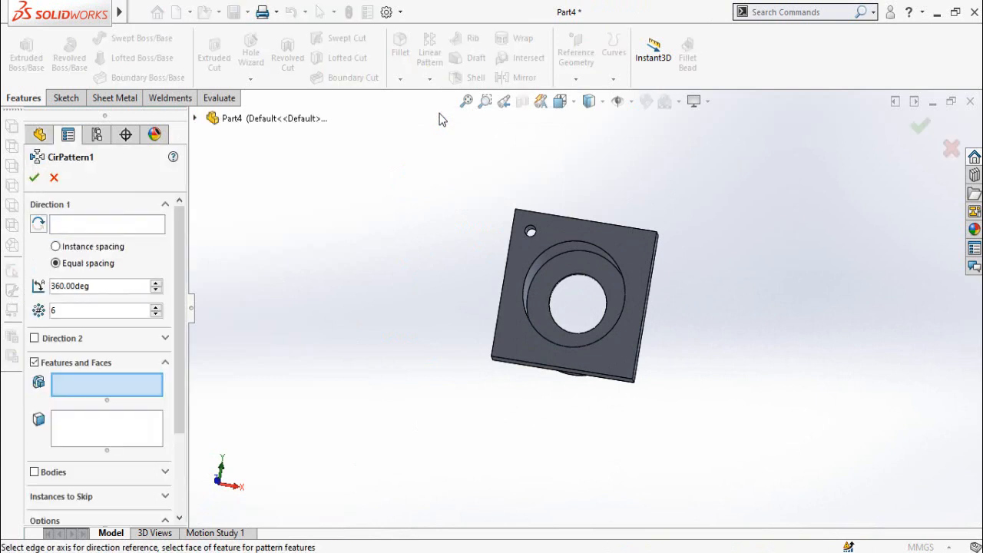
scroll(607, 196, "down", 5)
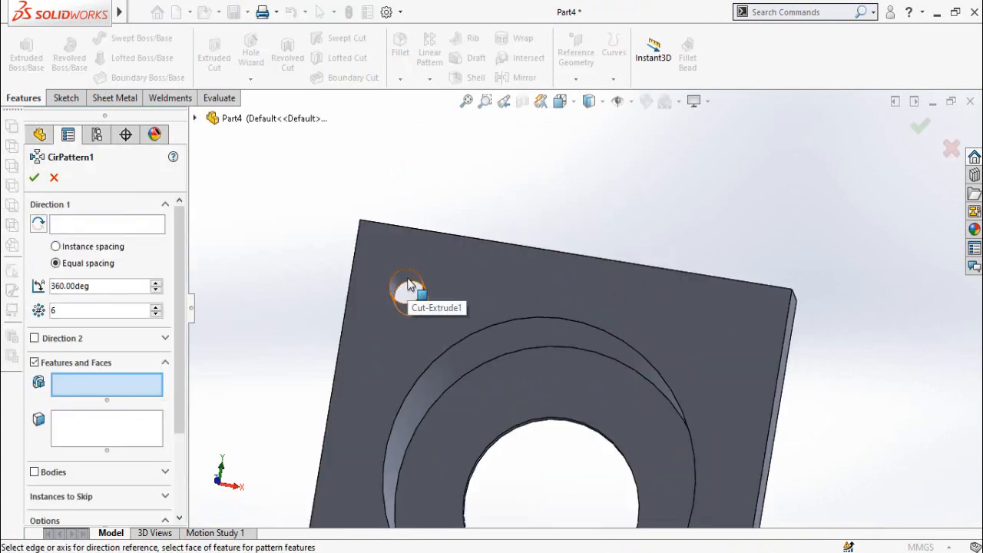
left_click(408, 285)
scroll(641, 322, "up", 4)
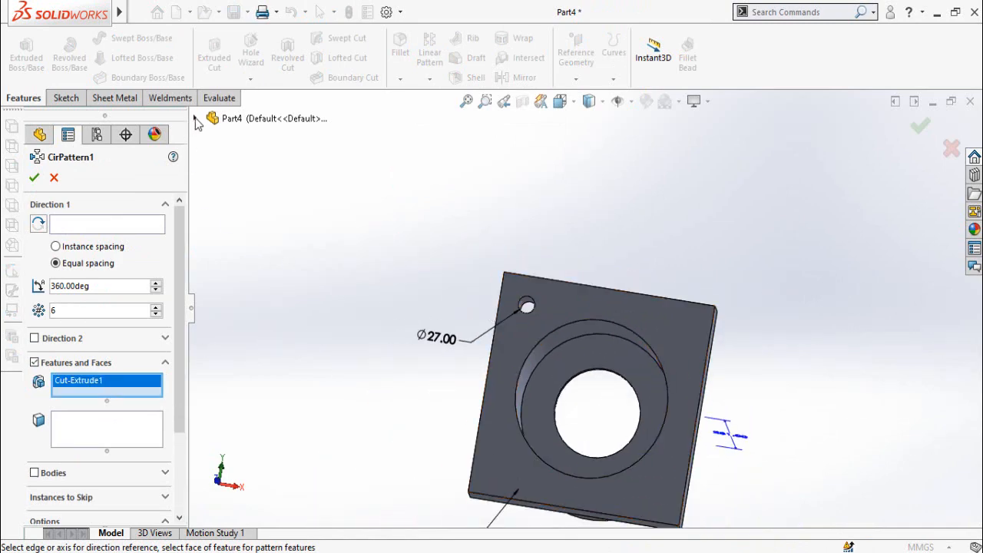
left_click(84, 224)
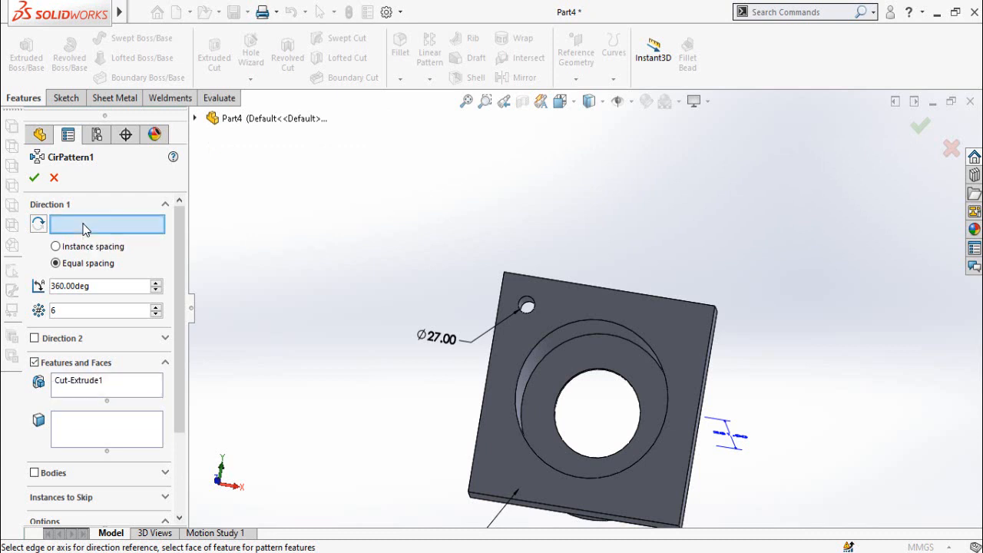
left_click(580, 330)
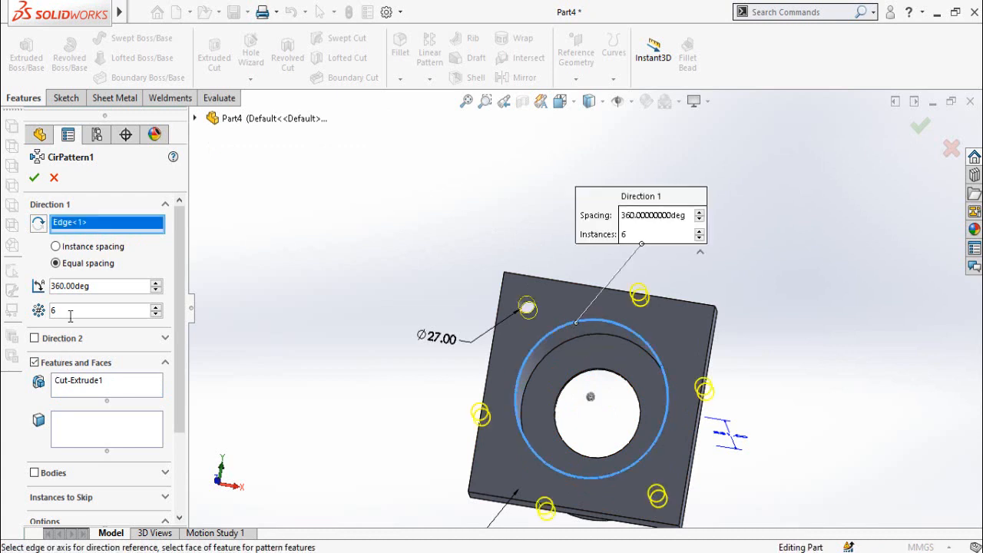
type("4")
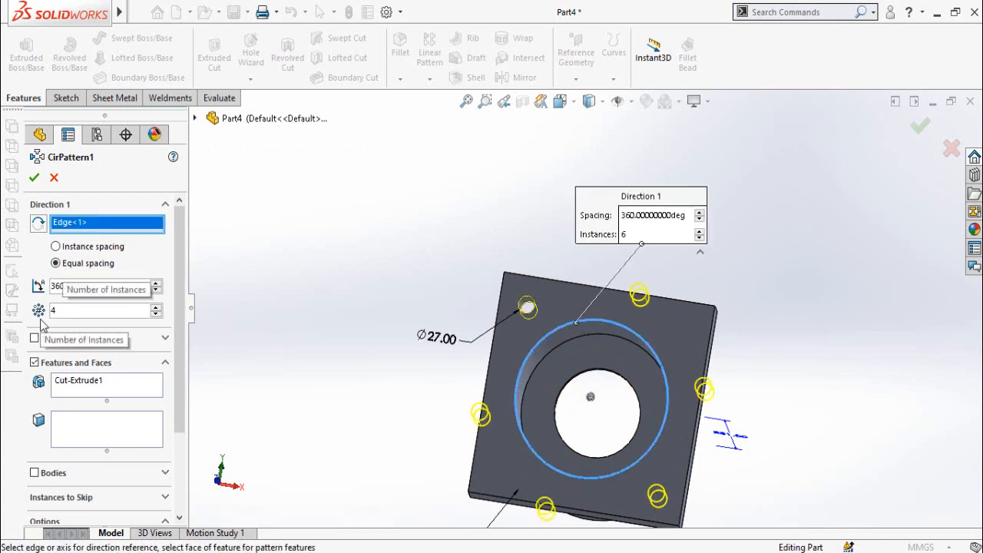
left_click(33, 178)
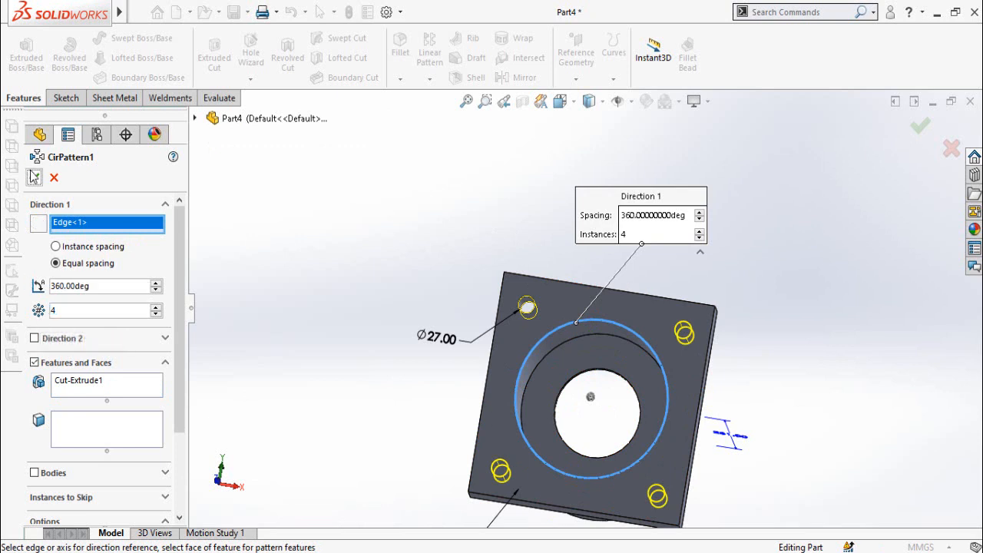
left_click(338, 332)
scroll(482, 275, "up", 3)
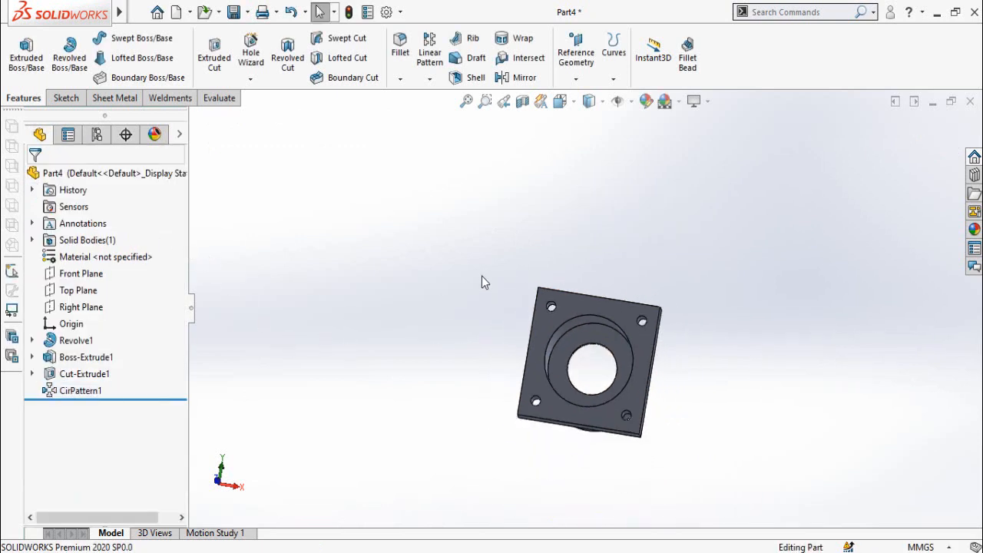
mouse_move(481, 276)
middle_mouse_down()
mouse_move(468, 339)
mouse_move(457, 310)
mouse_move(465, 300)
mouse_move(303, 330)
mouse_move(285, 304)
mouse_move(287, 315)
middle_mouse_up()
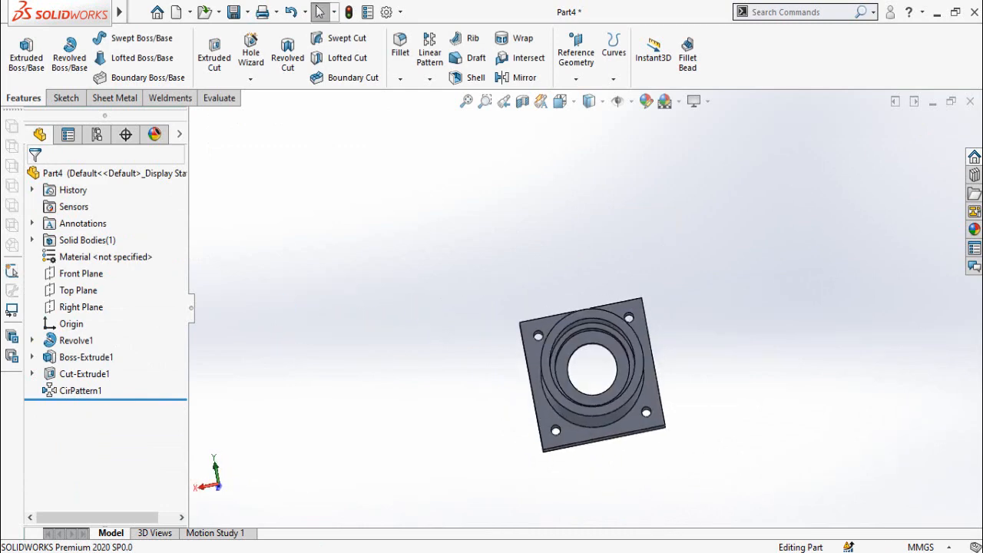
Switch to the PDF drawing in the browser, check the housing's M10 tapped-hole specifications, and return to SolidWorks
key("alt+Tab")
scroll(384, 304, "down", 2)
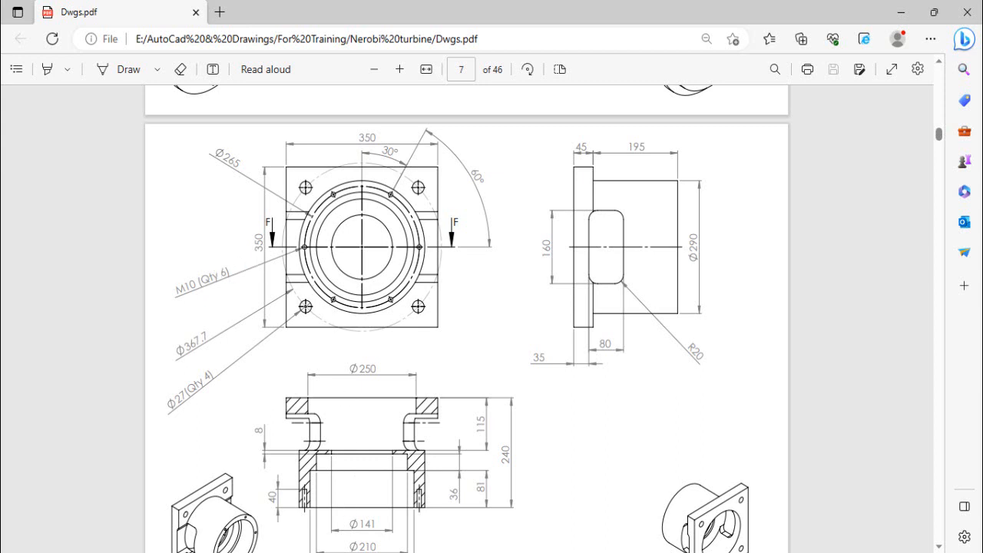
left_click(444, 503)
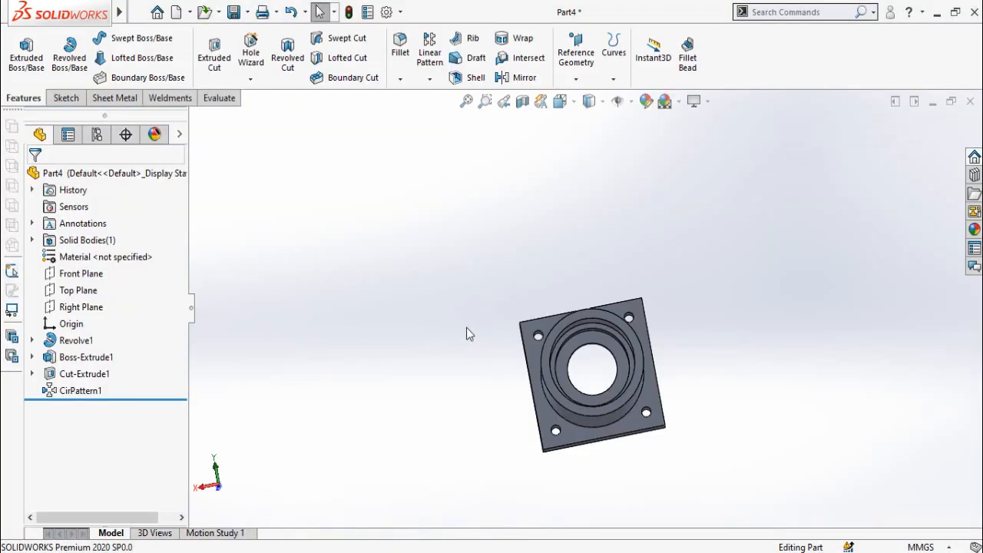
Start a Hole Wizard straight-tap hole using the ISO Bottoming Tapped Hole type and size M10
left_click(251, 46)
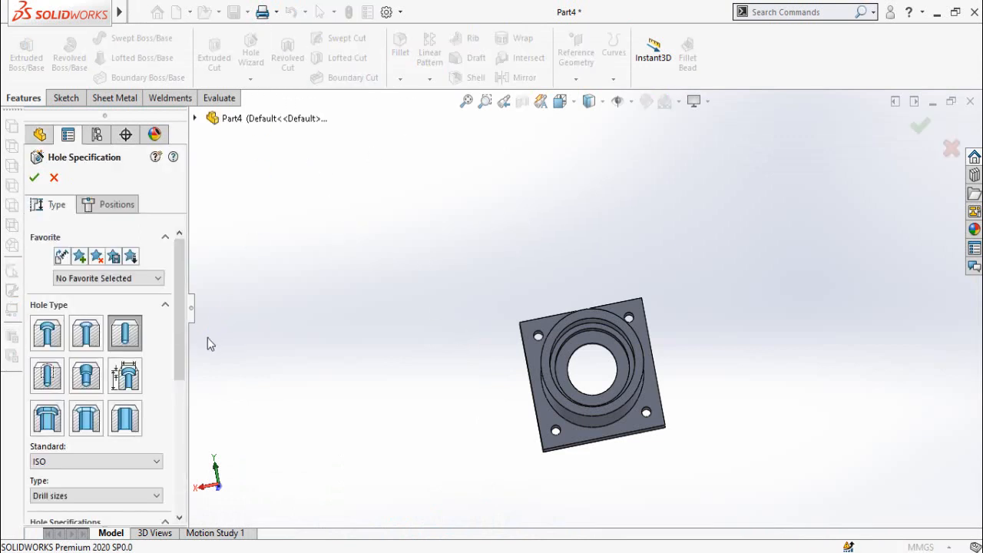
scroll(183, 299, "down", 2)
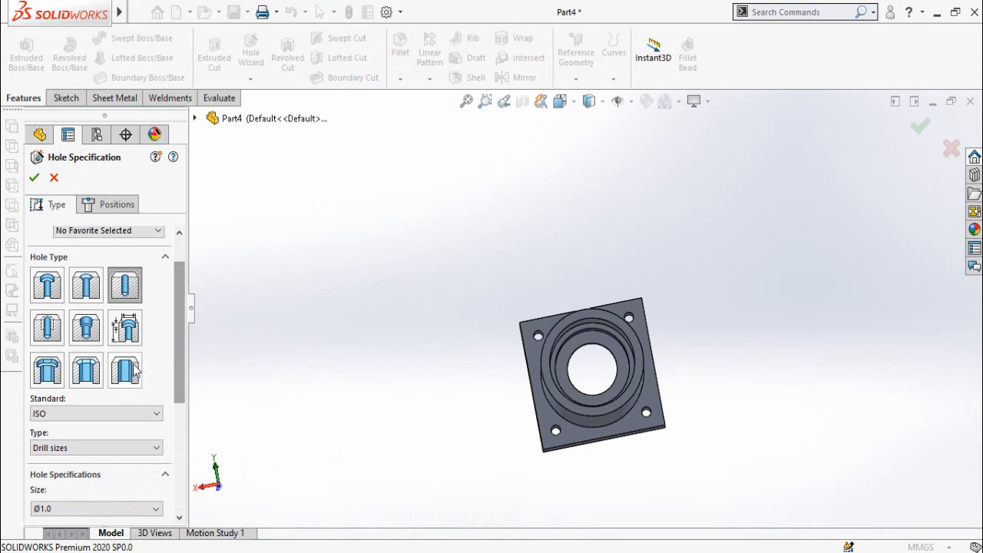
left_click(45, 334)
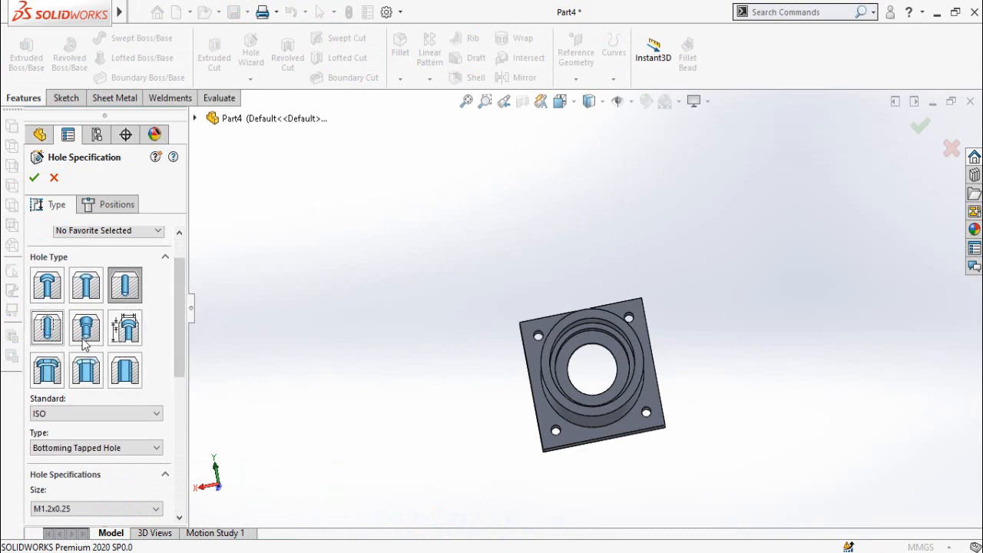
left_click_drag(176, 281, 177, 364)
left_click(154, 376)
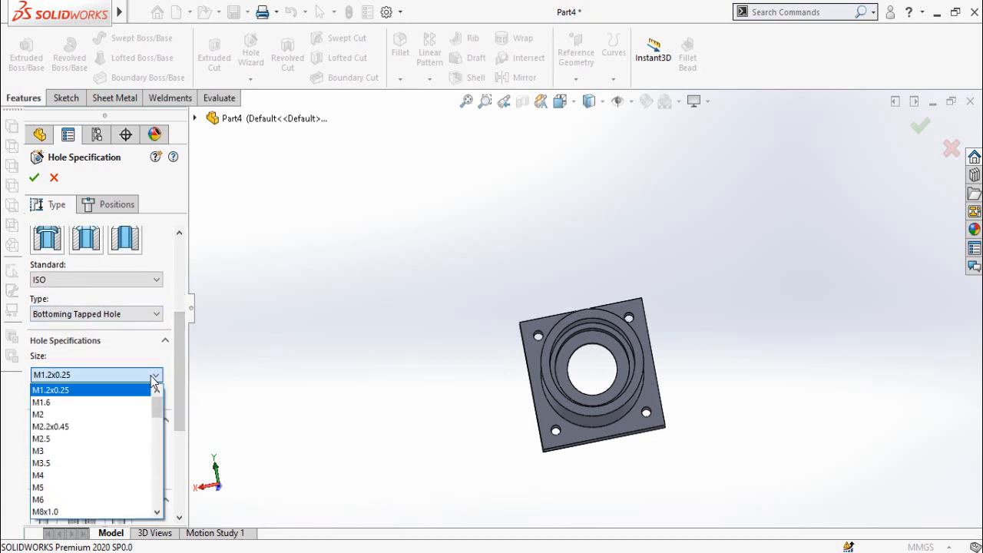
scroll(123, 458, "down", 5)
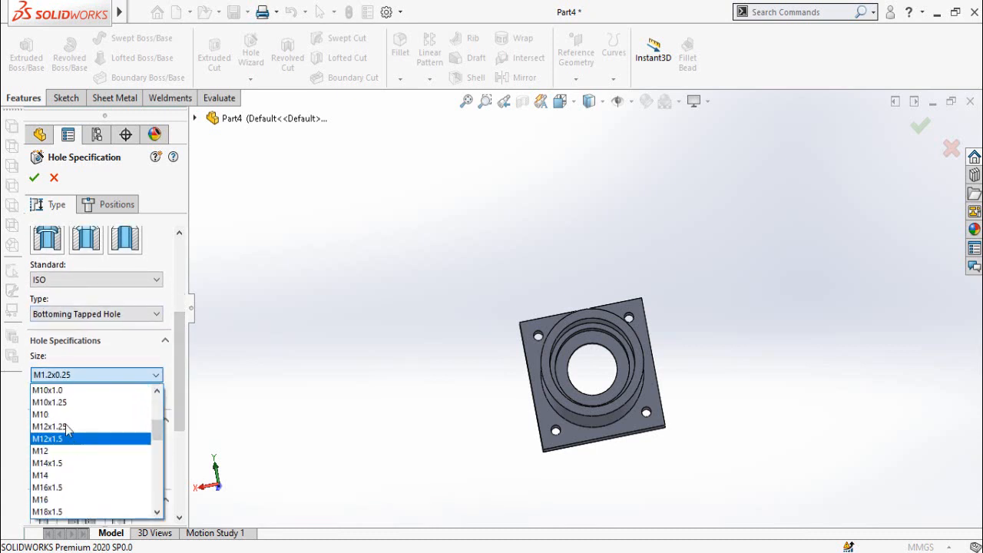
left_click(60, 416)
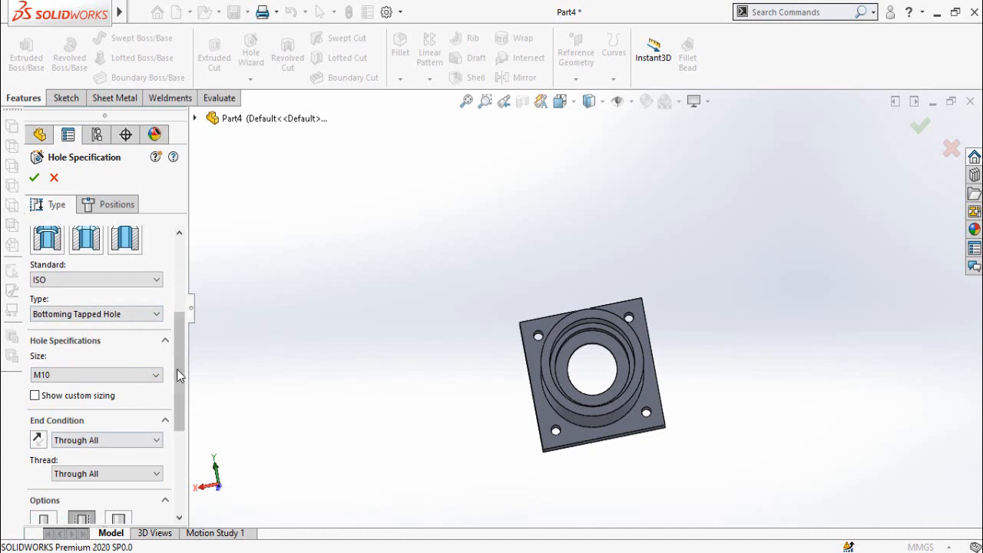
Set the tapped hole's end condition to Blind with a thread depth of 40 mm
scroll(180, 384, "down", 2)
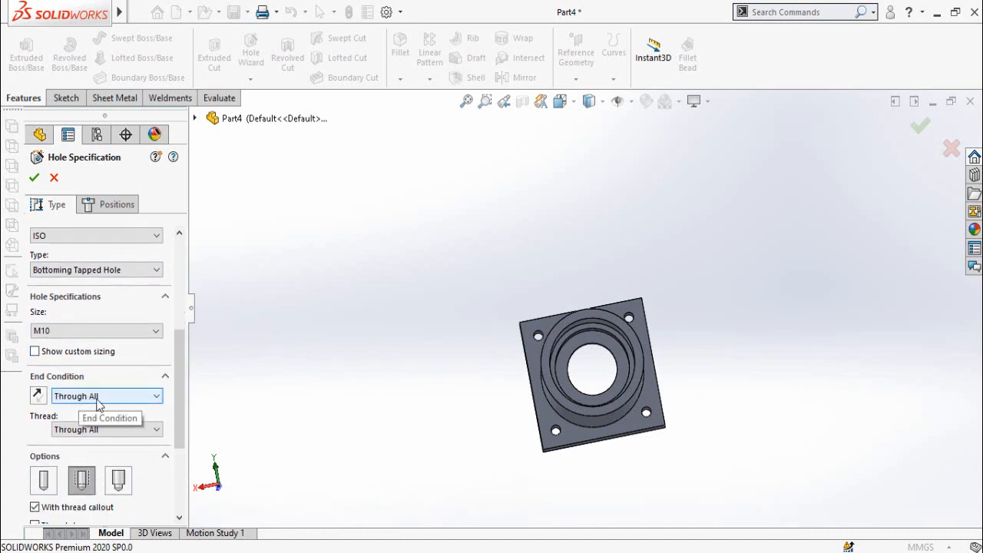
left_click(100, 397)
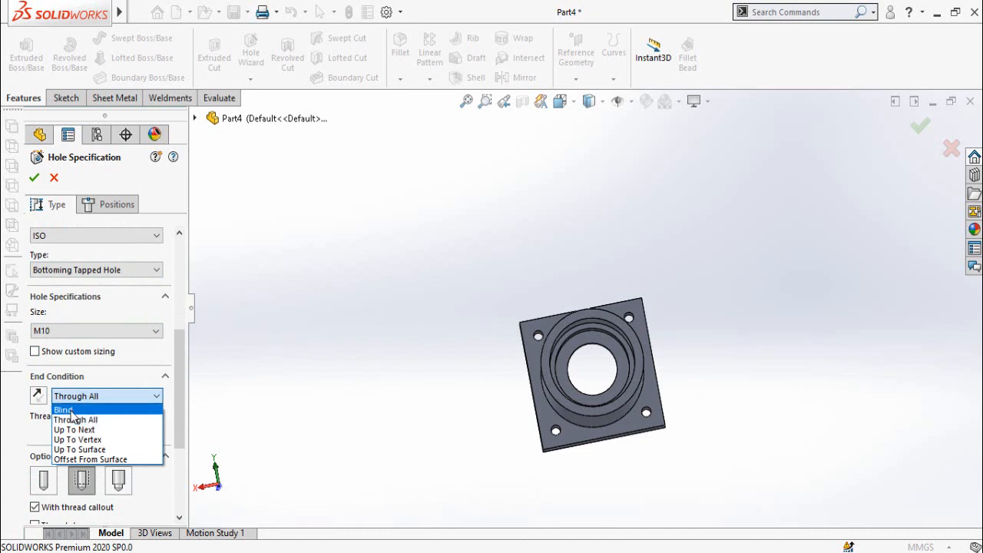
left_click(72, 412)
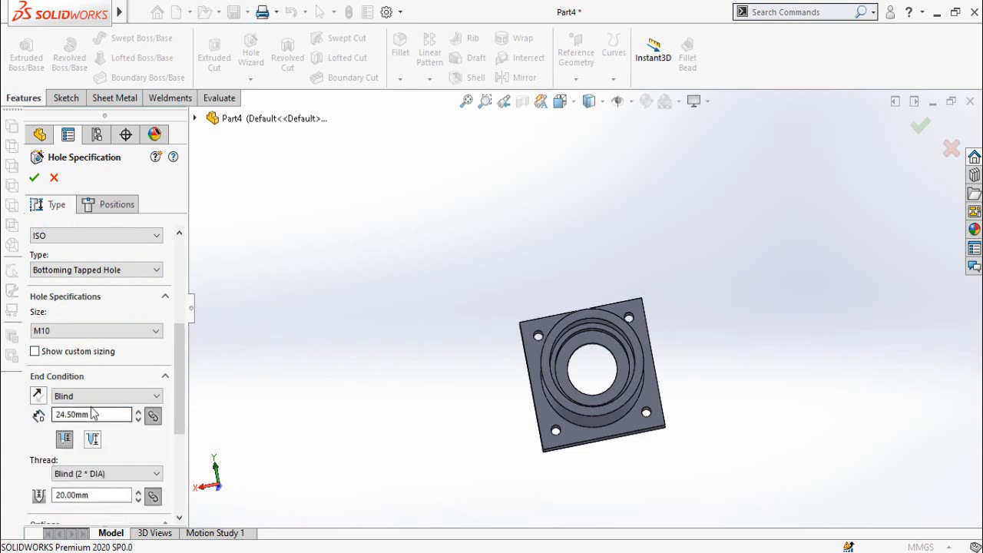
left_click_drag(178, 357, 183, 380)
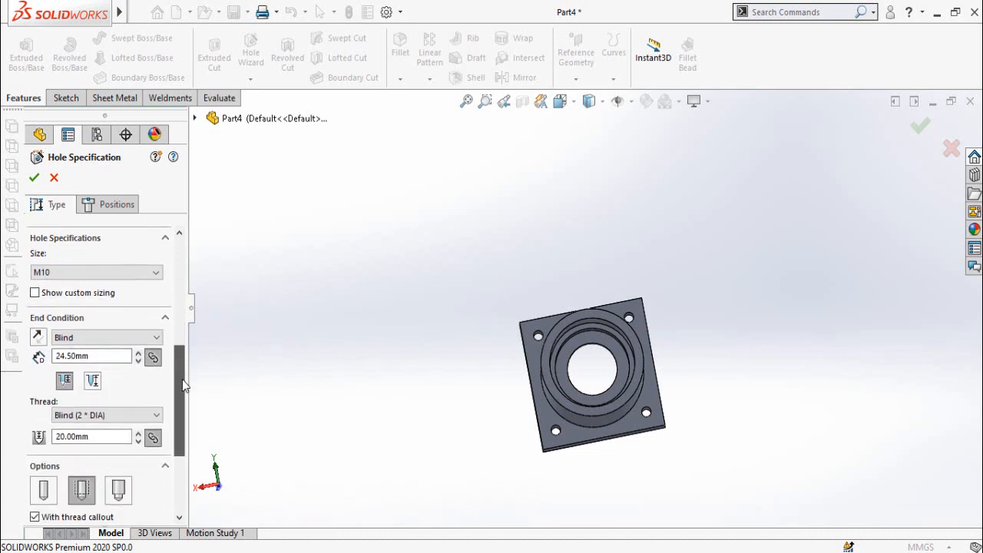
scroll(172, 374, "down", 1)
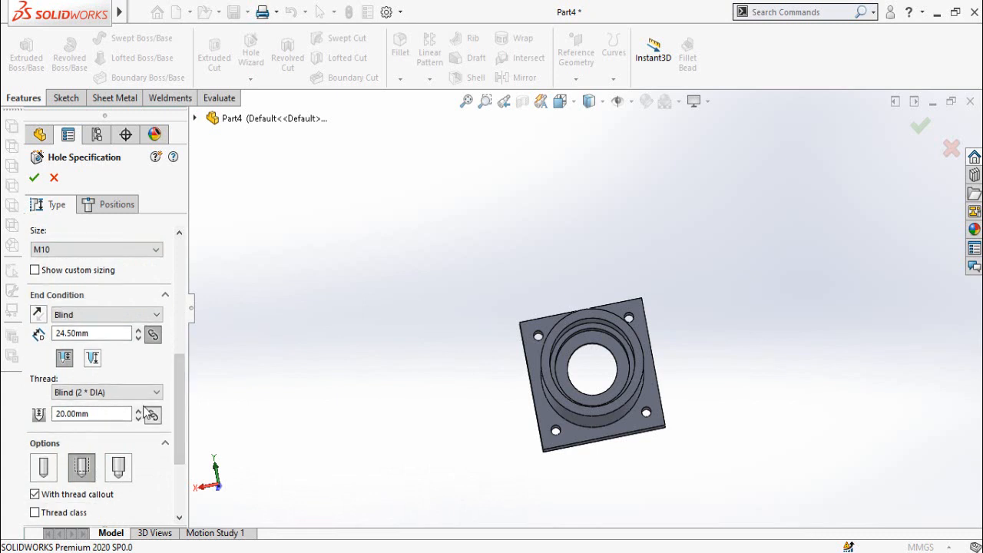
double_click(76, 414)
type("40")
left_click_drag(183, 408, 185, 464)
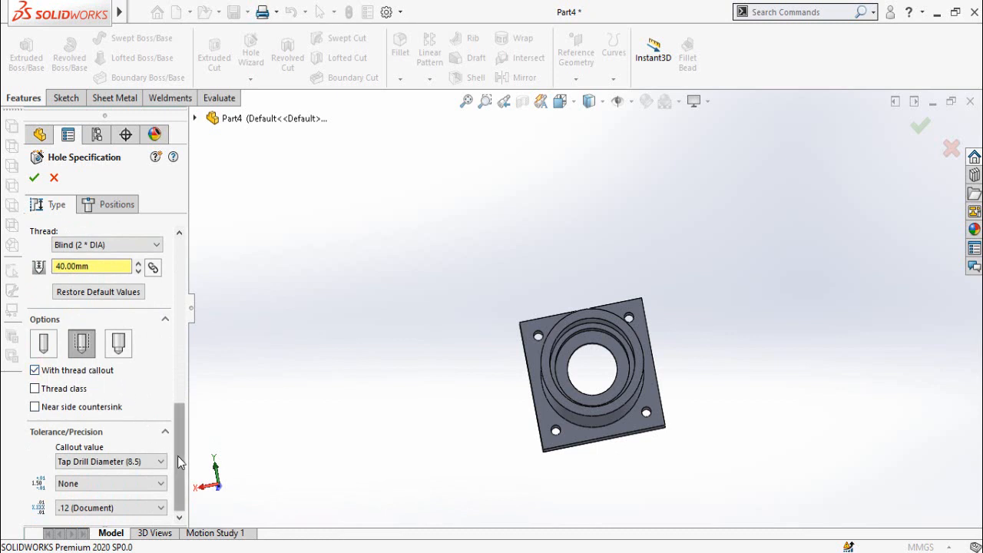
left_click_drag(178, 456, 184, 269)
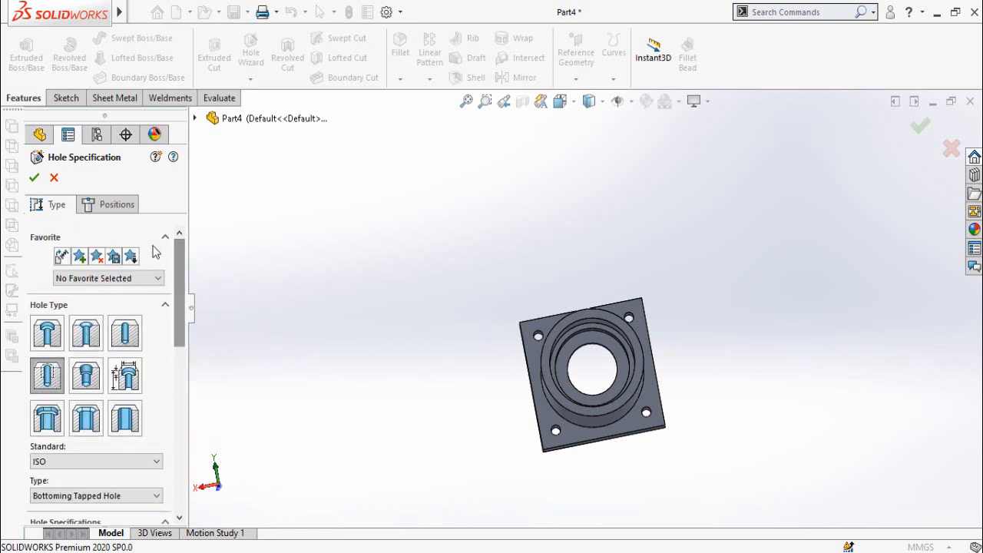
Choose the square flange's face for the hole position and sketch an origin-centred construction circle about 265 mm in diameter on it
left_click(117, 206)
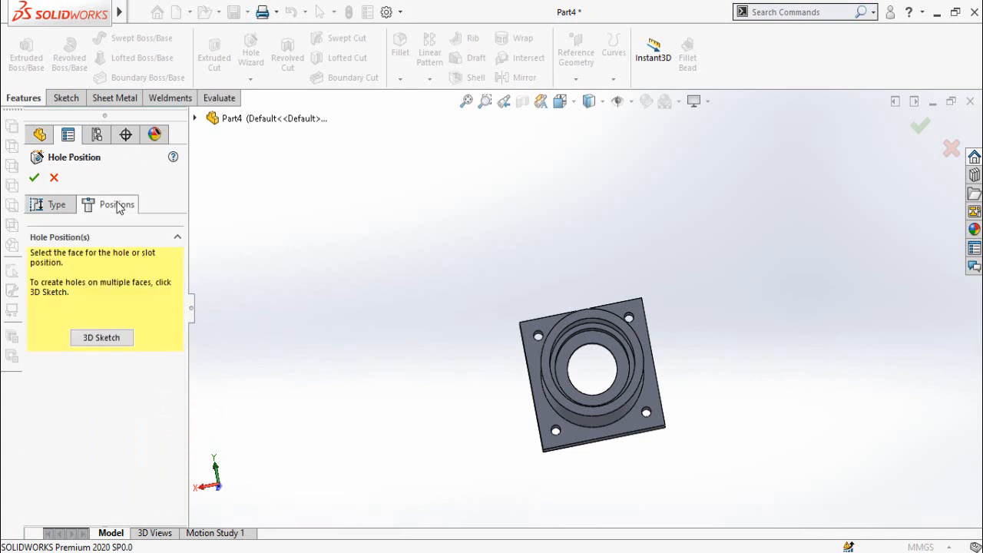
scroll(539, 312, "down", 4)
left_click(542, 313)
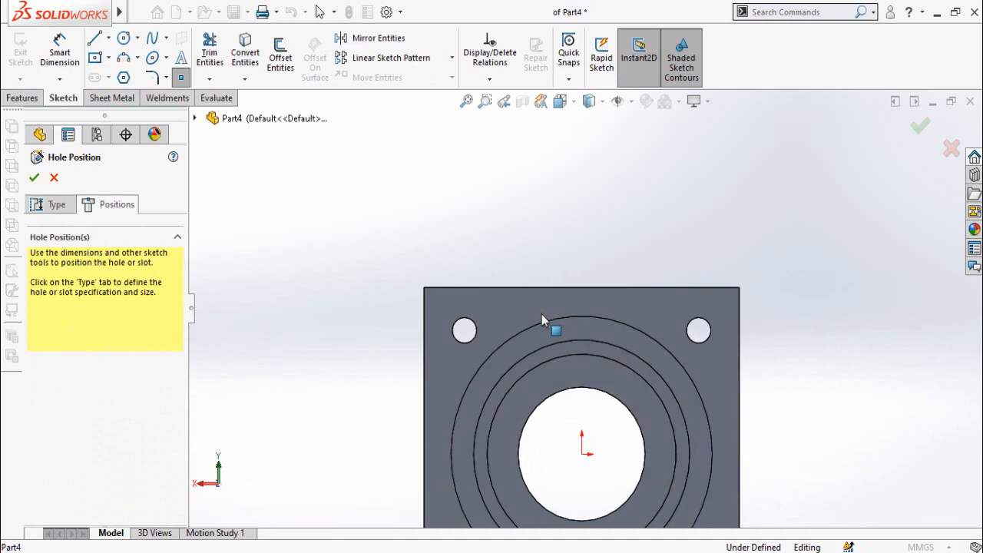
right_click_drag(547, 318, 596, 321)
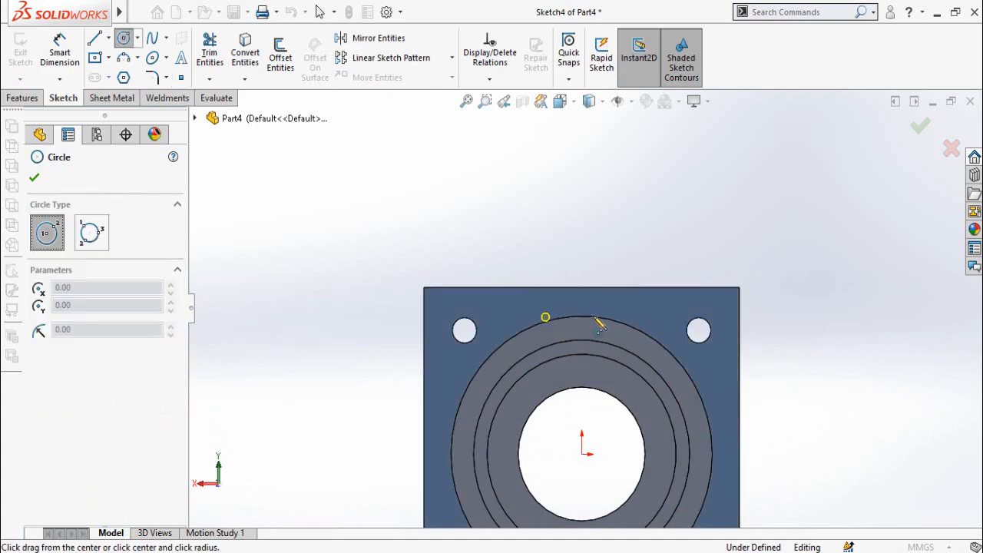
left_click(583, 455)
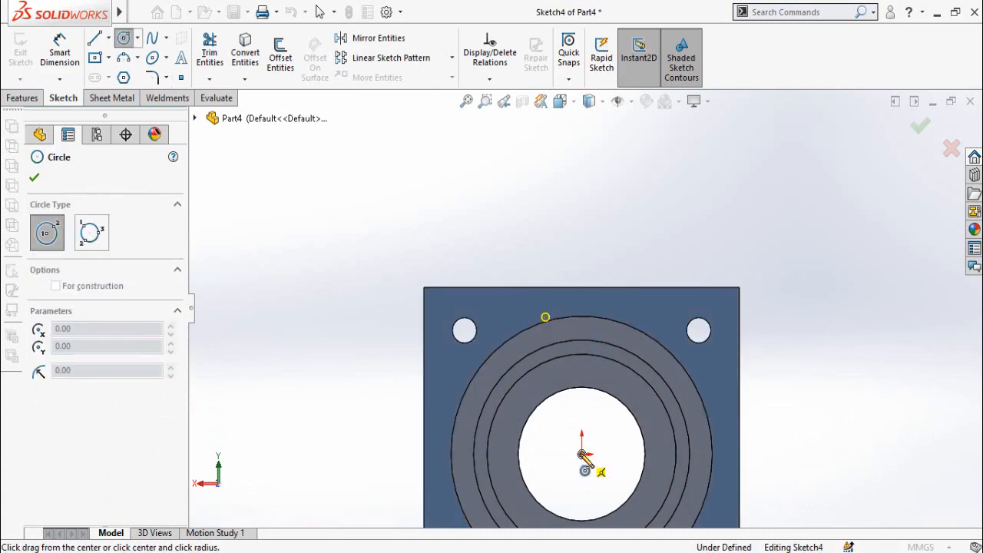
left_click(623, 336)
scroll(607, 338, "up", 2)
scroll(570, 407, "up", 1)
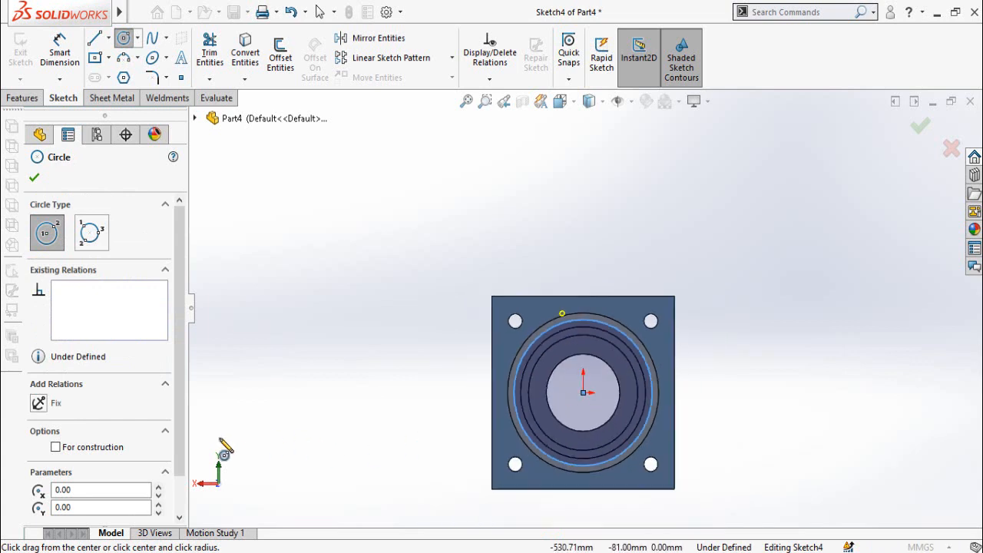
left_click(55, 447)
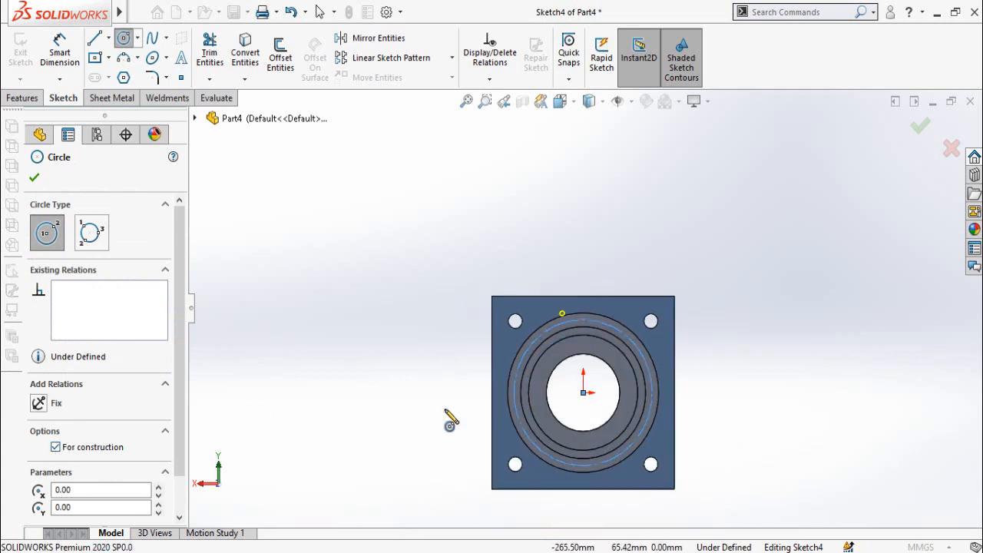
Dimension the construction circle's diameter as 265 mm
right_click_drag(433, 447, 439, 176)
left_click(528, 446)
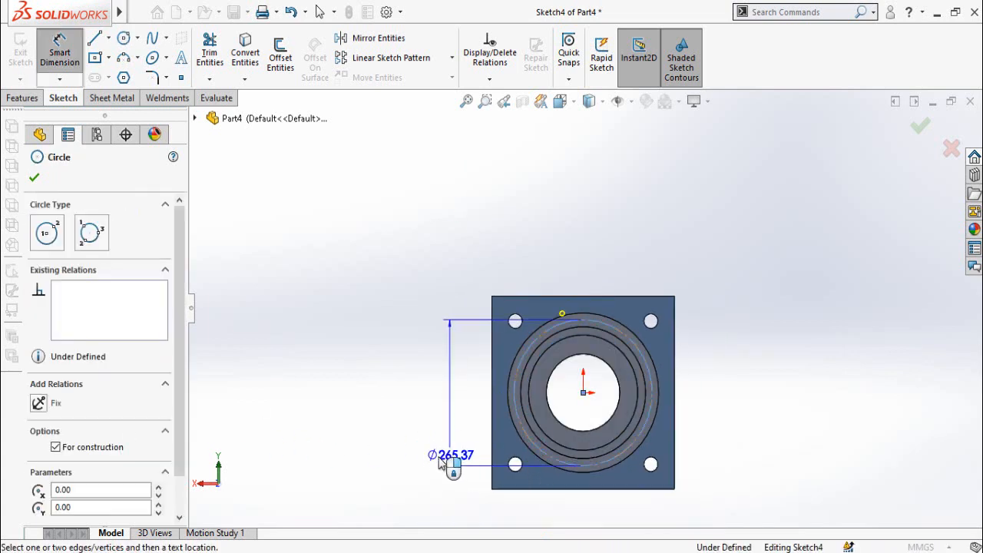
left_click(400, 308)
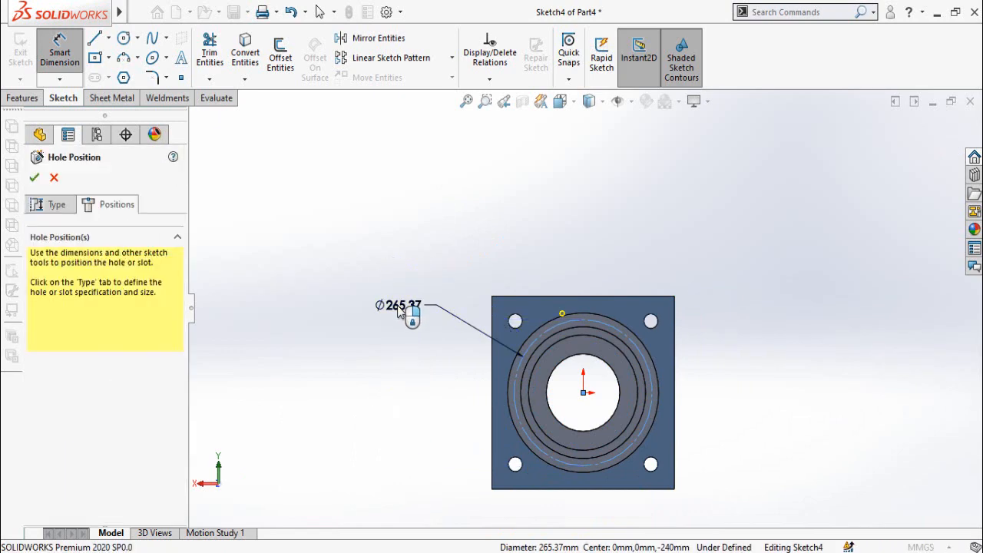
type("260")
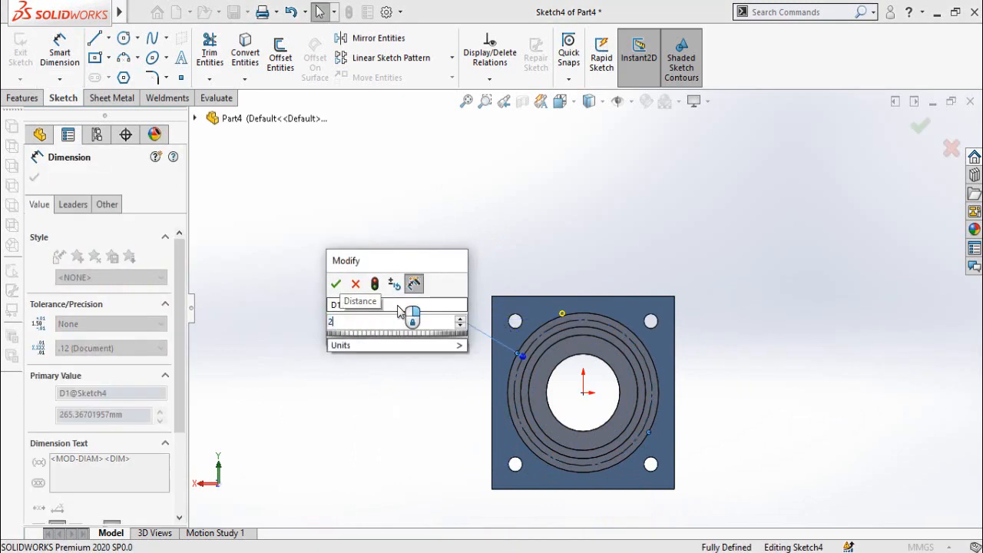
key("Return")
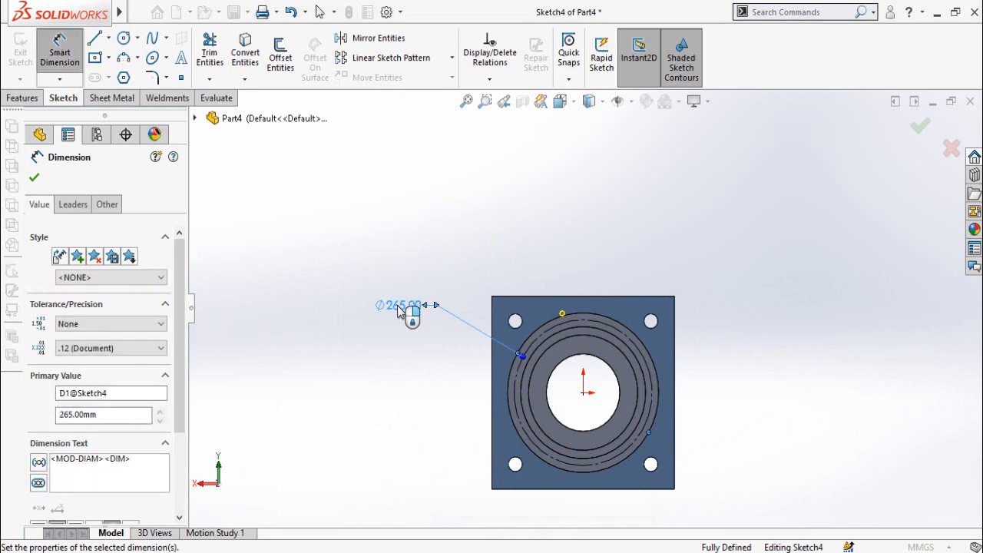
Sketch a vertical centreline about 229 mm long from above the flange to the origin, and an angled one from the origin to the construction circle
scroll(684, 345, "down", 3)
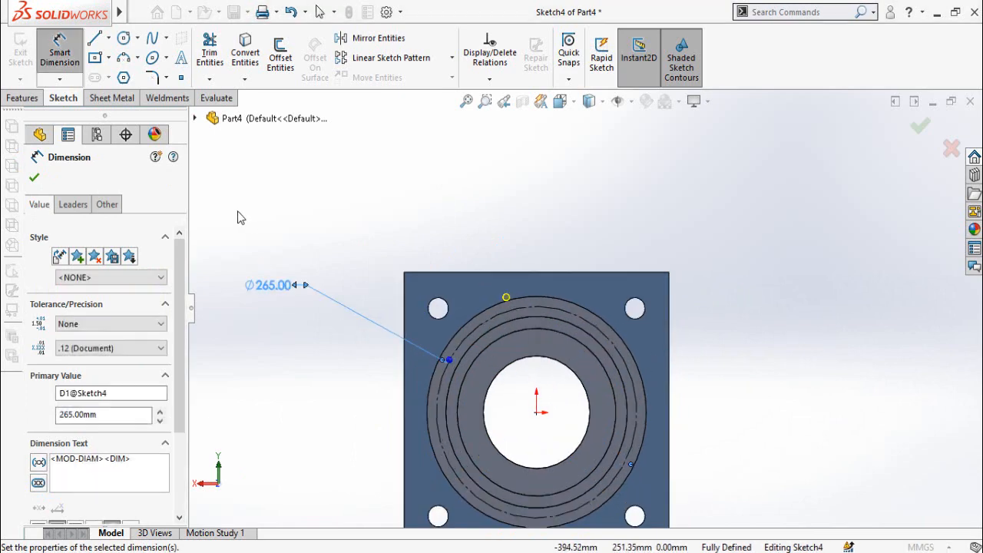
left_click(109, 37)
left_click(123, 76)
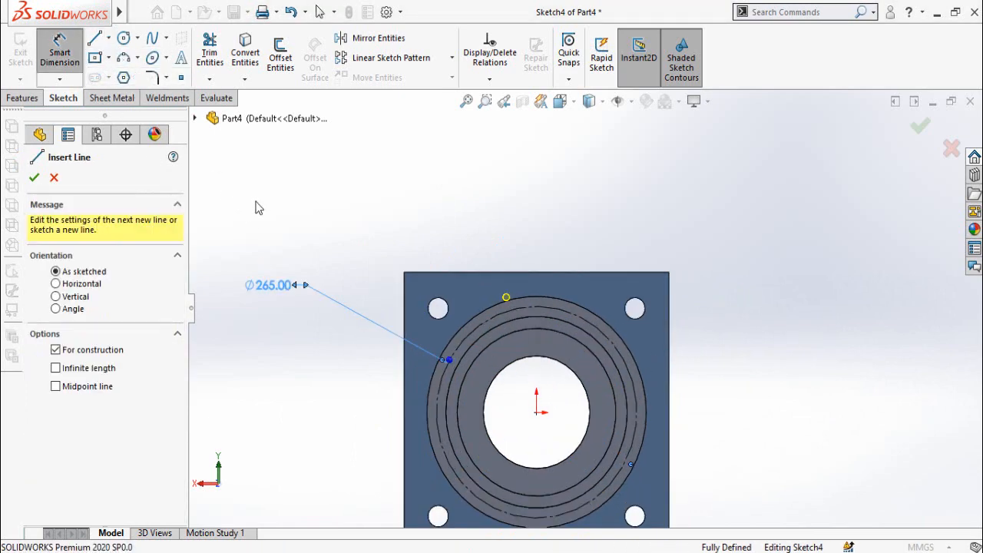
left_click(536, 229)
left_click(536, 414)
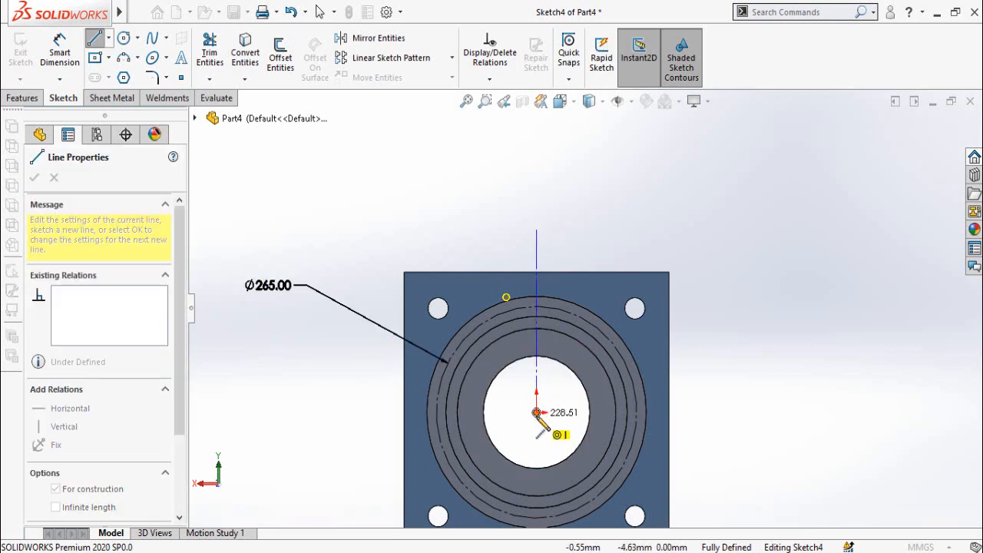
scroll(621, 321, "down", 4)
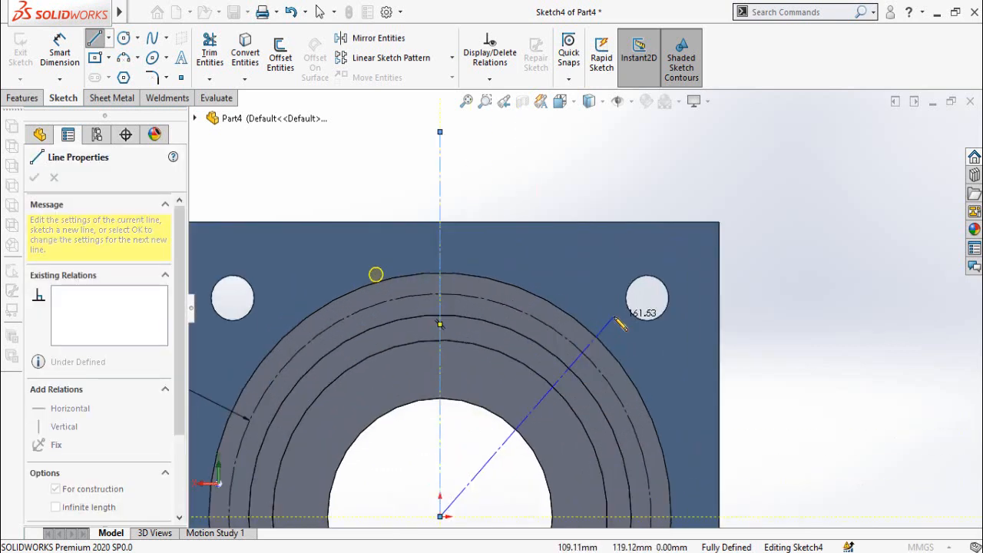
left_click(556, 332)
key("Escape")
key("Escape")
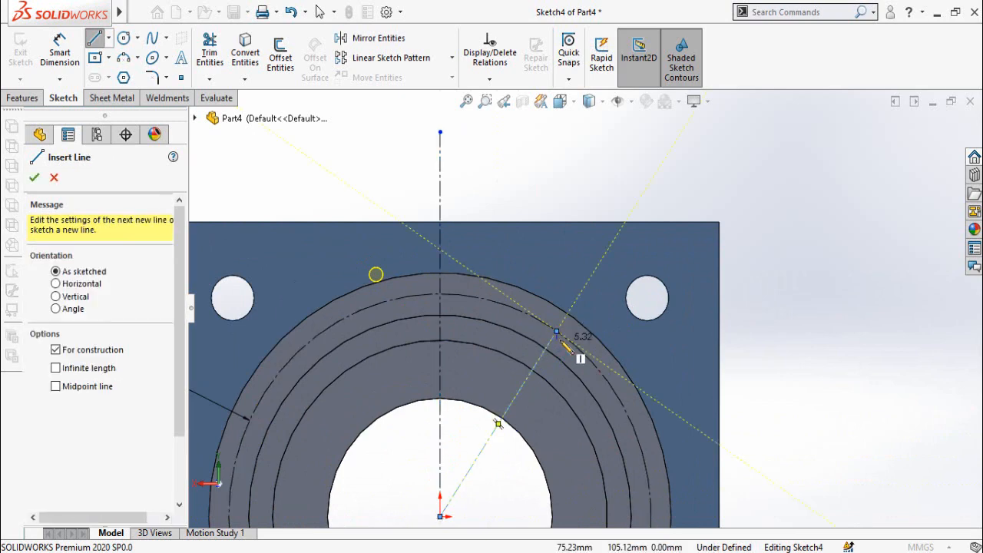
Dimension the angle between the vertical and angled centrelines as 30 degrees
key("d")
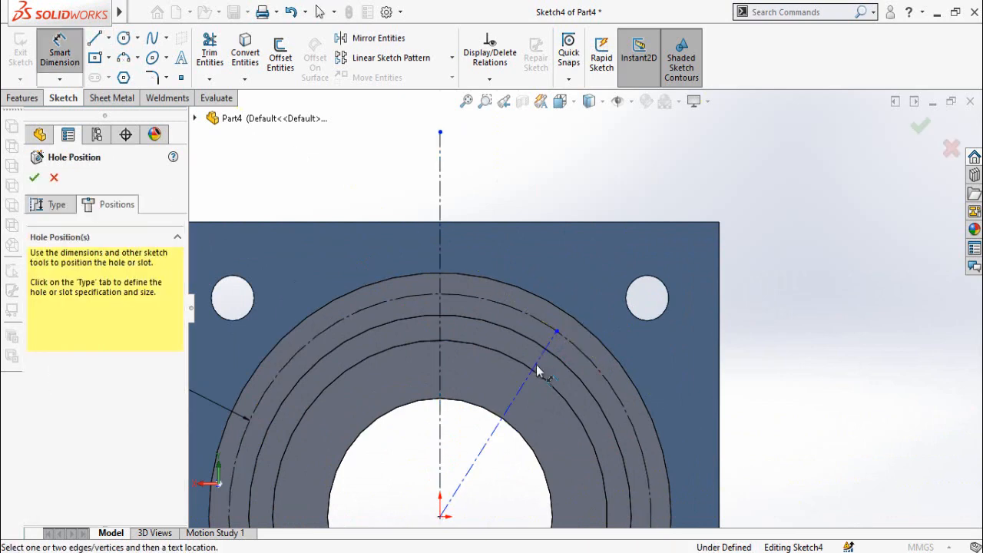
scroll(470, 386, "up", 1)
left_click(464, 353)
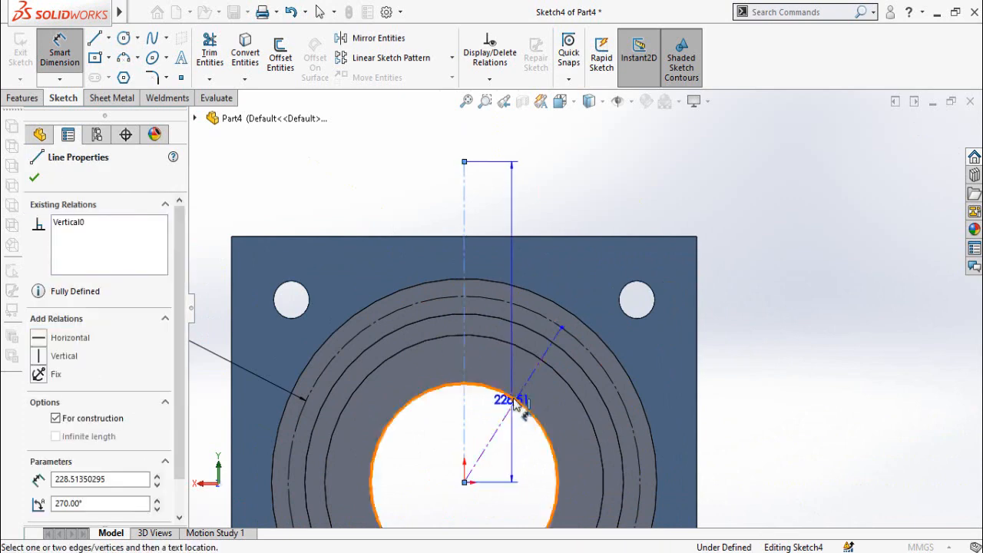
left_click(517, 401)
scroll(485, 380, "up", 1)
scroll(484, 388, "up", 1)
left_click(555, 235)
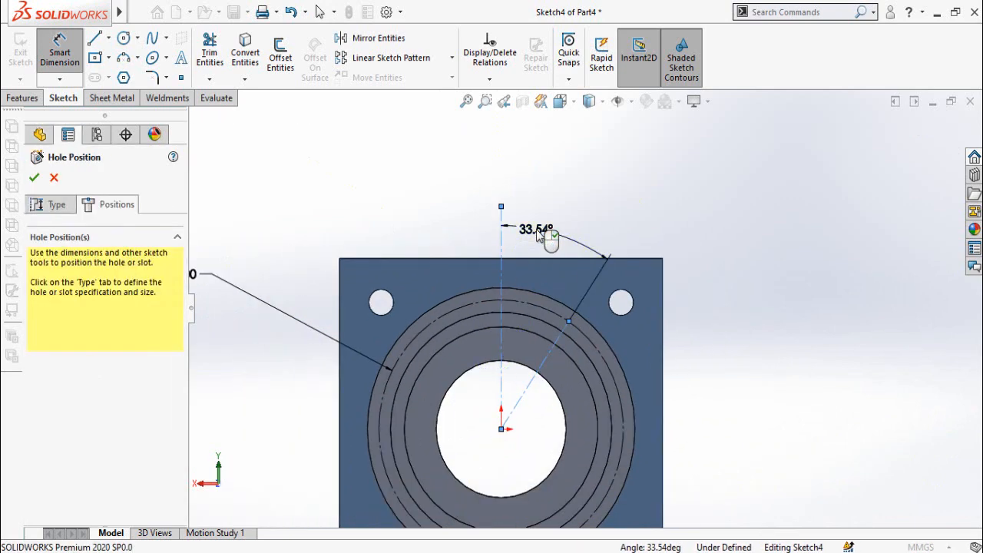
type("30")
key("Return")
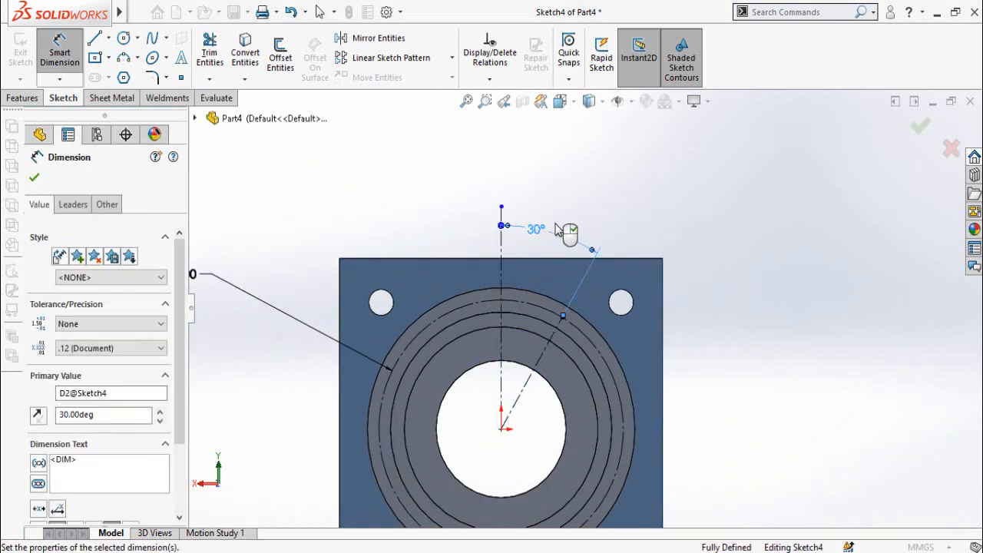
left_click(744, 427)
Place the M10 tapped hole at the intersection of the angled centreline and the 265 mm construction circle, and finish the hole
scroll(596, 366, "down", 1)
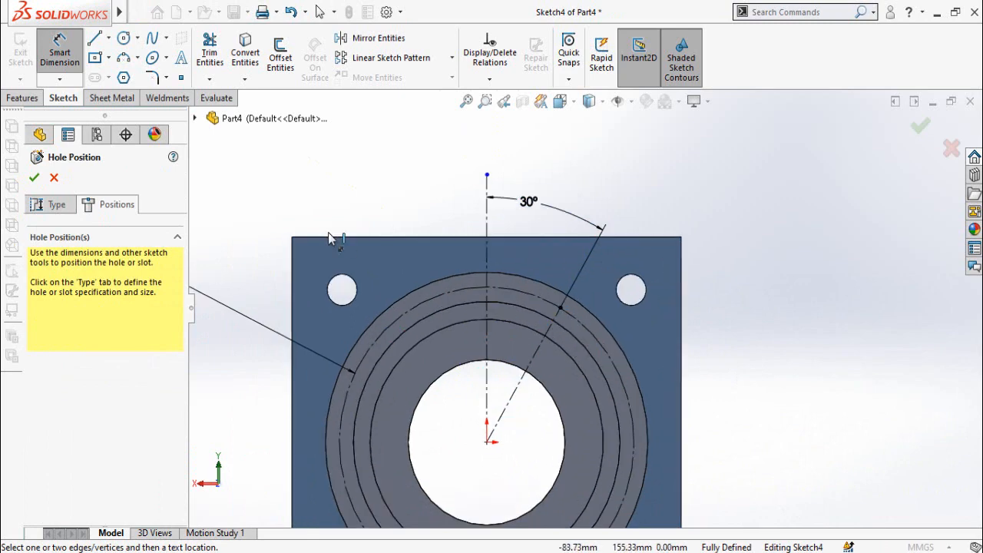
left_click(182, 78)
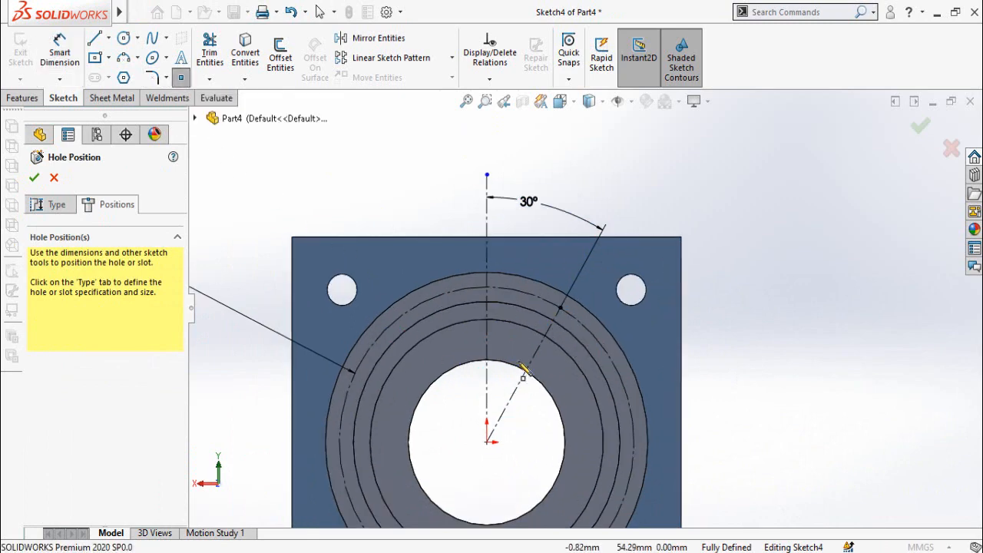
scroll(641, 336, "down", 2)
scroll(538, 315, "down", 2)
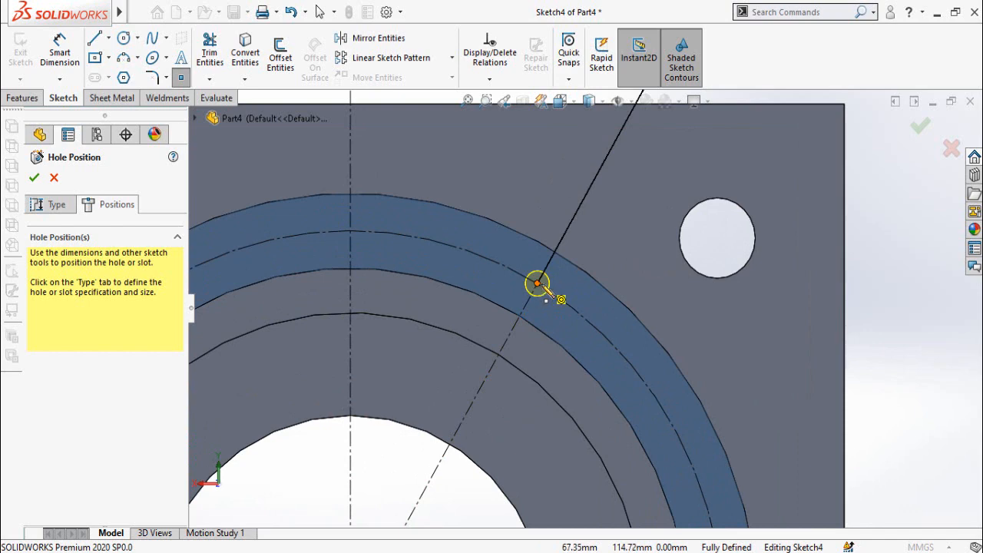
left_click(537, 284)
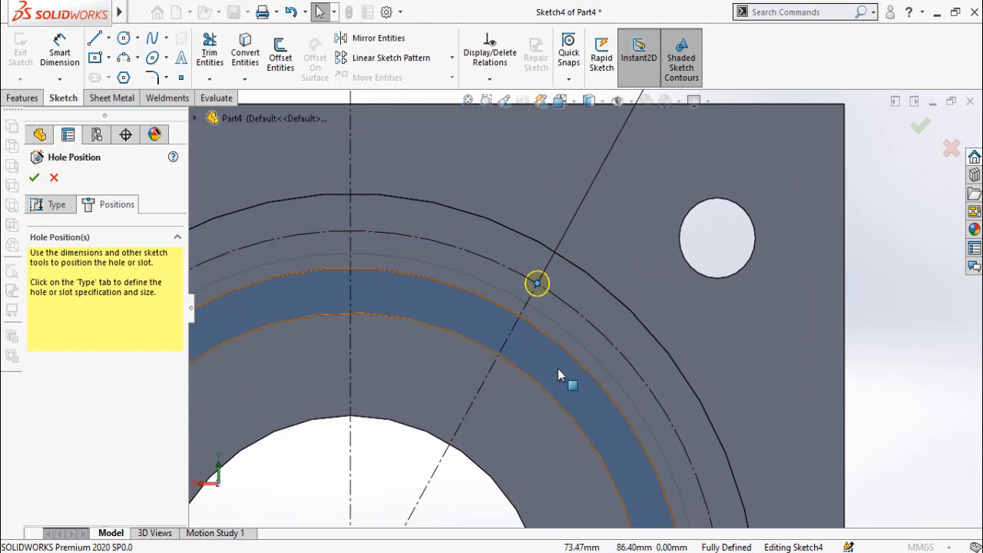
scroll(537, 380, "up", 5)
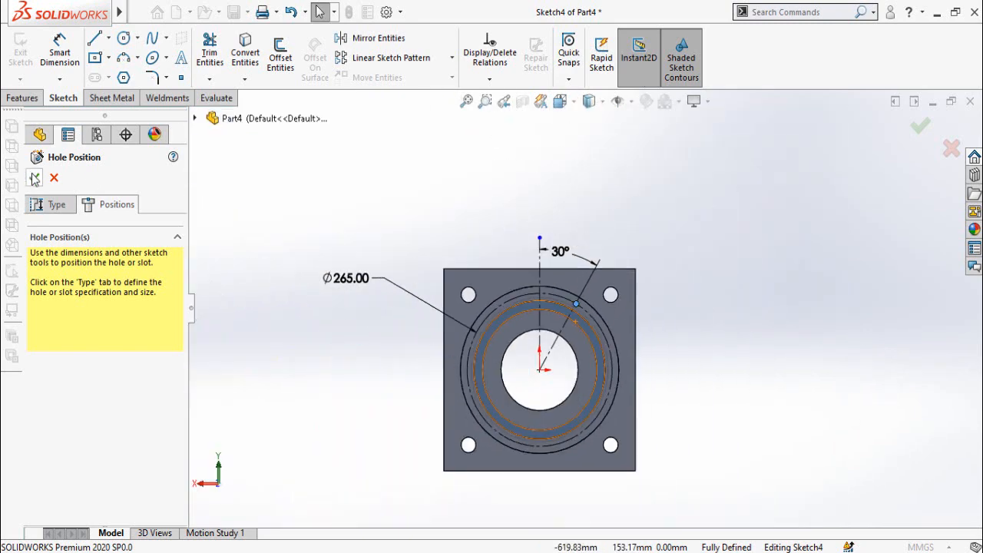
left_click(34, 179)
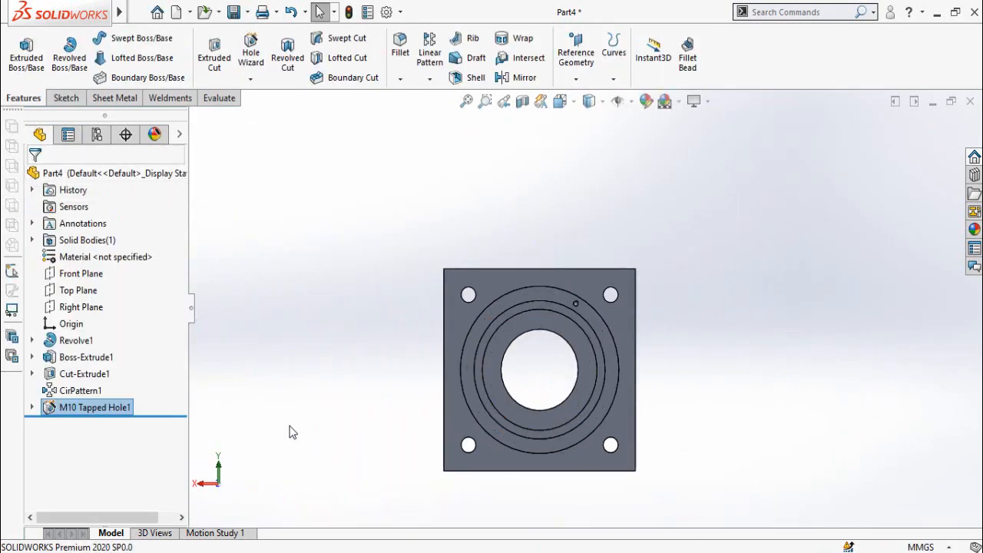
Start a circular pattern using the outer circular edge of the cylinder's open end as its axis reference
middle_click_drag(398, 462, 384, 346)
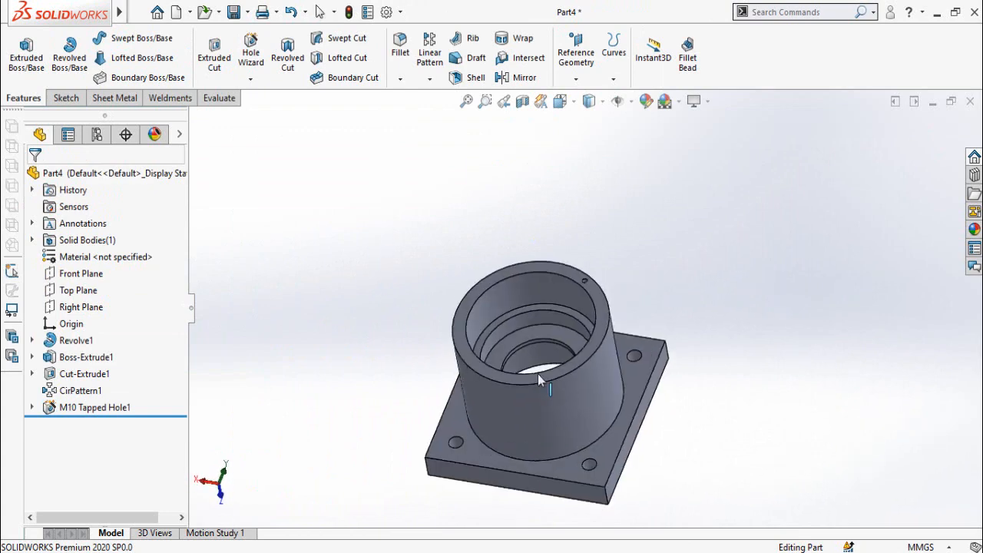
scroll(474, 295, "down", 3)
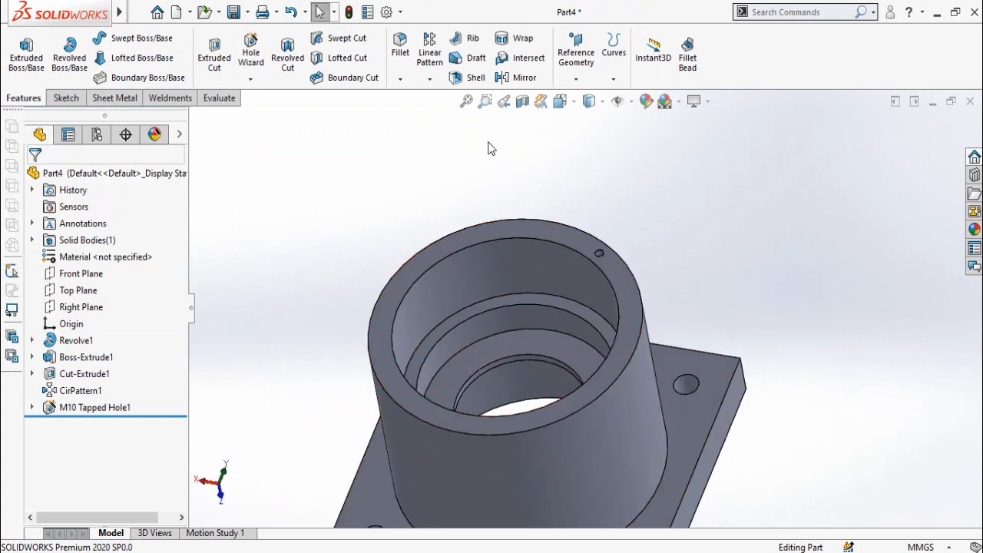
left_click(400, 79)
left_click(430, 79)
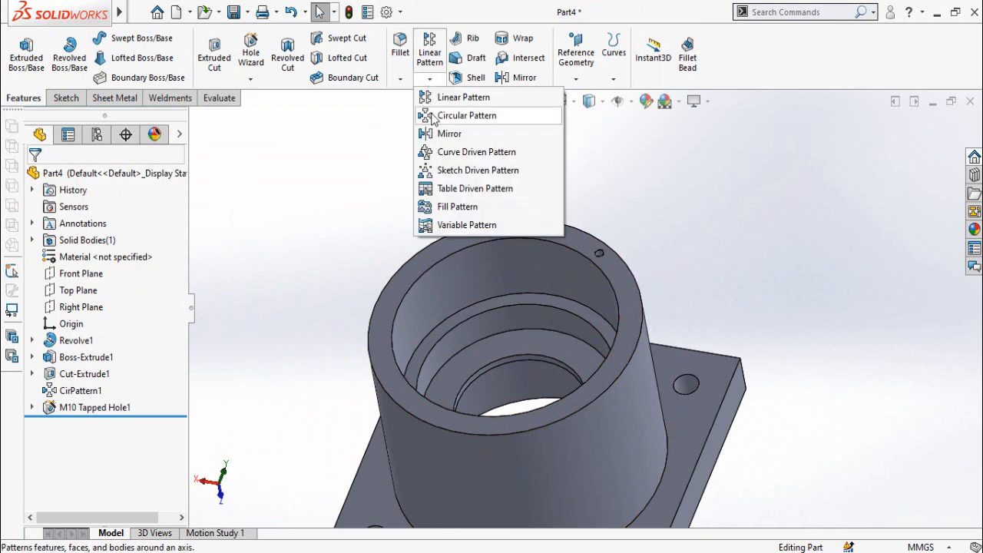
left_click(435, 117)
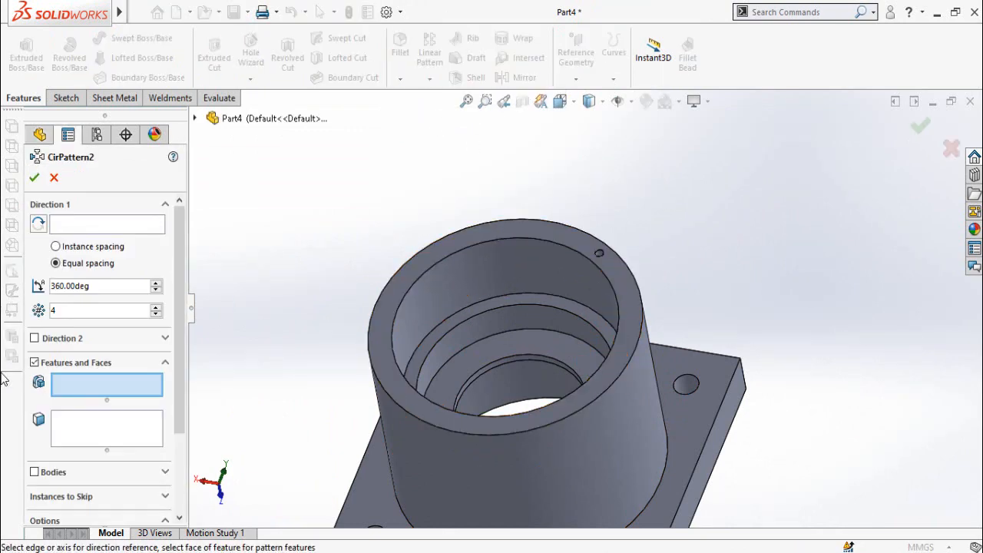
left_click(80, 225)
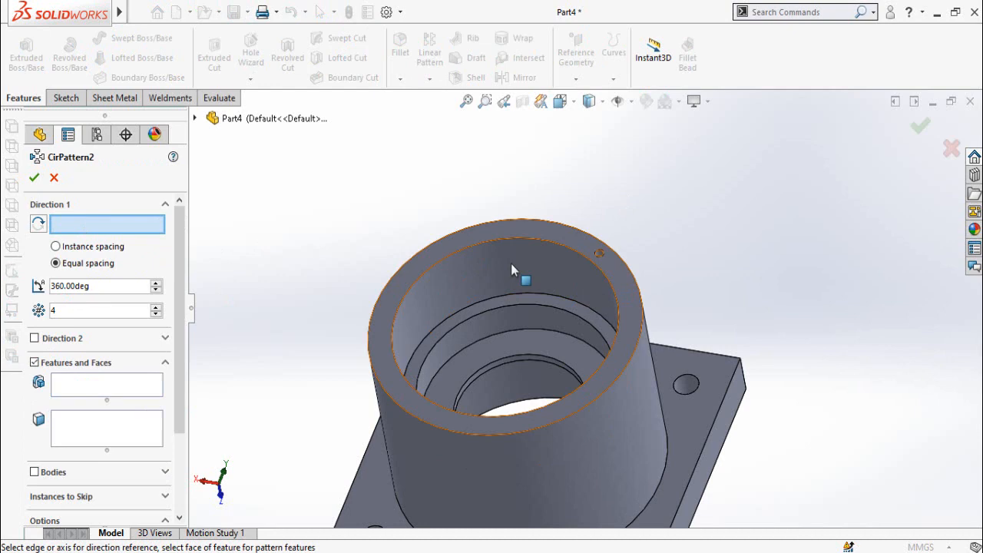
left_click(419, 258)
key("f")
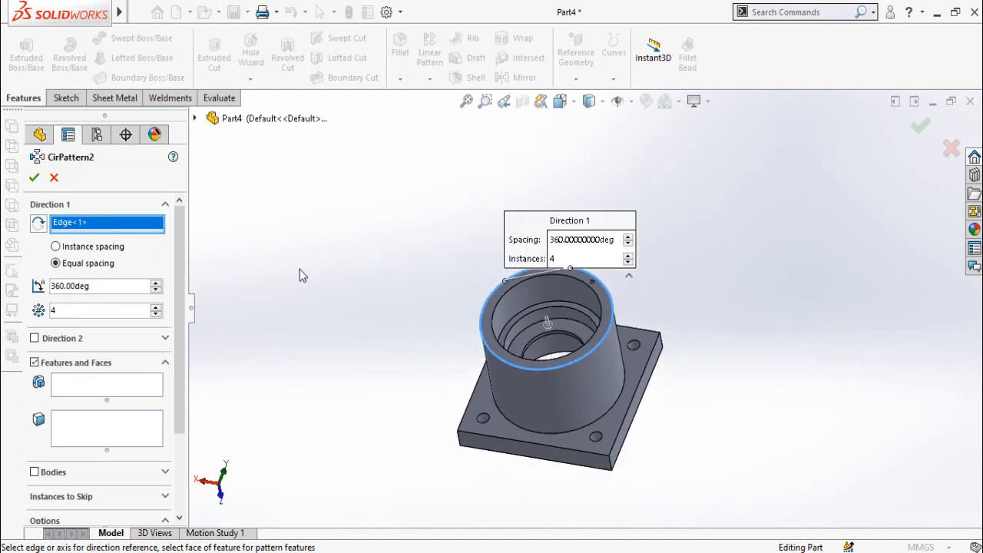
Pattern the M10 tapped hole as 6 equally spaced instances over 360 degrees
left_click(195, 119)
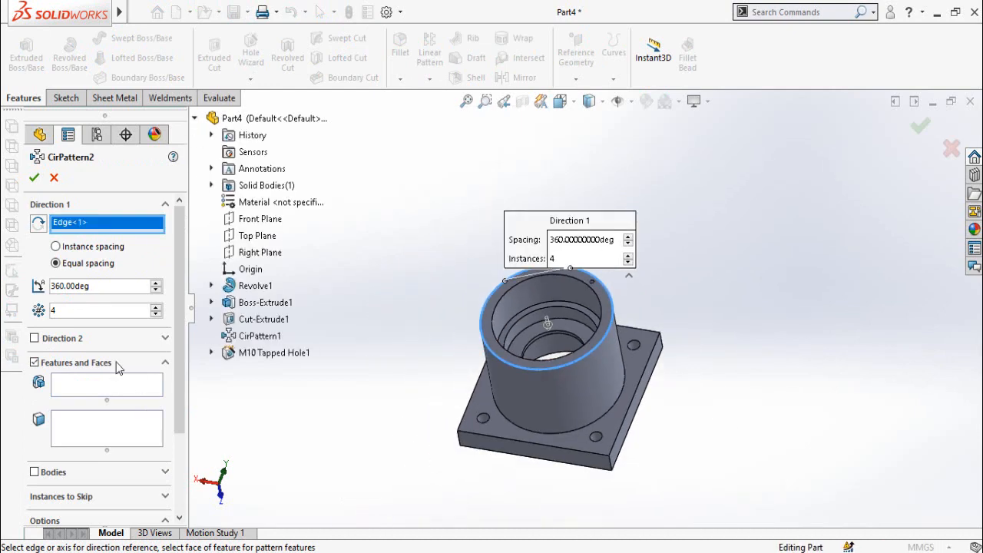
left_click(107, 384)
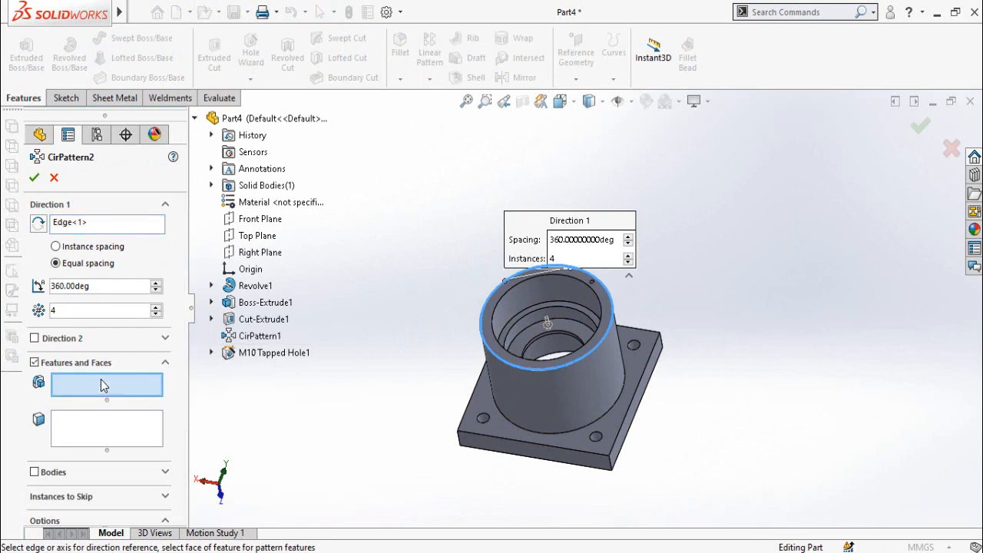
left_click(268, 355)
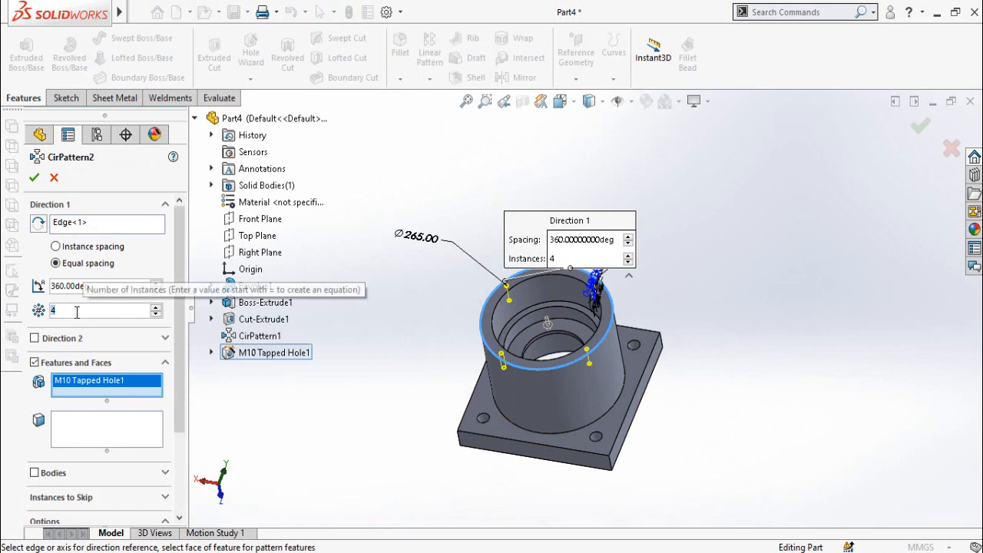
type("6")
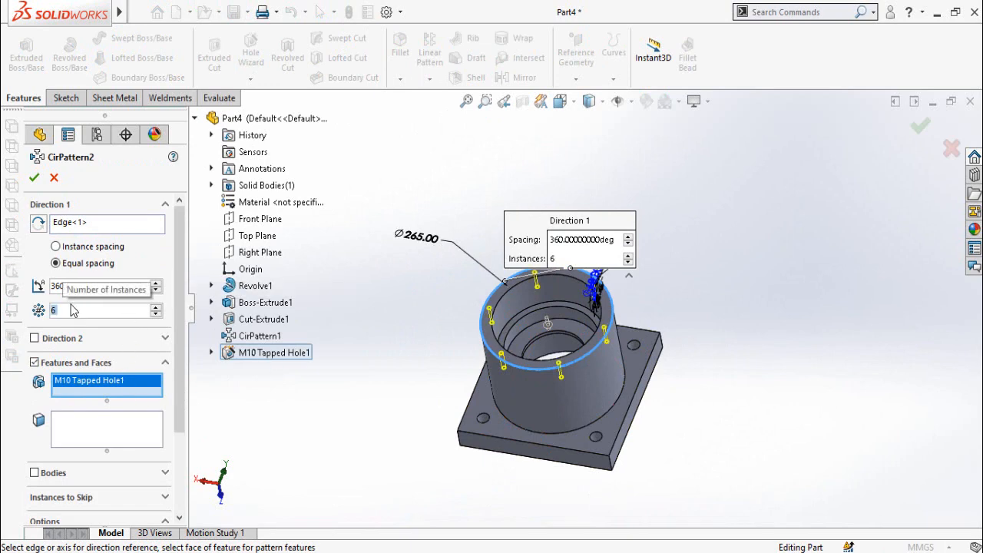
left_click(34, 178)
Switch to the PDF drawing in the browser and examine the Main Bearing Housing's section F-F and side-opening dimensions
middle_click_drag(327, 358, 399, 350)
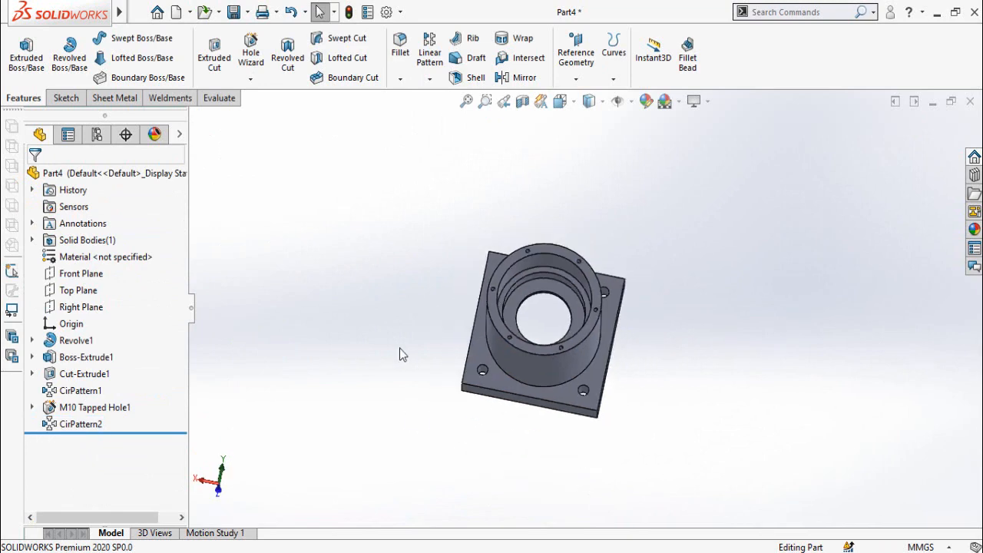
middle_click_drag(425, 267, 444, 188)
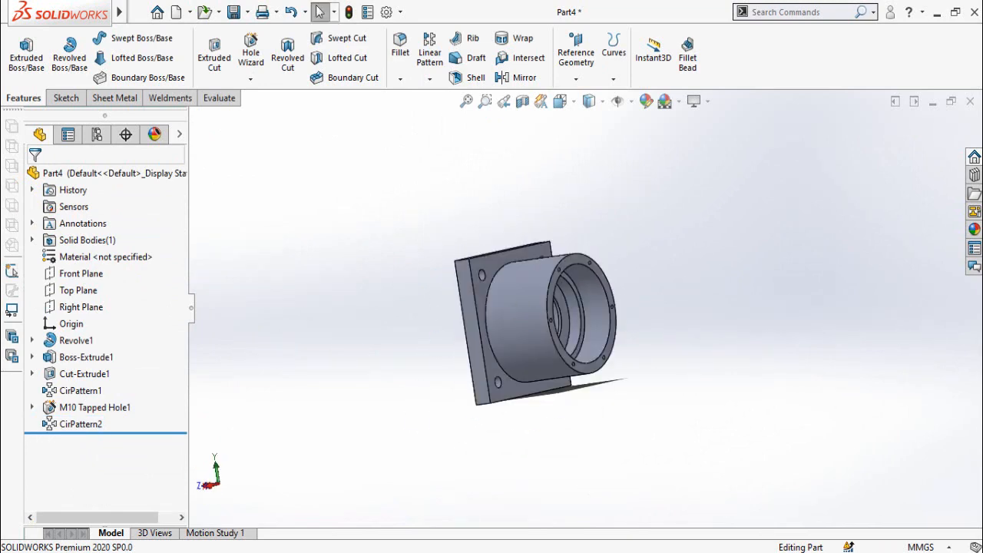
left_click(325, 550)
scroll(386, 263, "down", 2)
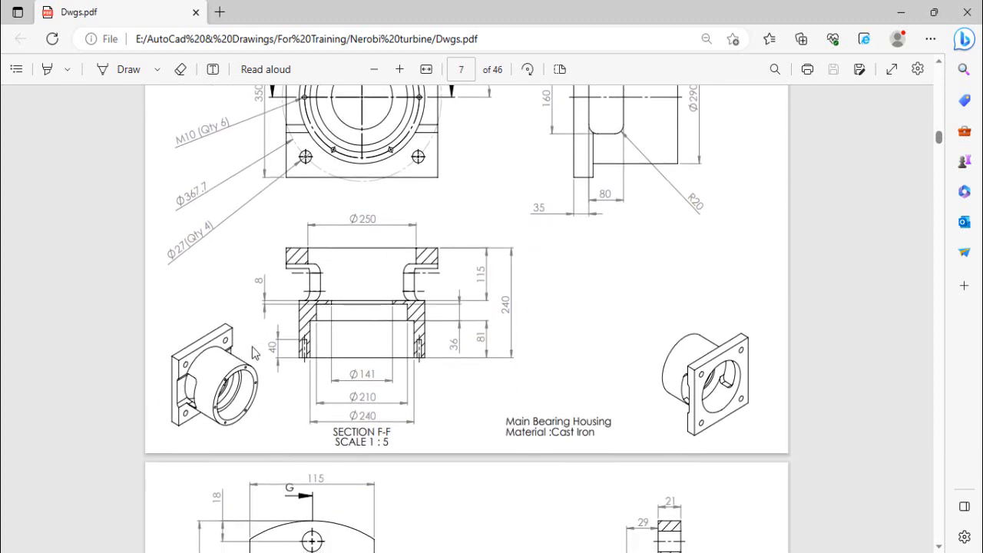
scroll(361, 369, "up", 2, "ctrl")
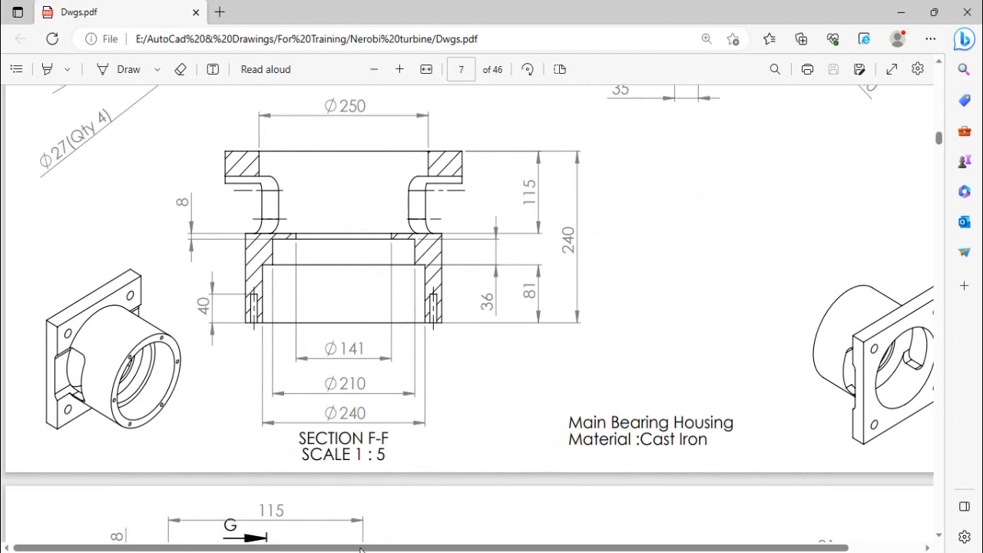
Switch back to SolidWorks and start a sketch on the Right Plane
mouse_move(360, 550)
left_click(428, 513)
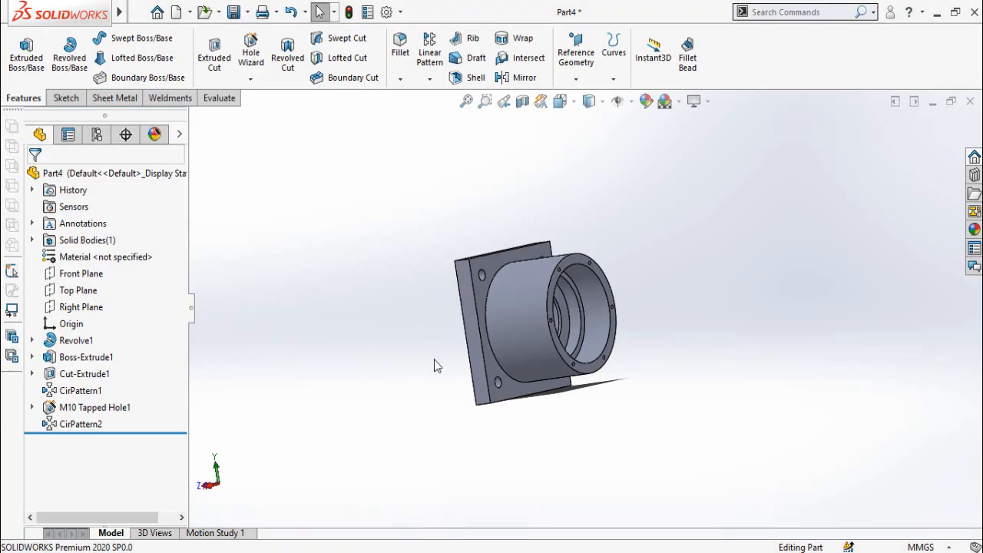
middle_click_drag(435, 366, 467, 336)
scroll(542, 324, "down", 3)
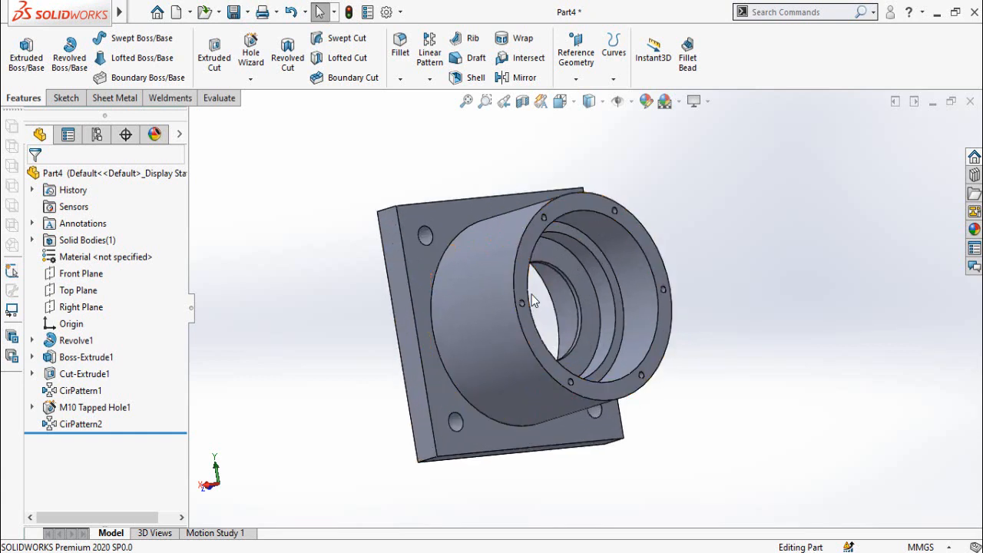
middle_click_drag(418, 318, 429, 327)
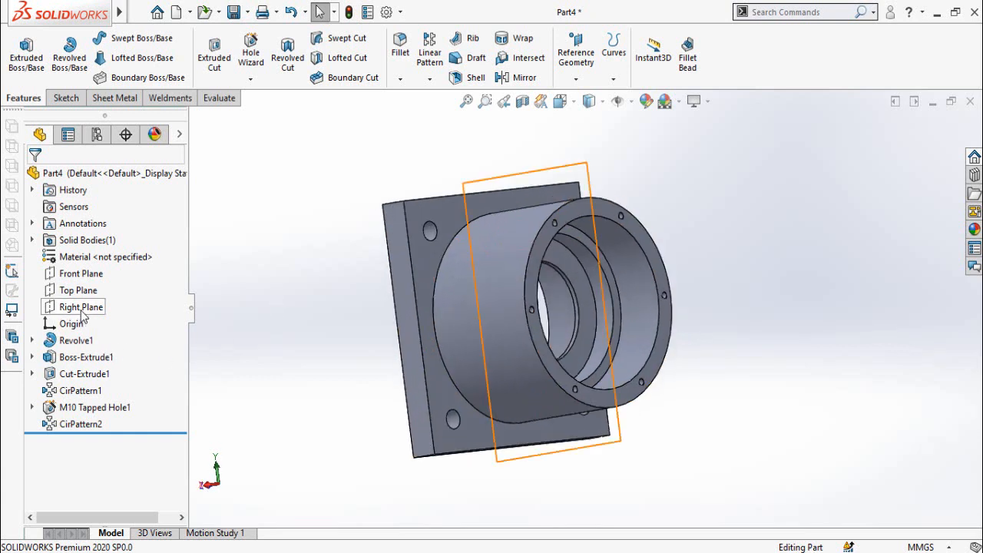
left_click(81, 307)
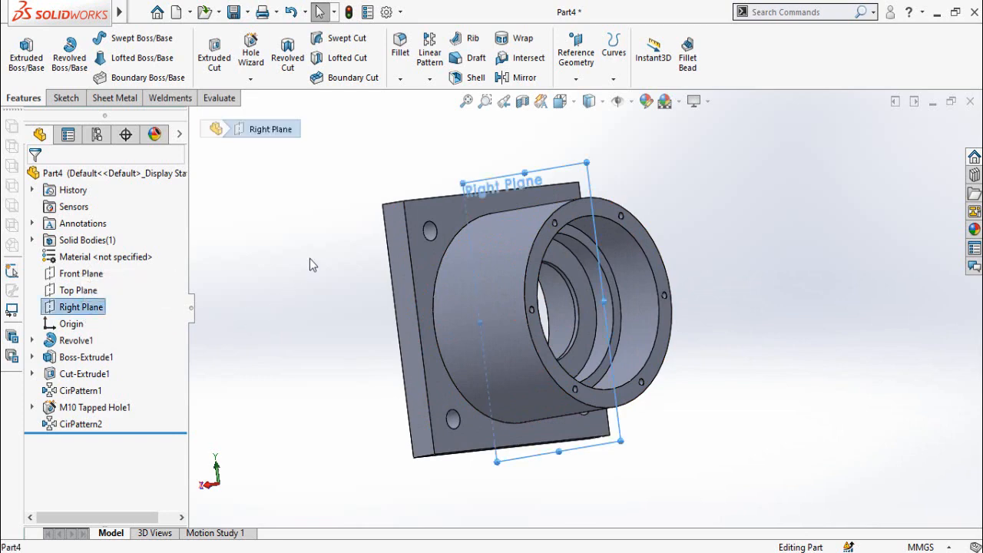
mouse_move(310, 258)
middle_mouse_down()
mouse_move(279, 254)
mouse_move(240, 285)
mouse_move(276, 241)
mouse_move(265, 253)
mouse_move(295, 268)
middle_mouse_up()
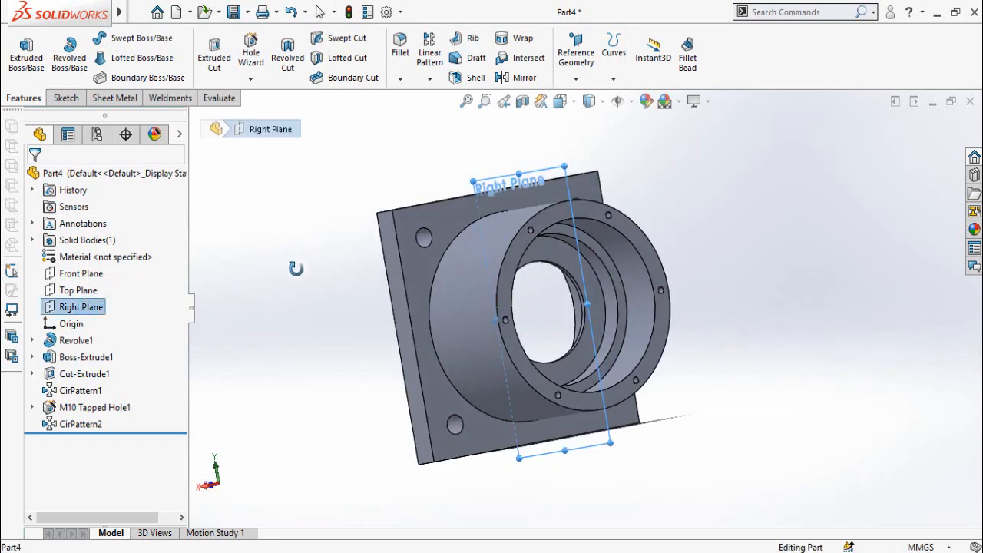
left_click(48, 310)
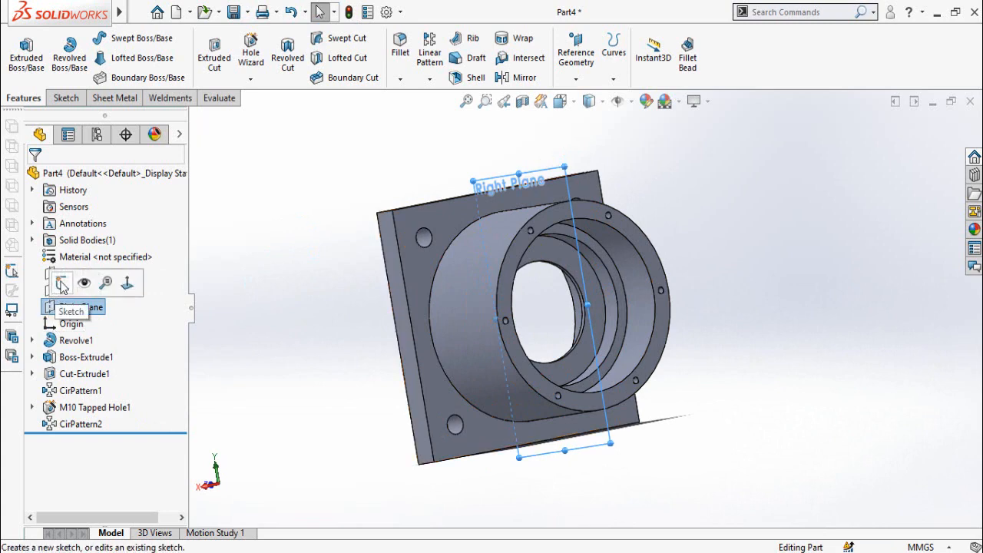
left_click(63, 285)
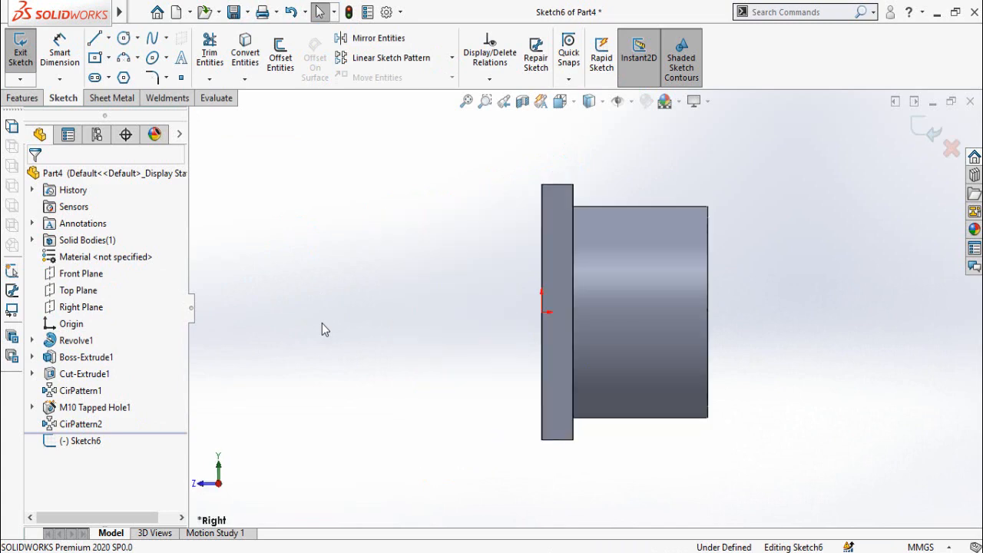
Sketch a corner rectangle about 80 mm wide and 169 mm high over the cylindrical body, just clear of the flange
left_click(108, 58)
left_click(123, 78)
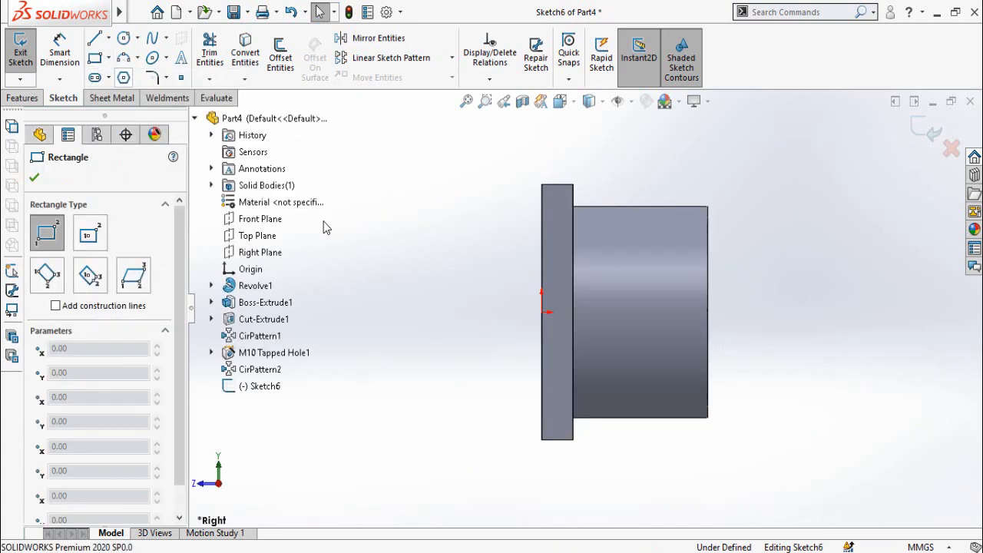
left_click(640, 255)
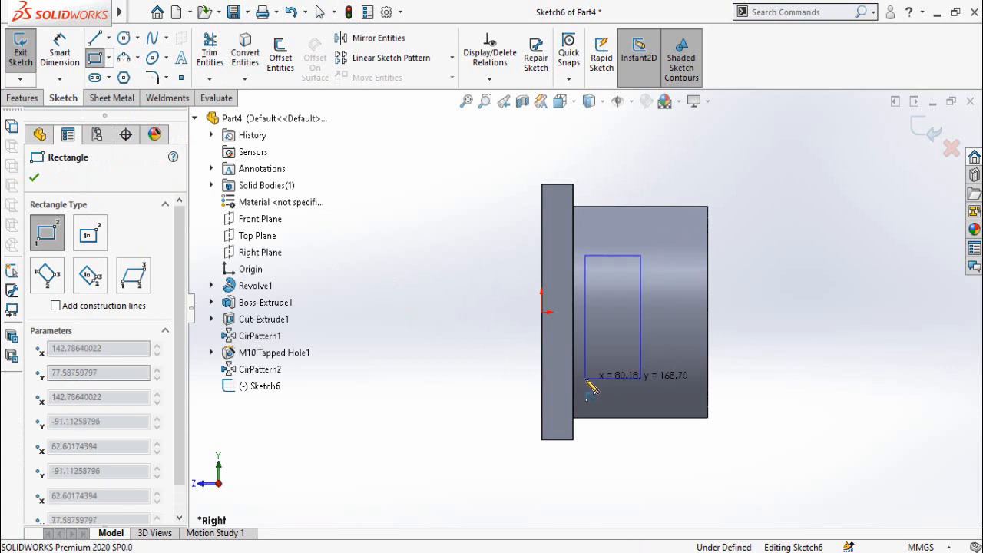
left_click(586, 378)
Dimension the rectangle's width as 80 mm, placing the dimension below the part
right_click_drag(410, 417, 407, 332)
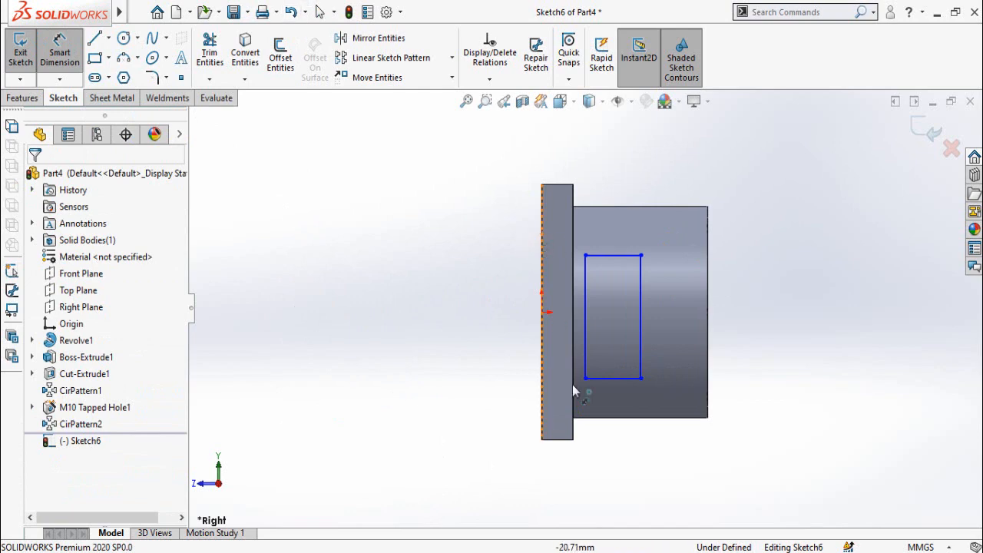
left_click(613, 378)
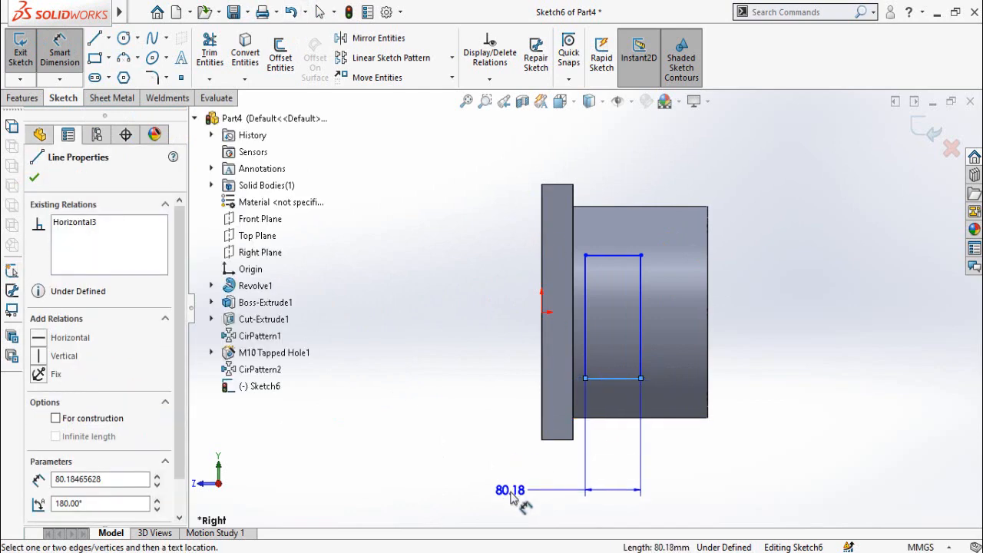
left_click(513, 495)
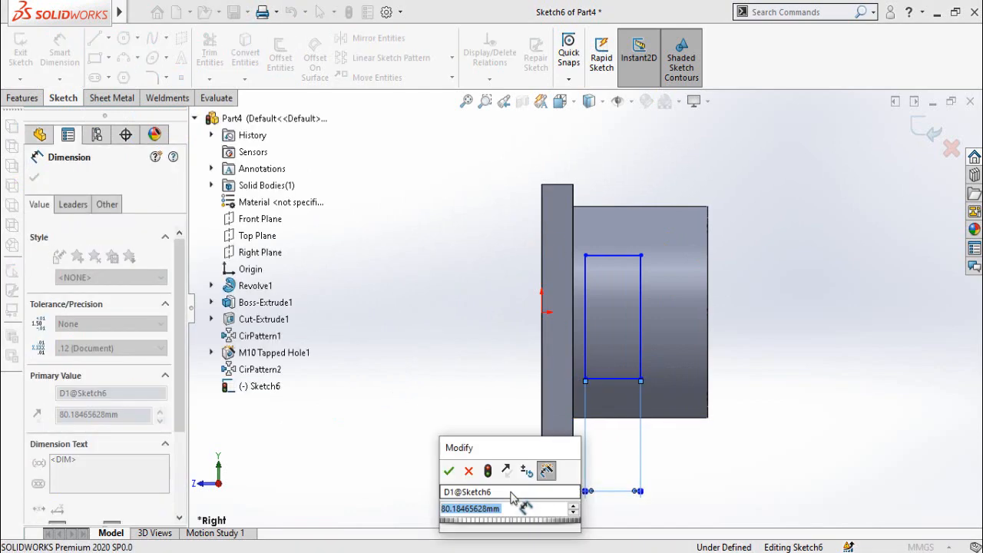
type("80")
key("Return")
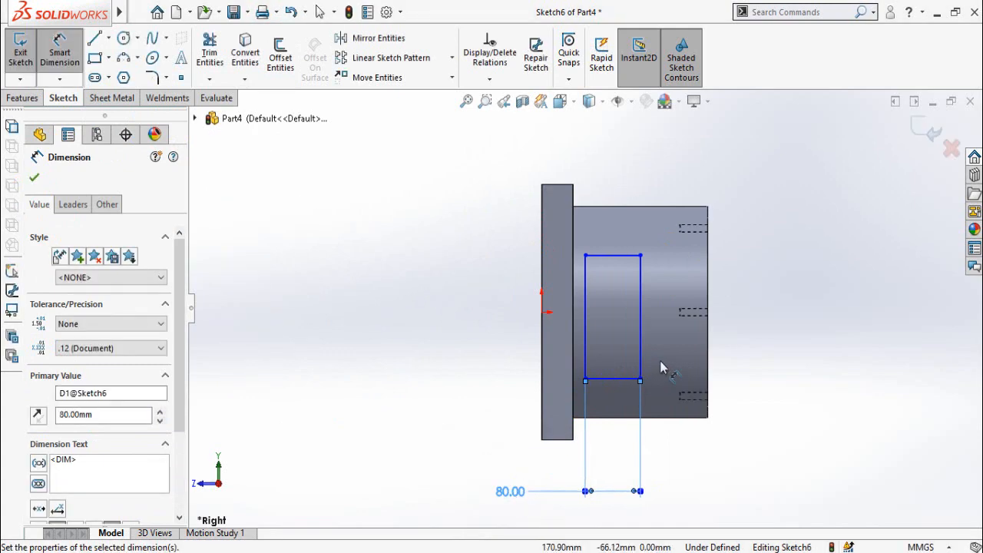
Dimension the rectangle's height as 160 mm, placing the dimension beyond the cylindrical body's free end
left_click(643, 356)
left_click(796, 323)
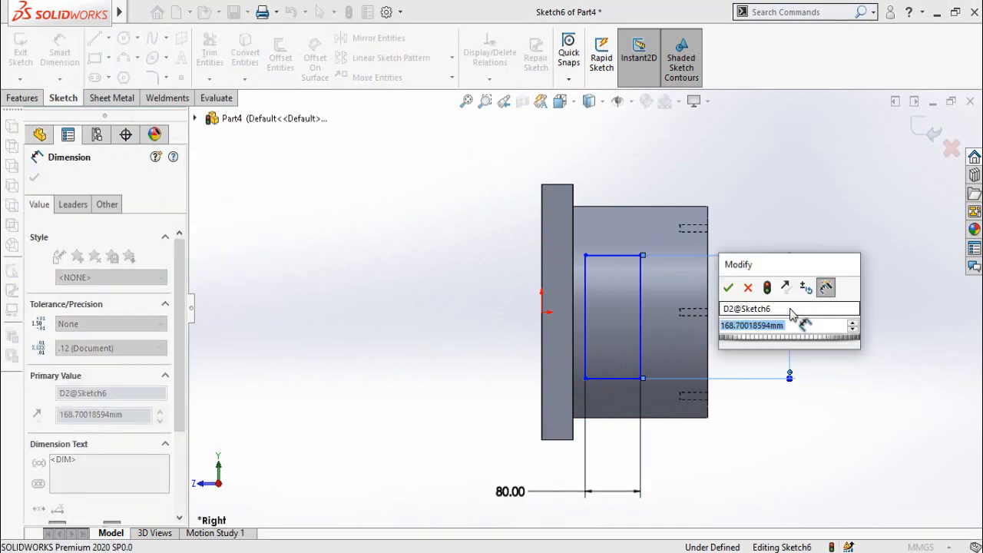
type("1")
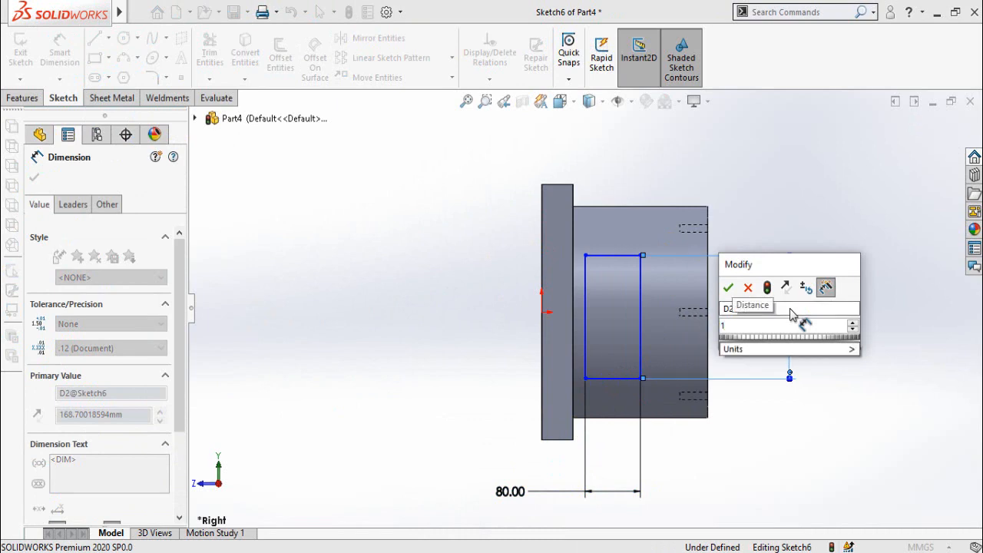
type("60")
key("Return")
key("Escape")
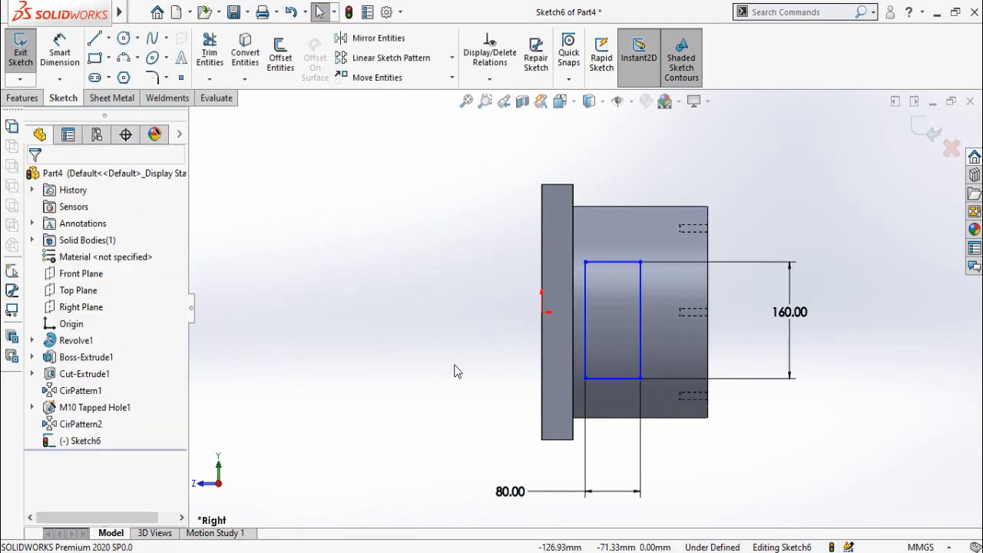
Round all four corners of the rectangle with 20 mm sketch fillets
left_click(153, 77)
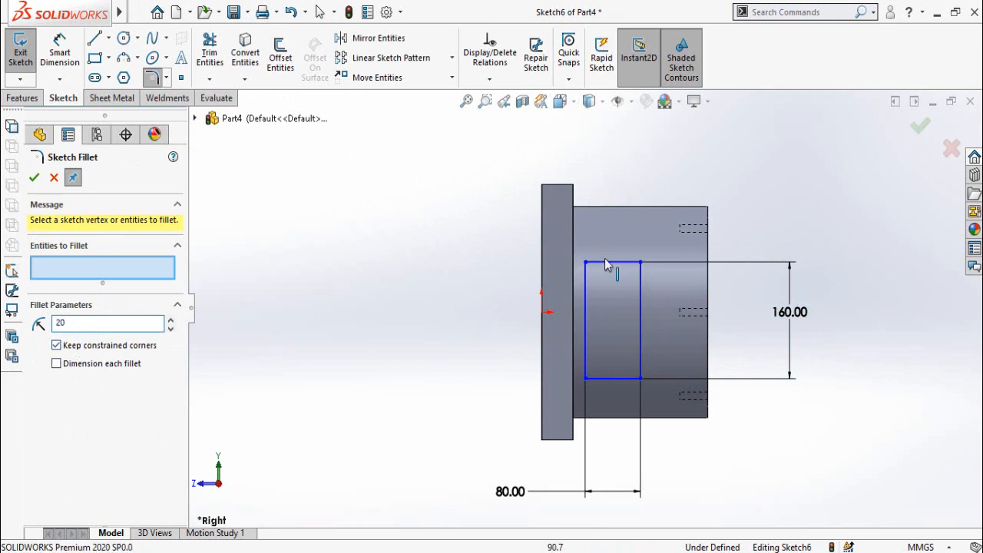
left_click(640, 264)
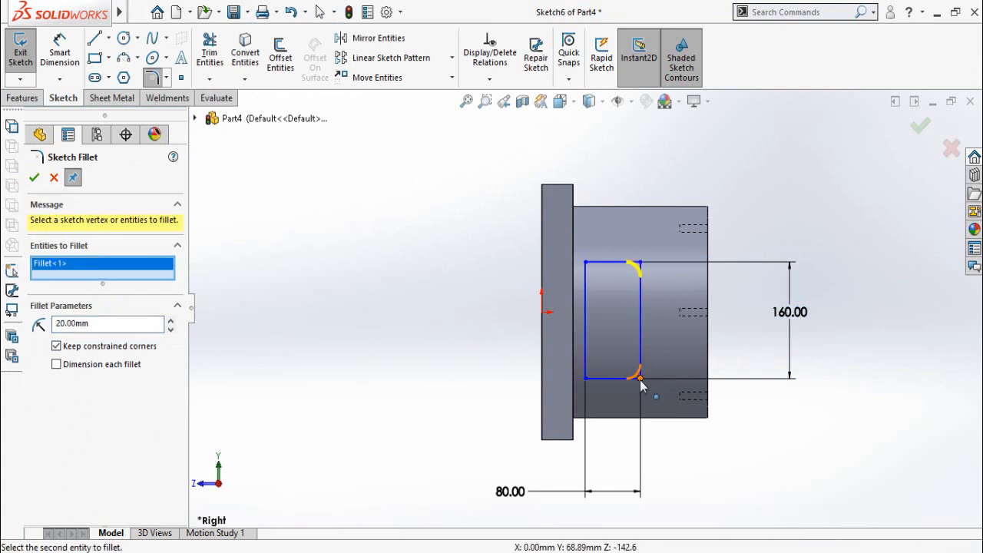
left_click(640, 378)
left_click(586, 379)
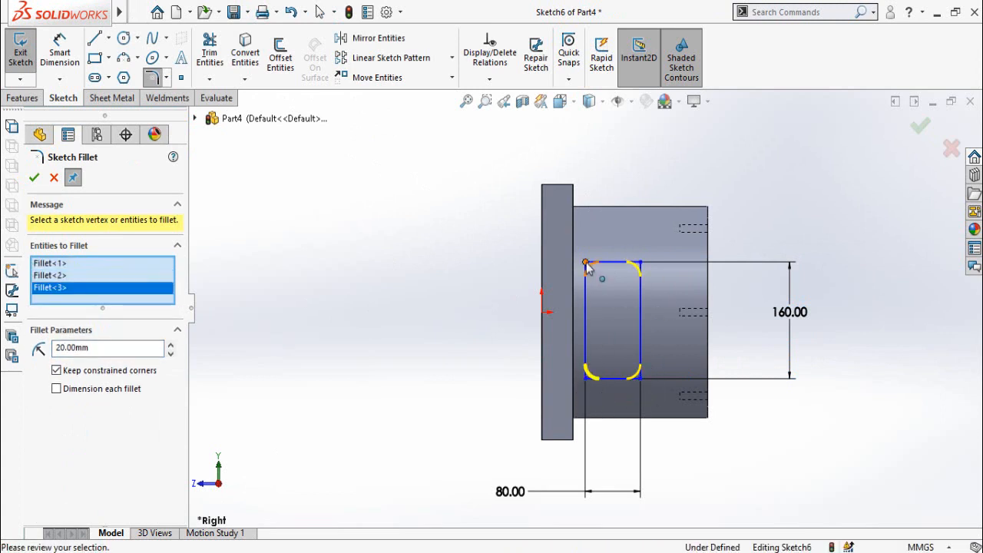
left_click(586, 263)
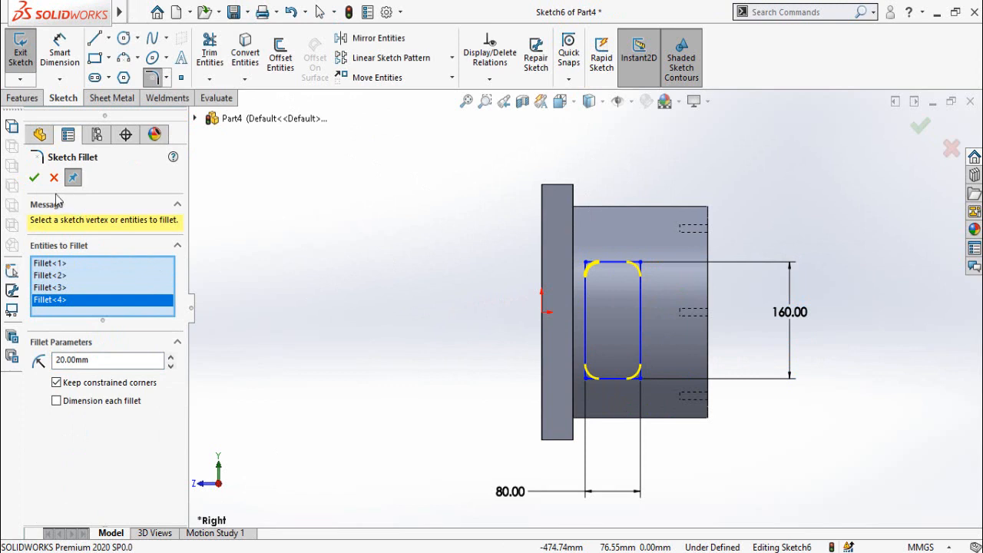
left_click(34, 178)
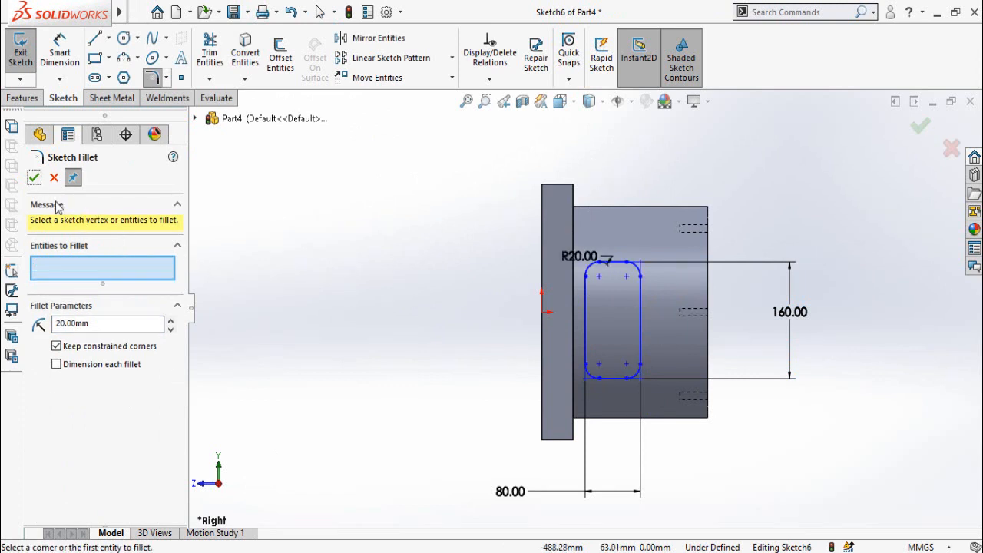
left_click(34, 179)
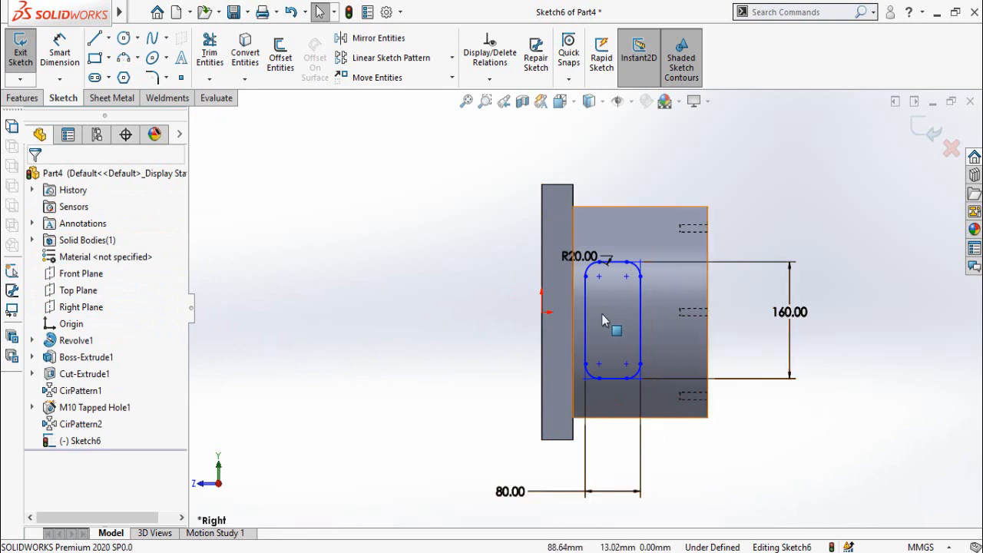
Add a horizontal relation between the origin and the midpoint of the rectangle's vertical side farthest from the flange
left_click(542, 312)
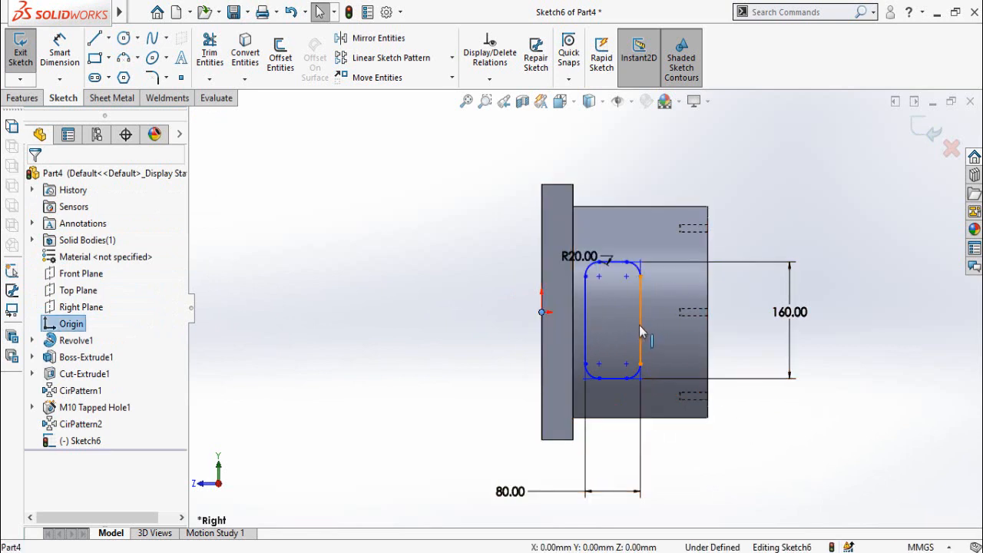
left_click(640, 320, "ctrl")
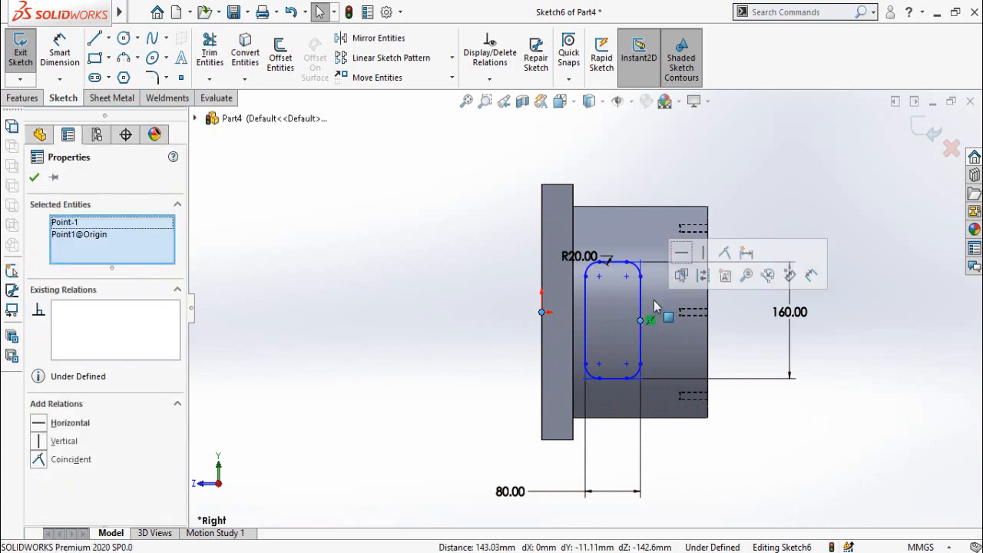
left_click(680, 256)
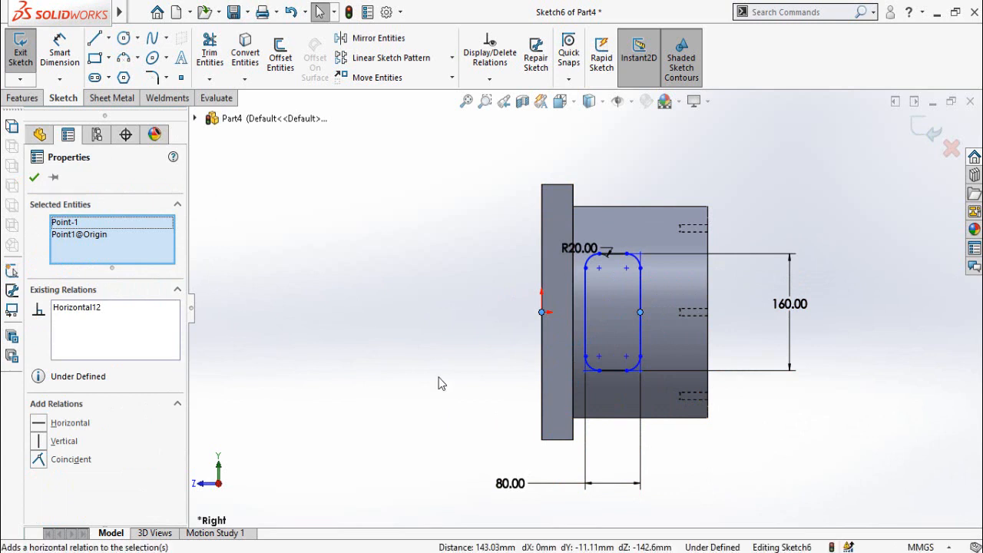
Dimension the distance from the flange's outer face to the rectangle's nearer vertical side as 35 mm
right_click_drag(439, 377, 438, 323)
left_click(586, 307)
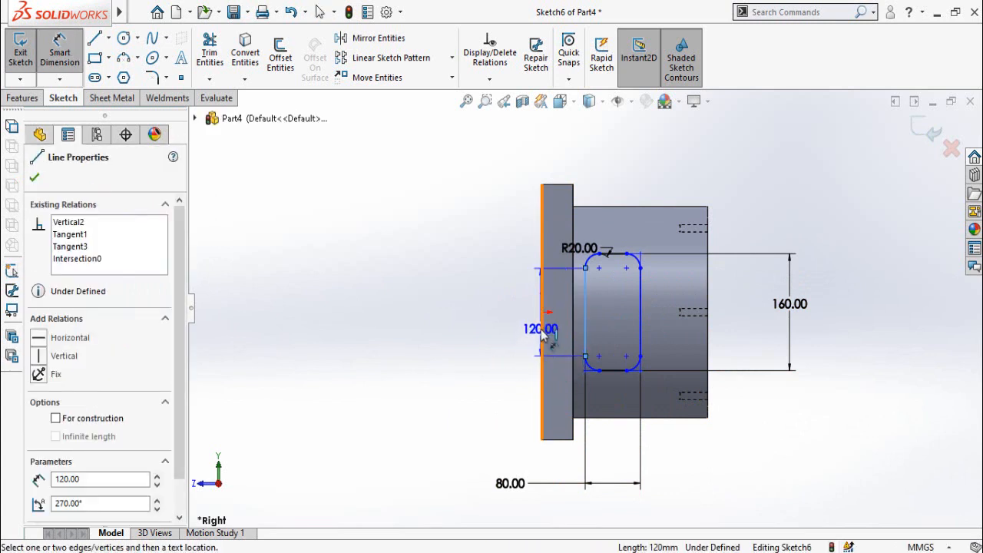
left_click(541, 328)
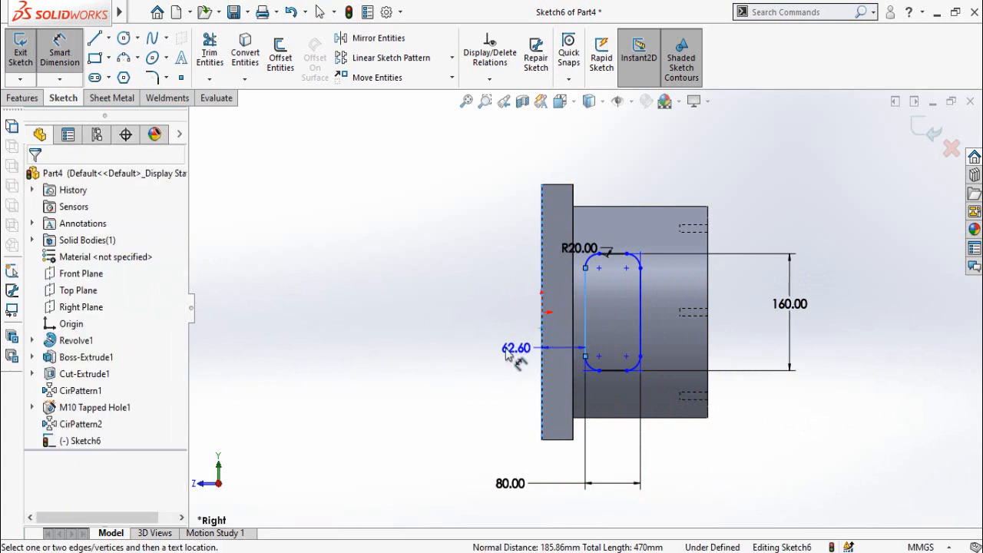
left_click(499, 394)
type("3")
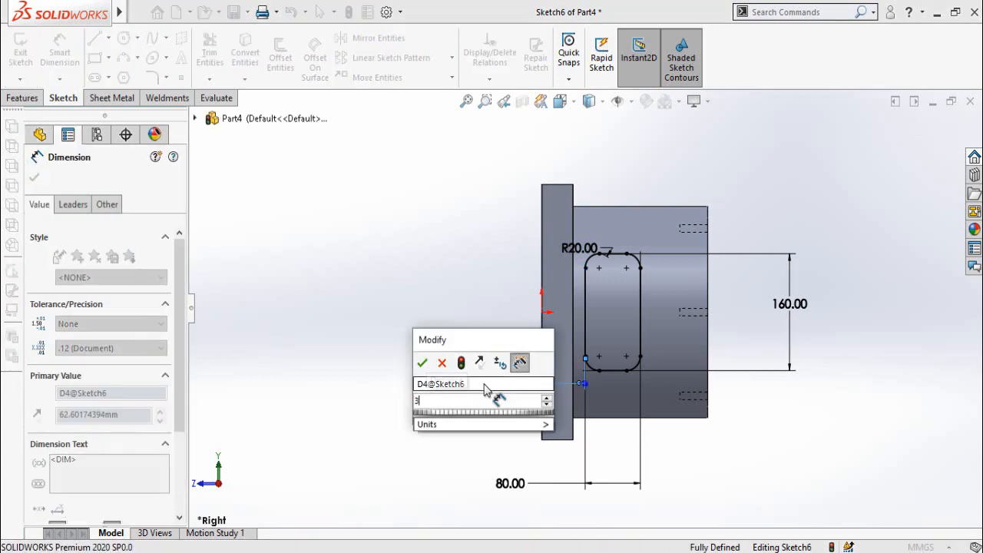
type("5")
key("Return")
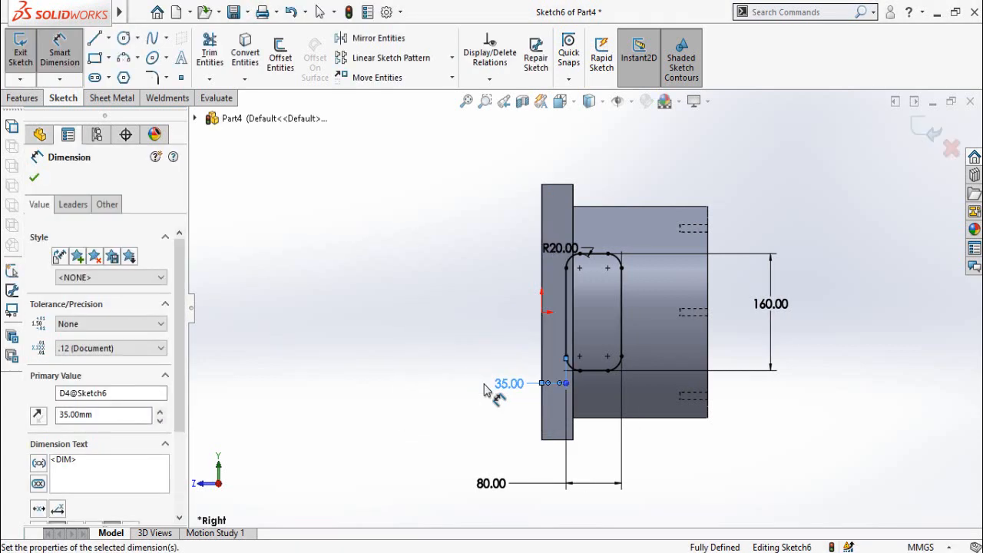
key("Escape")
Cut-extrude the rounded rectangle with a Mid Plane end condition and a 638 mm depth through both sides of the housing
middle_click_drag(433, 275, 358, 281)
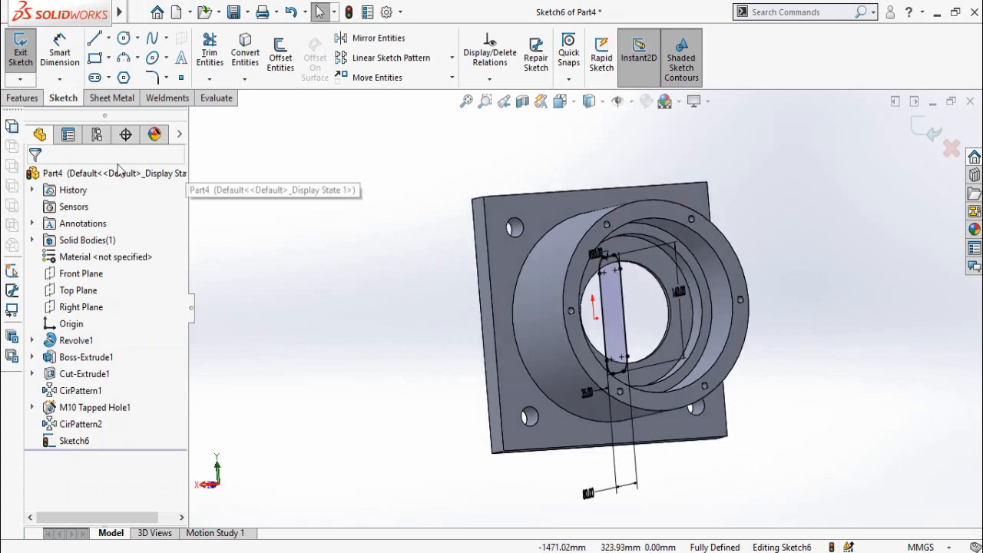
left_click(23, 98)
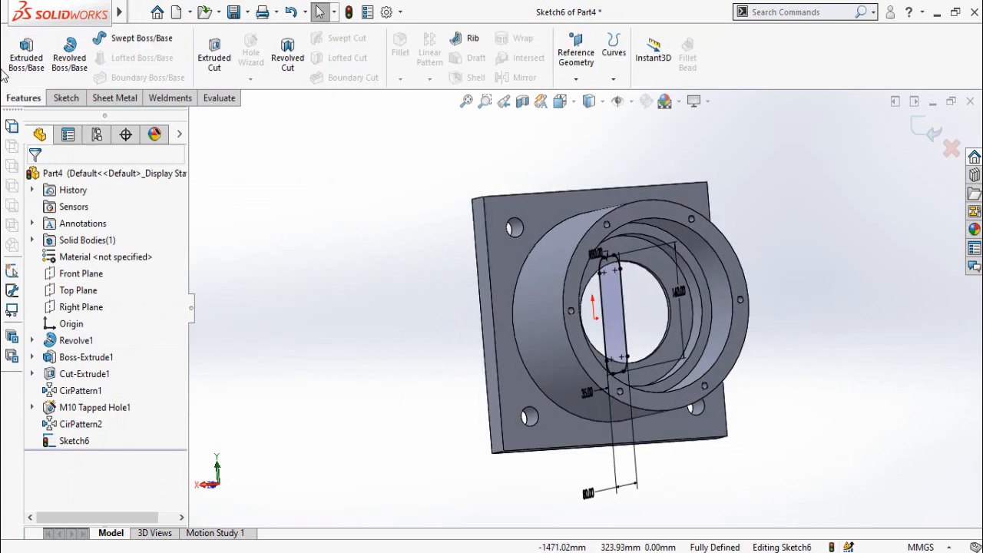
left_click(214, 54)
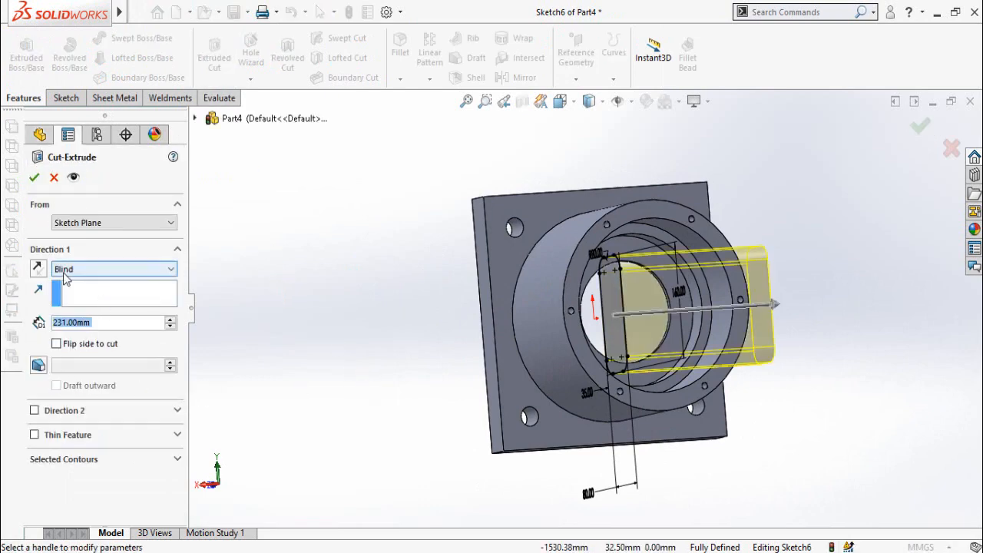
left_click(71, 274)
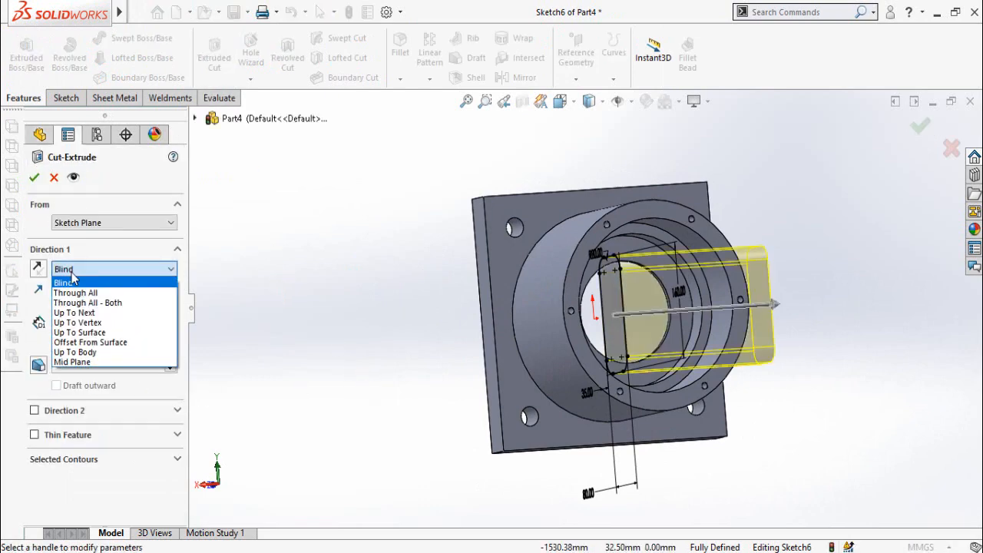
left_click(71, 362)
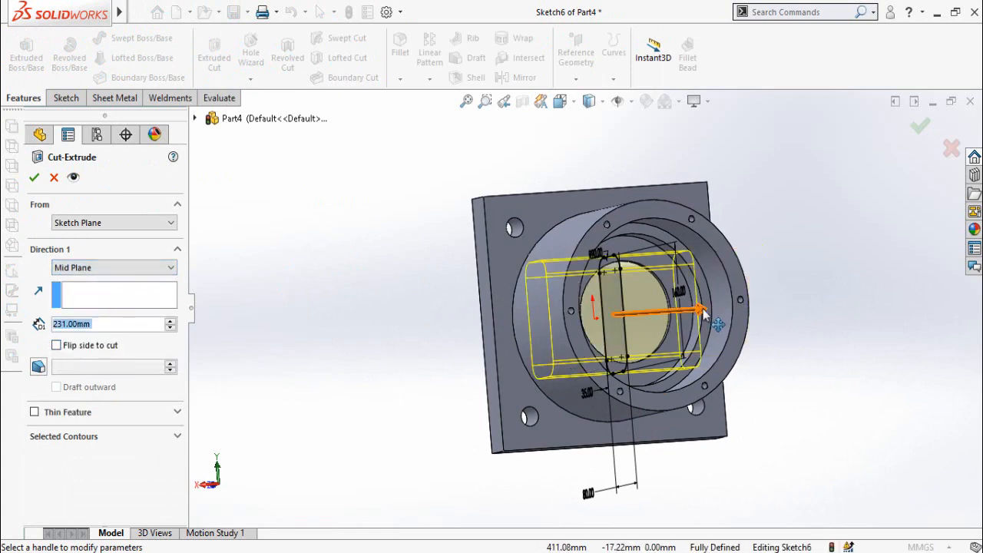
left_click_drag(704, 312, 833, 300)
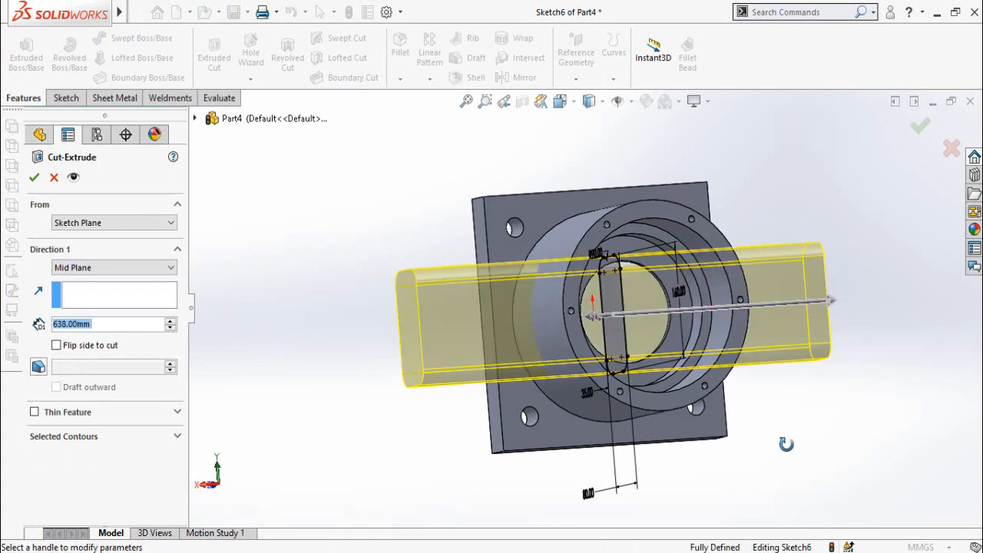
middle_click_drag(787, 444, 843, 425)
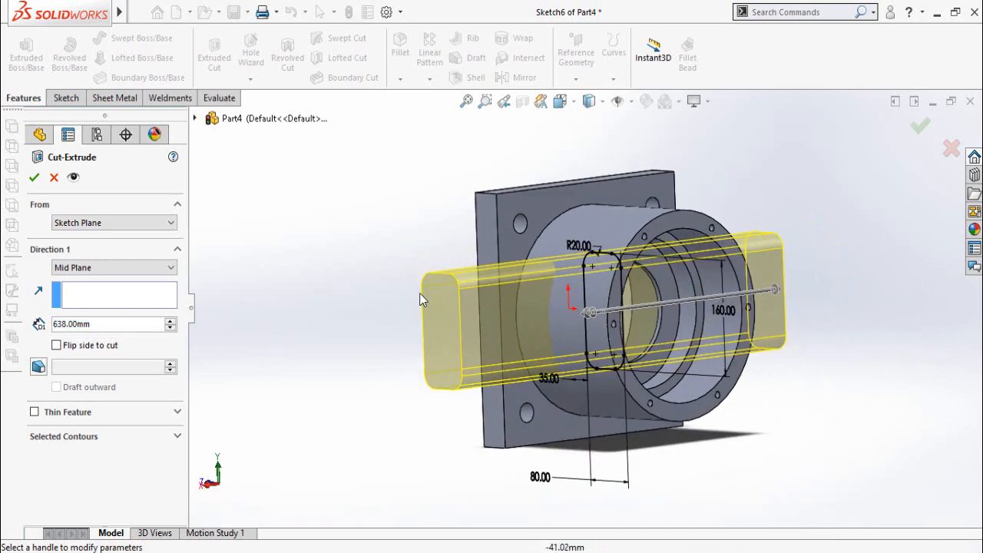
left_click(35, 179)
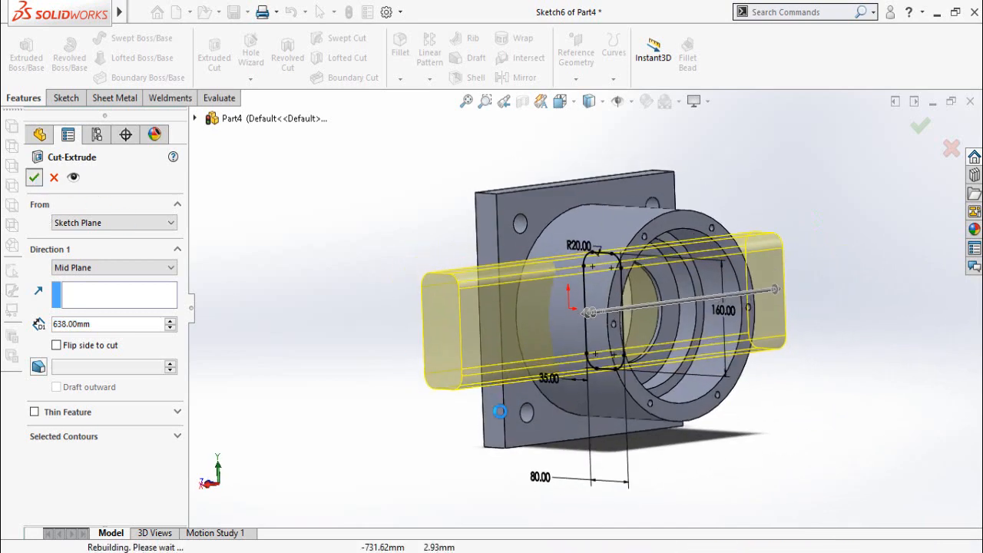